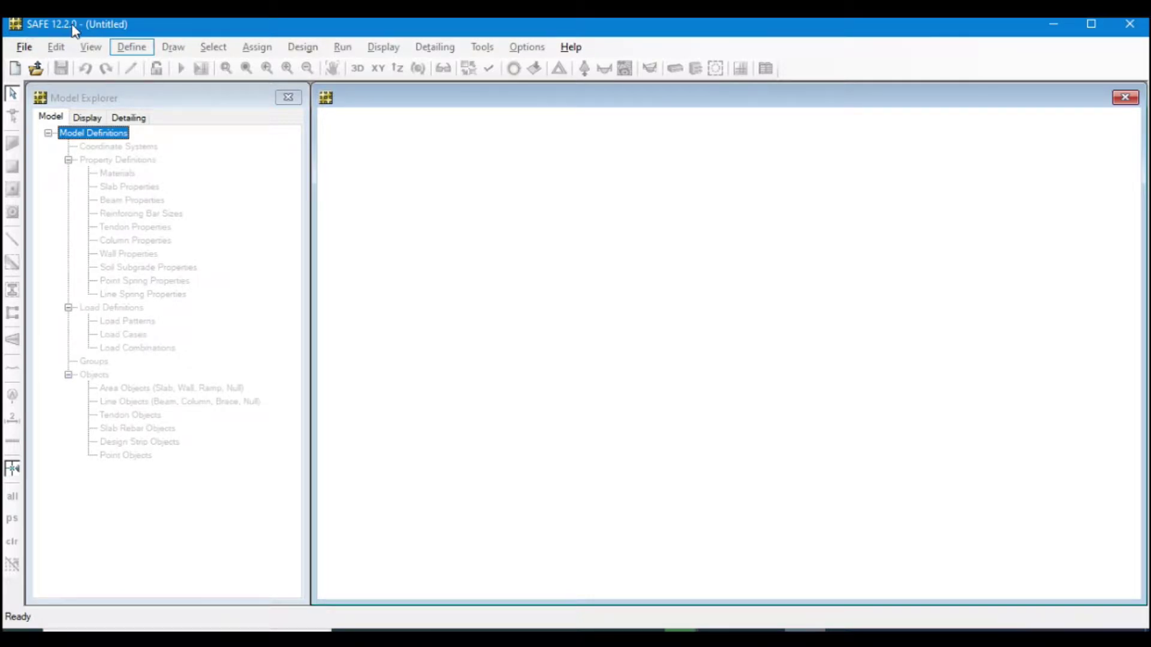
Import the SAFE text file G+10 WORKSHOP.F2K from the WORK folder on the desktop
click(23, 48)
mouse_move(207, 181)
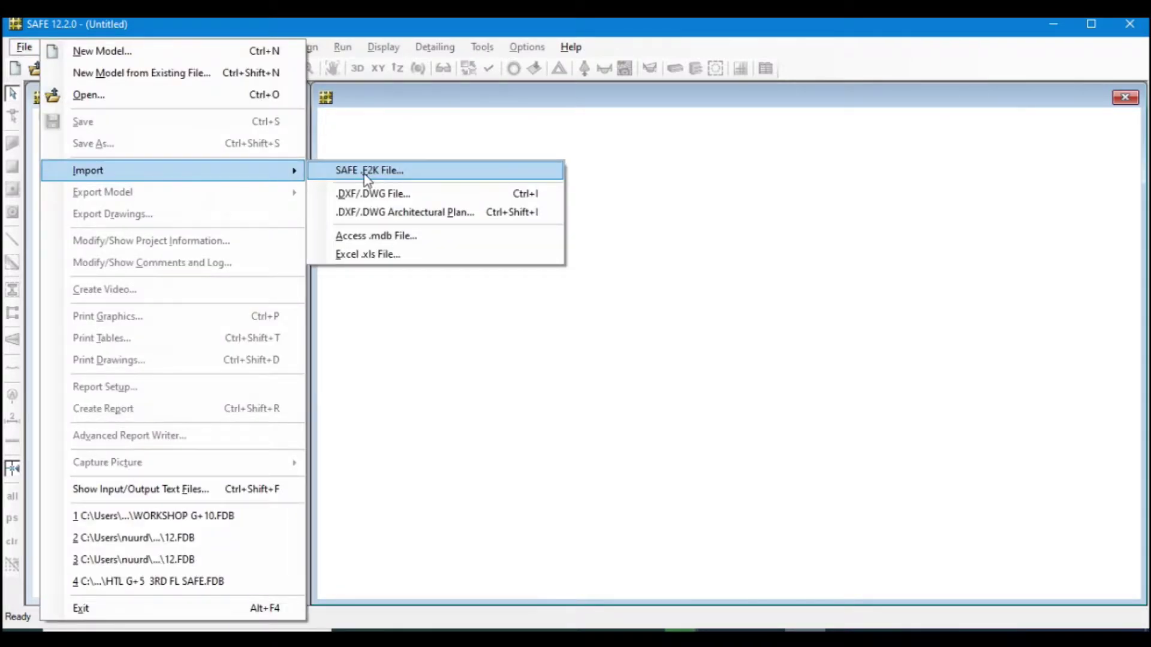
click(385, 172)
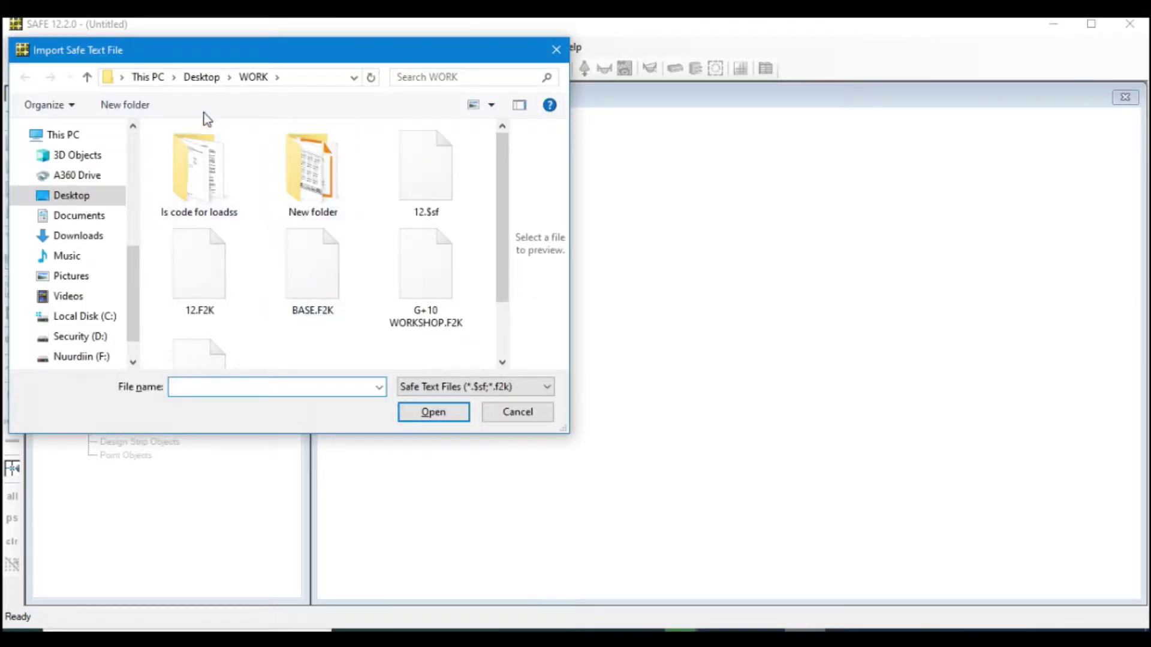
double_click(328, 207)
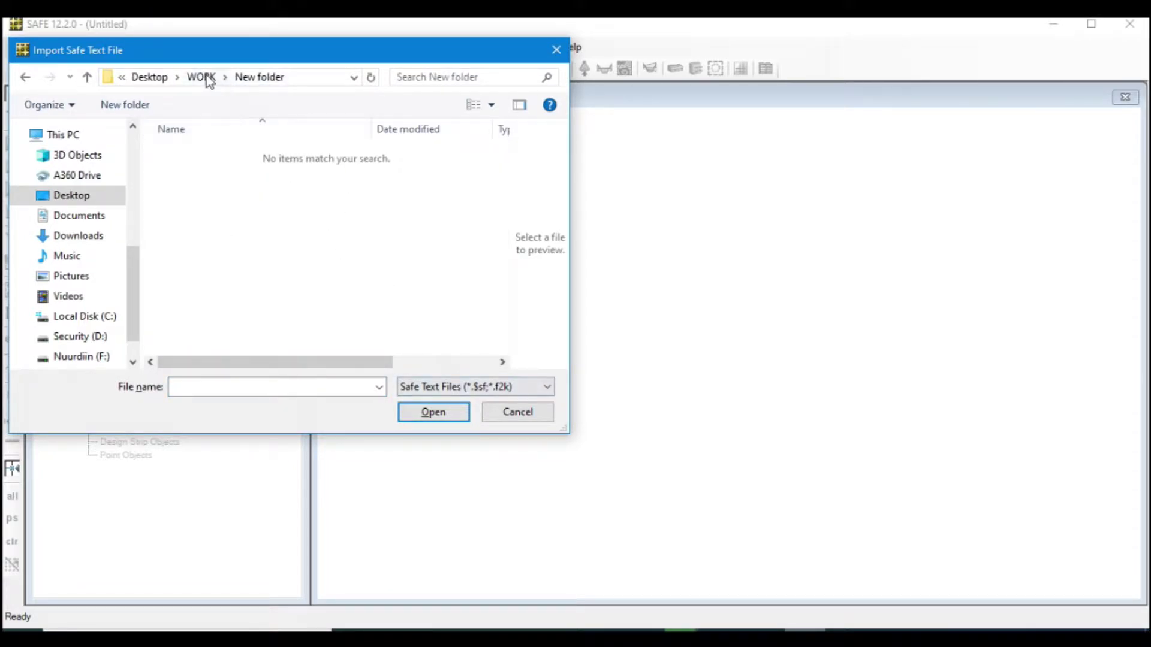
click(444, 294)
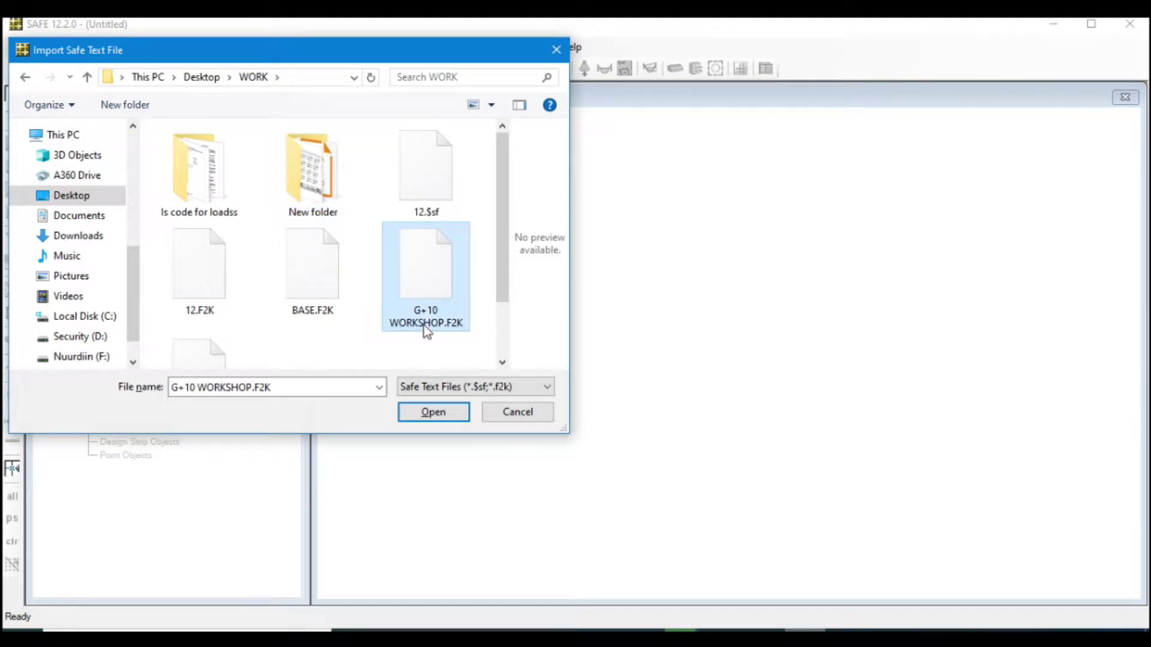
click(429, 420)
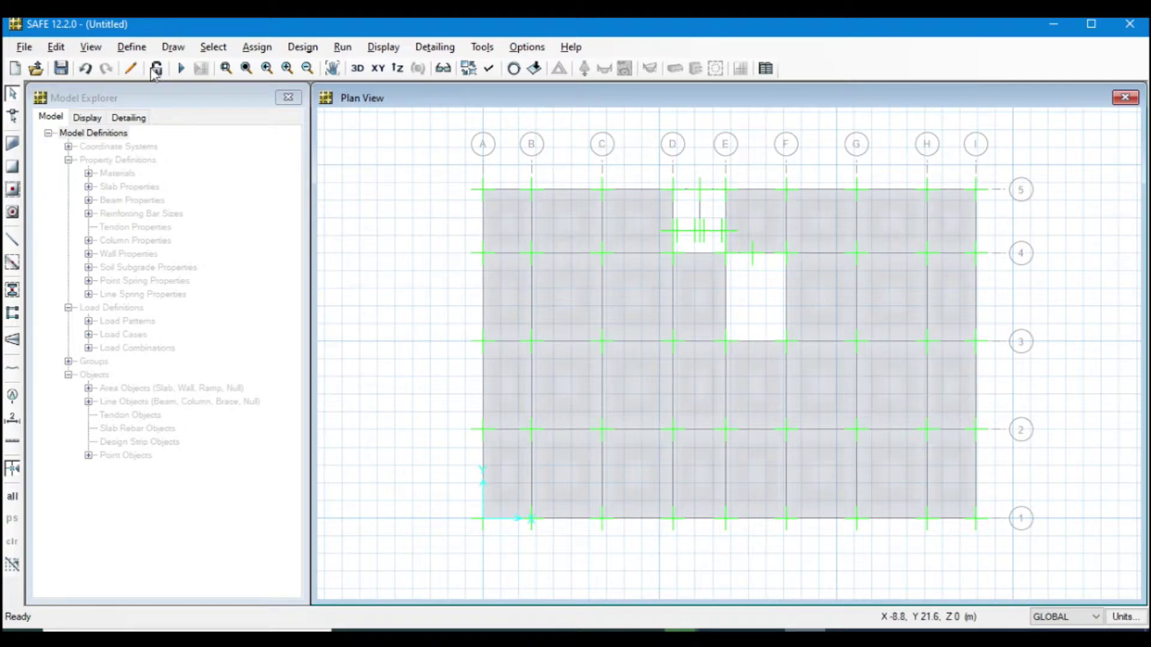
Review the property data of materials MAT1 and MAT2 in the material definitions
click(133, 48)
click(147, 64)
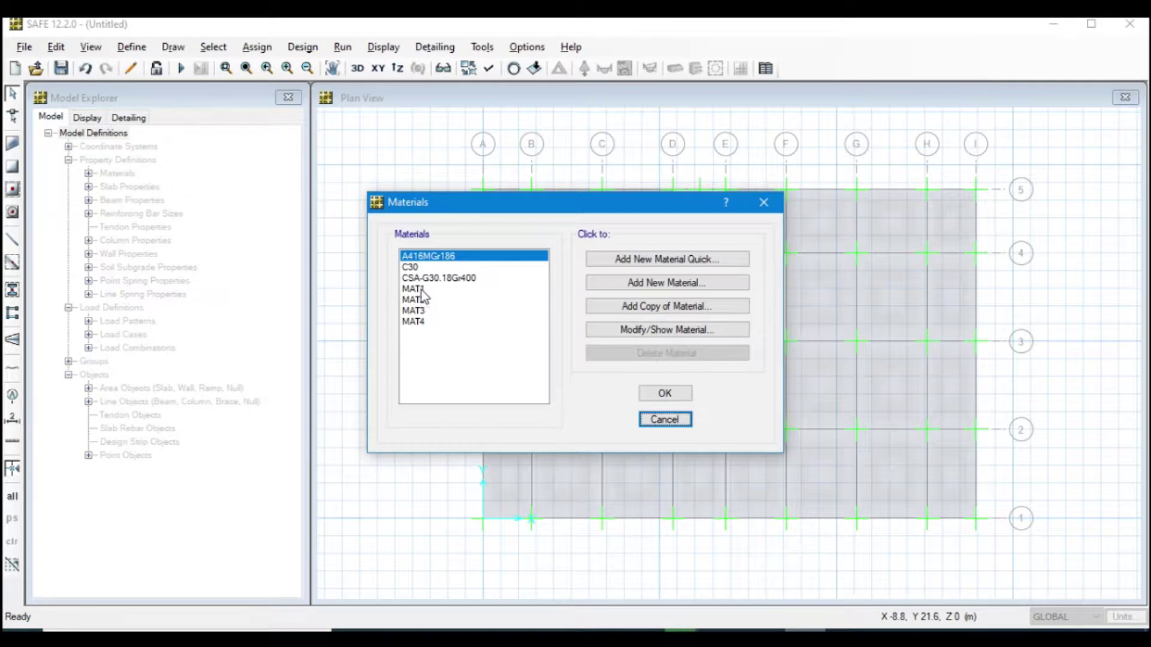
click(422, 290)
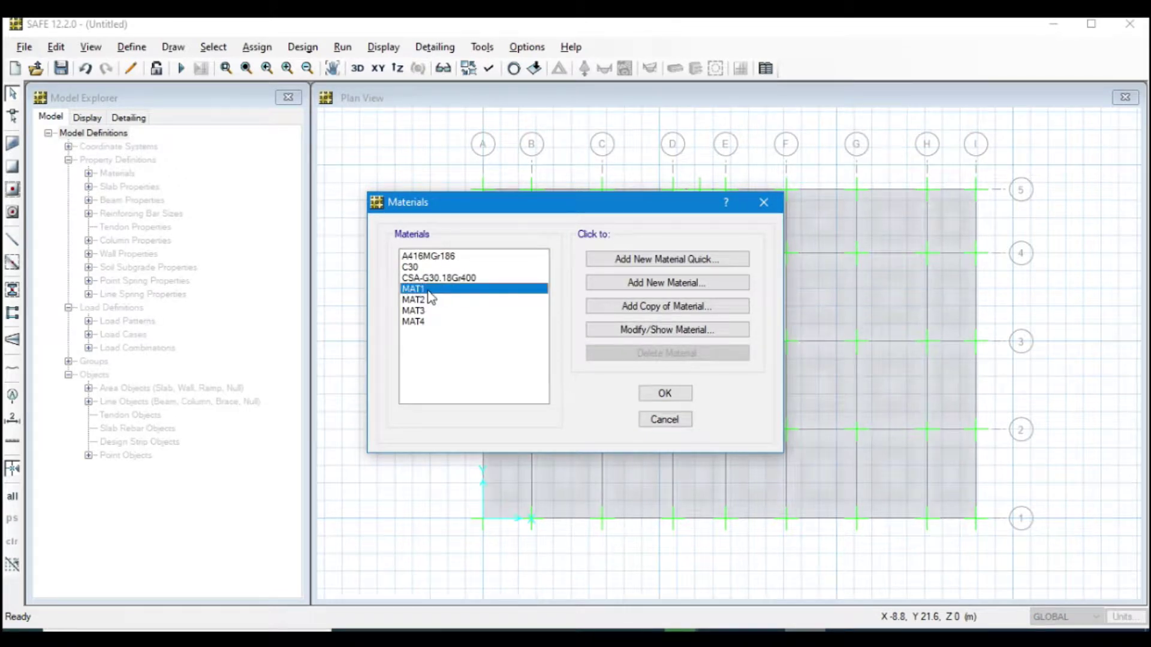
click(652, 335)
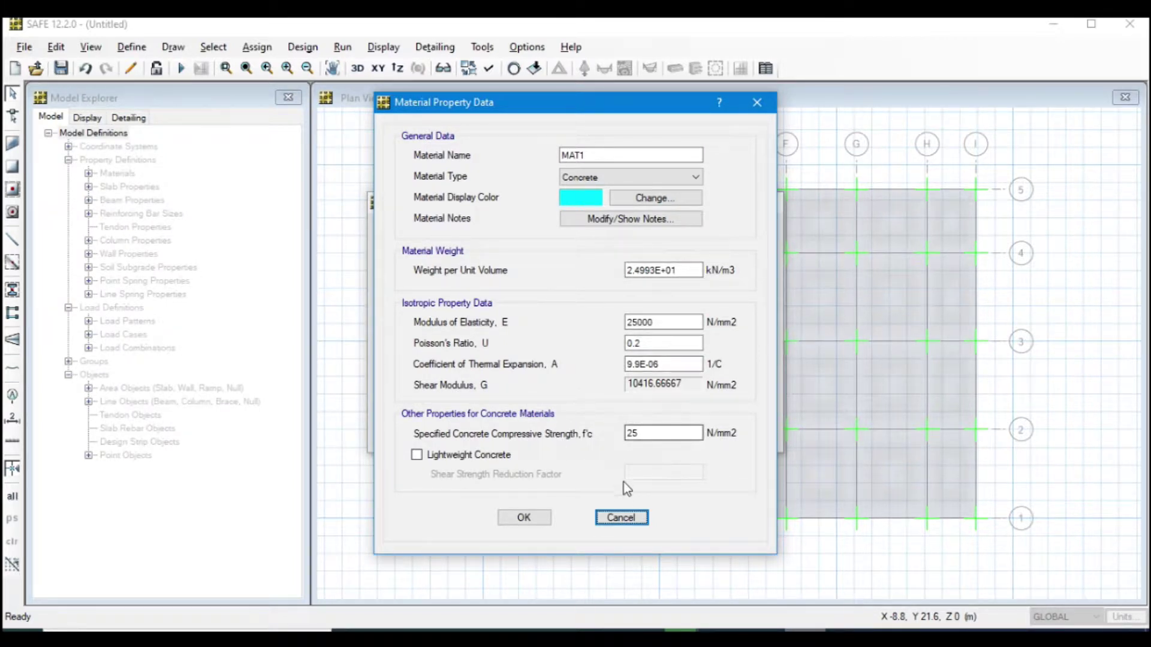
click(526, 521)
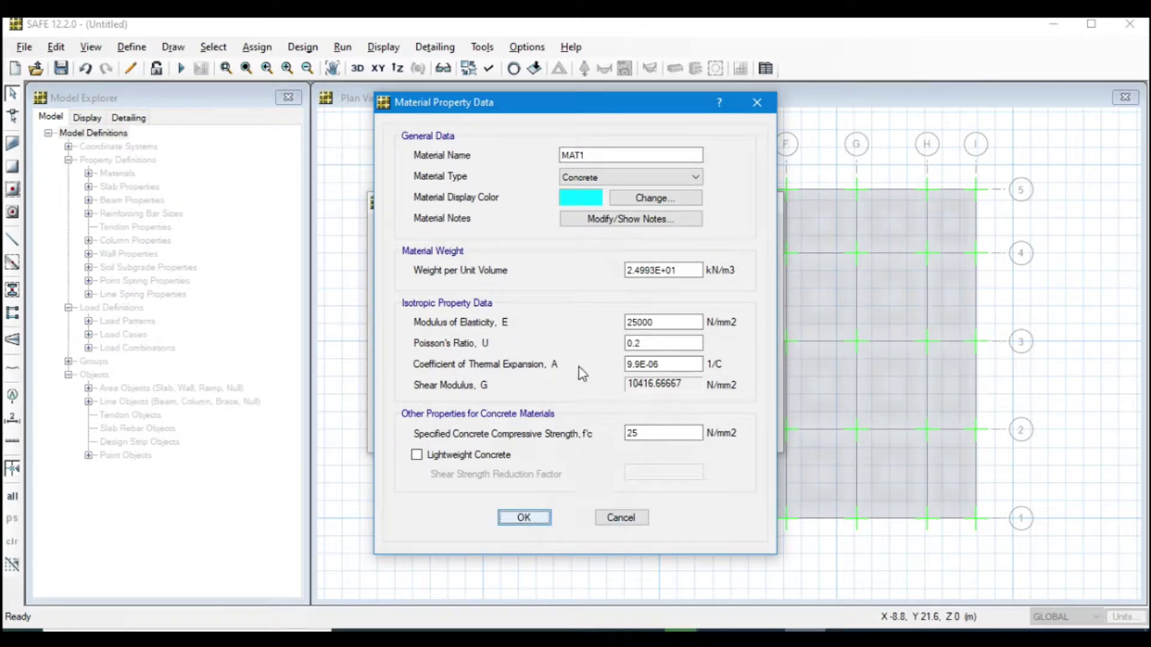
click(434, 301)
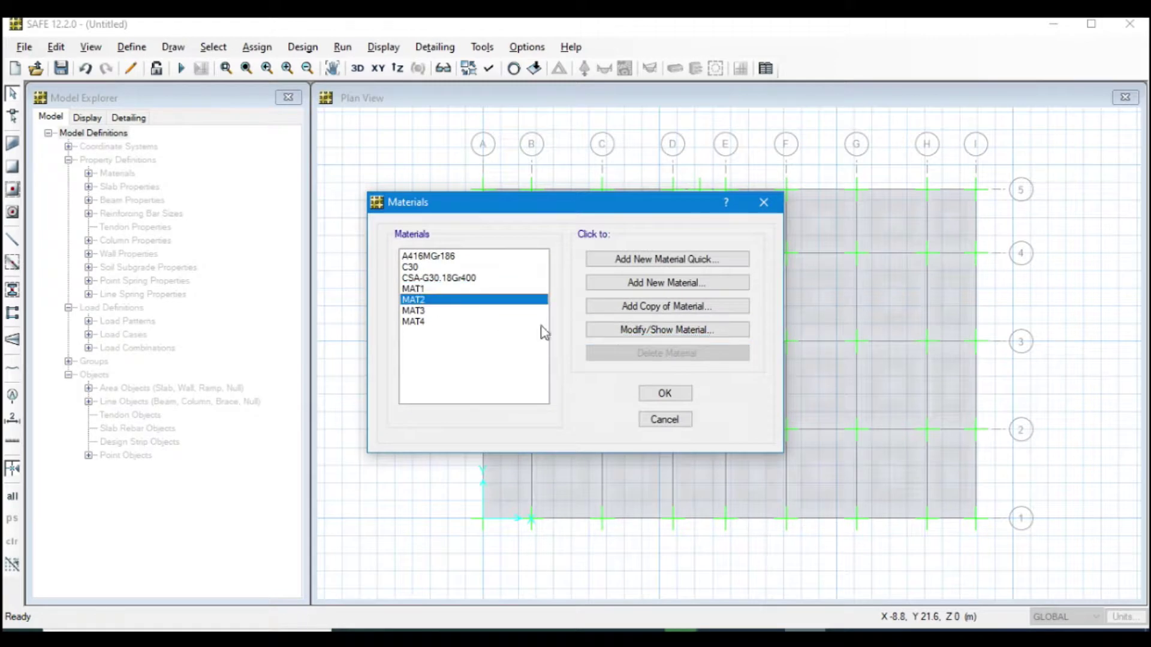
click(642, 335)
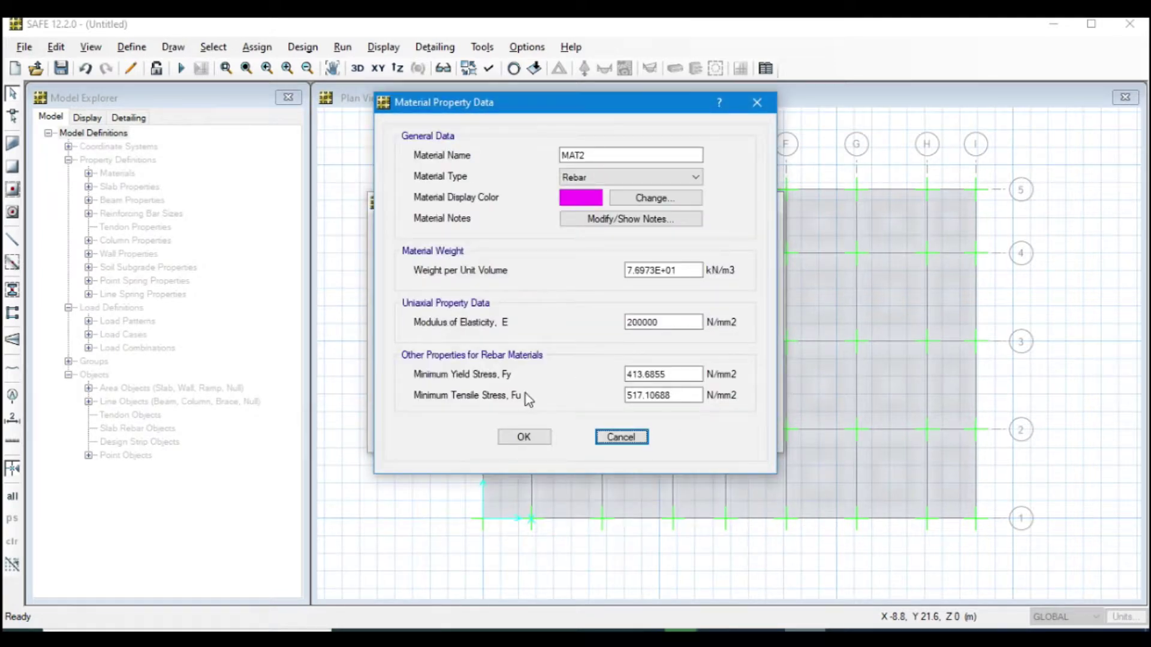
click(523, 438)
click(433, 311)
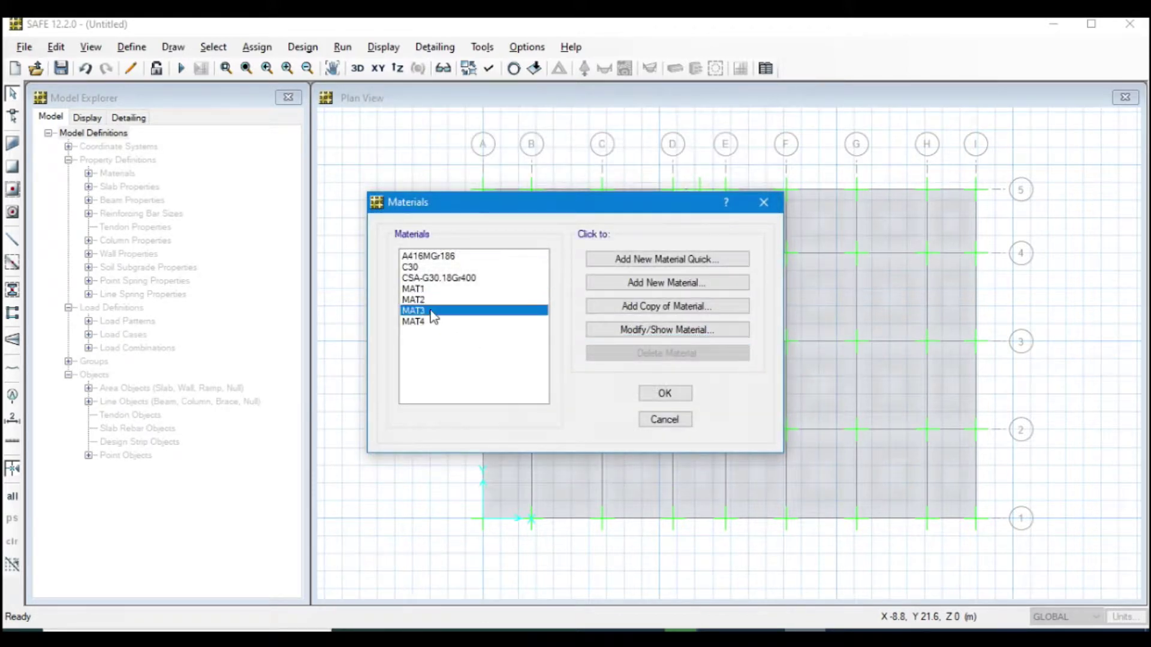
click(664, 393)
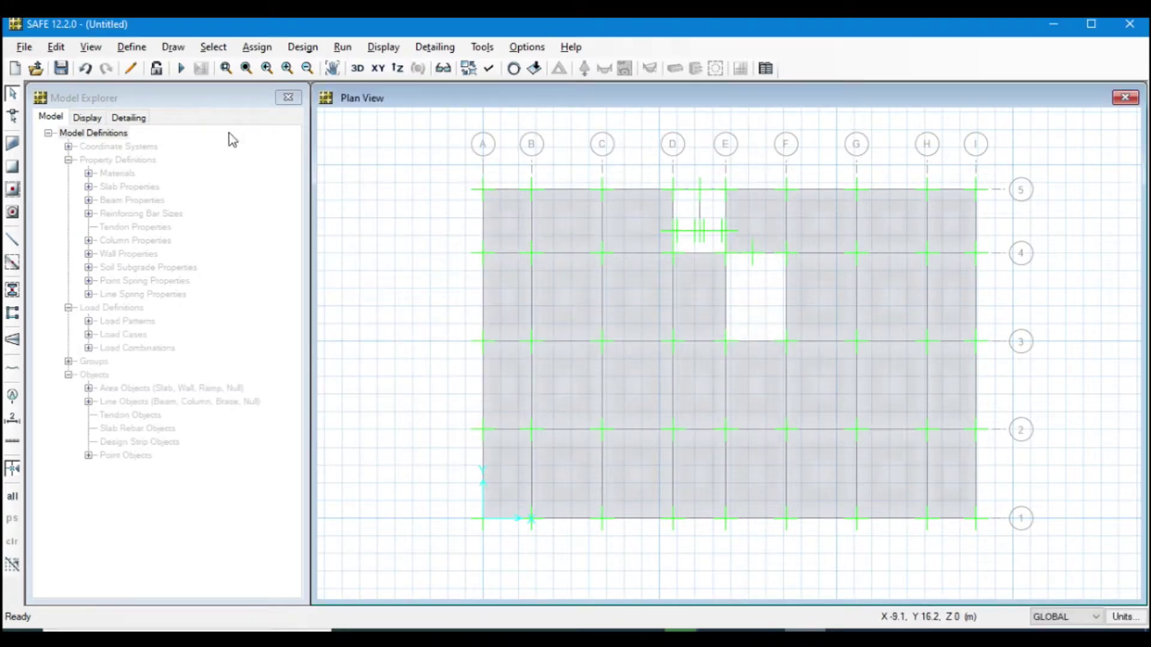
click(535, 69)
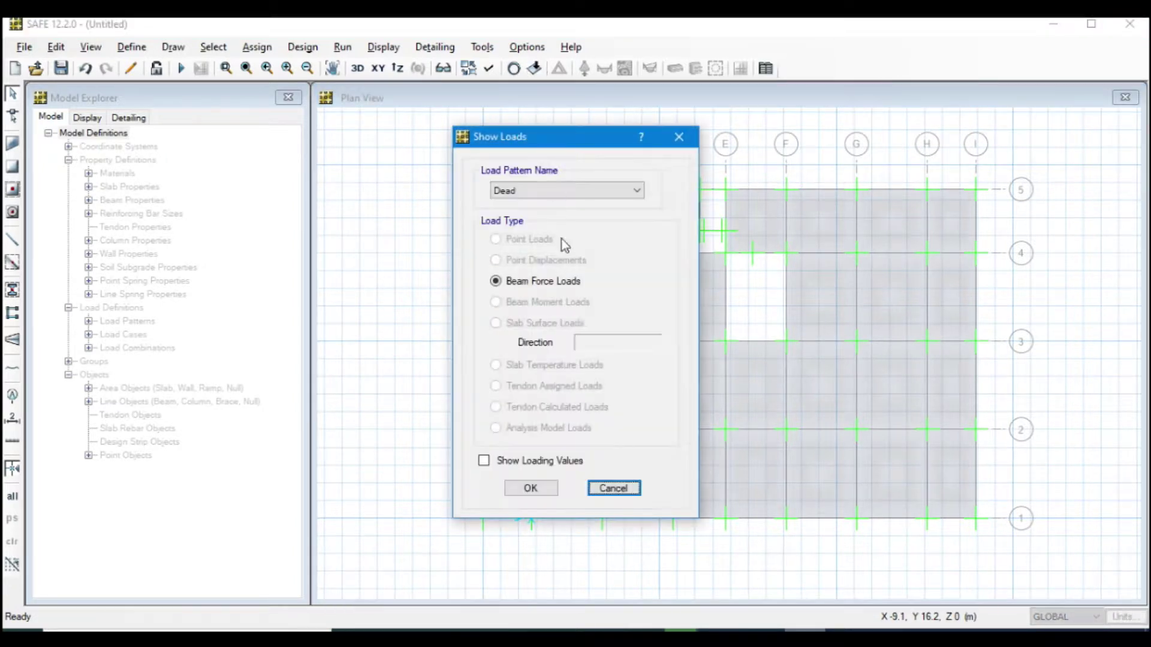
click(531, 190)
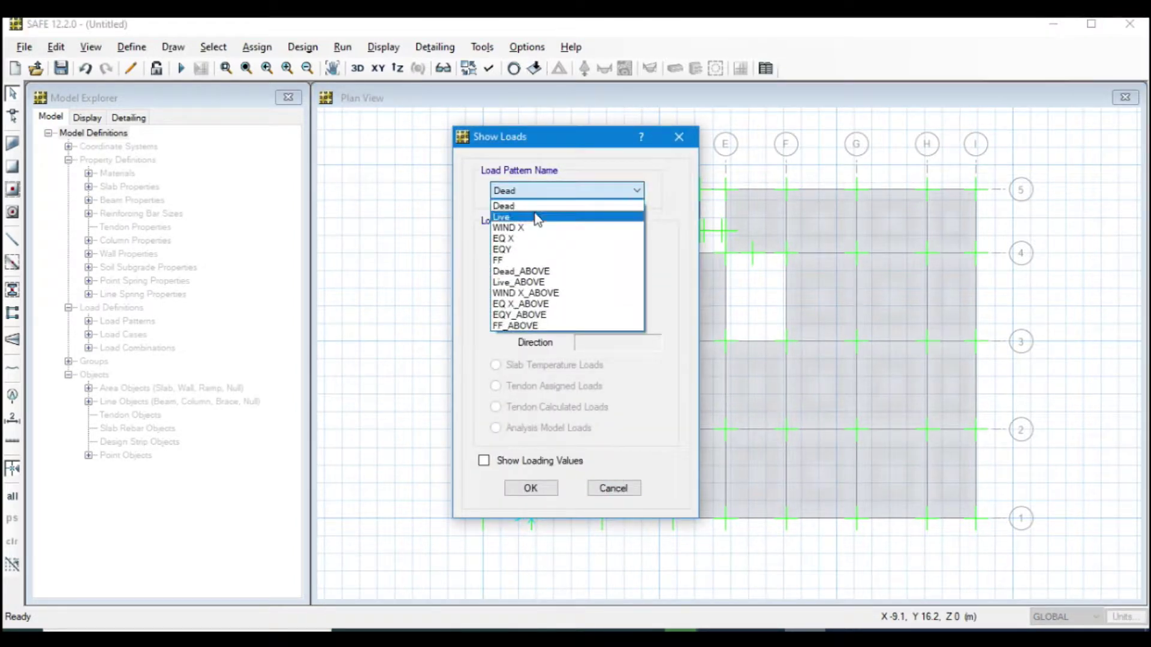
click(526, 204)
click(530, 191)
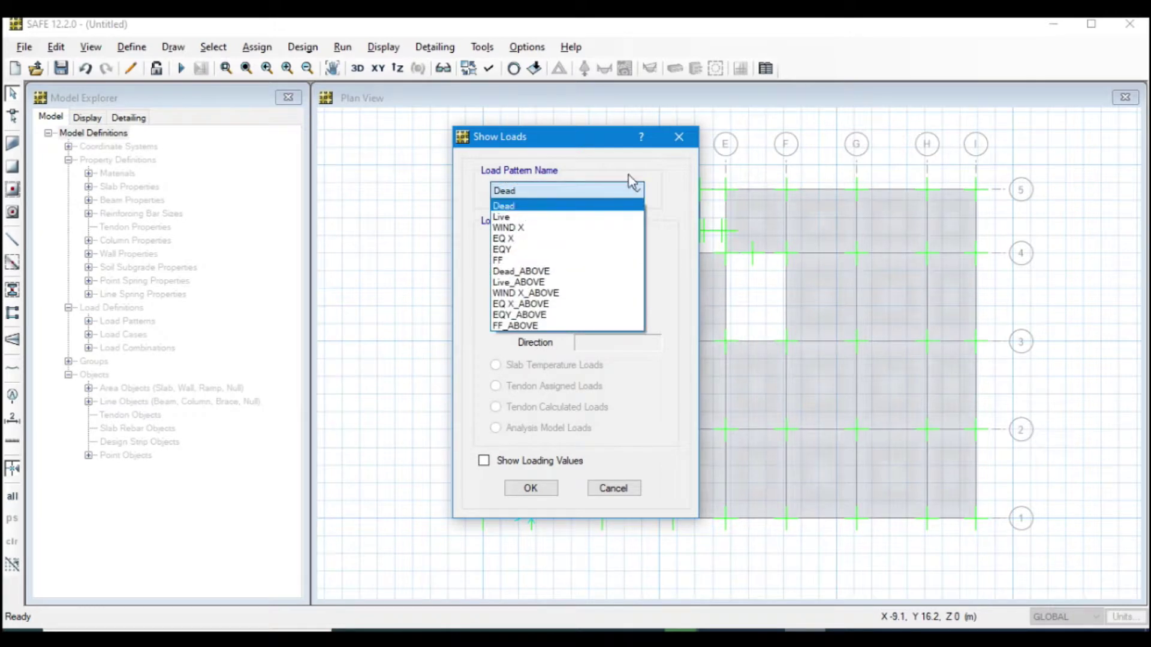
click(679, 138)
click(679, 138)
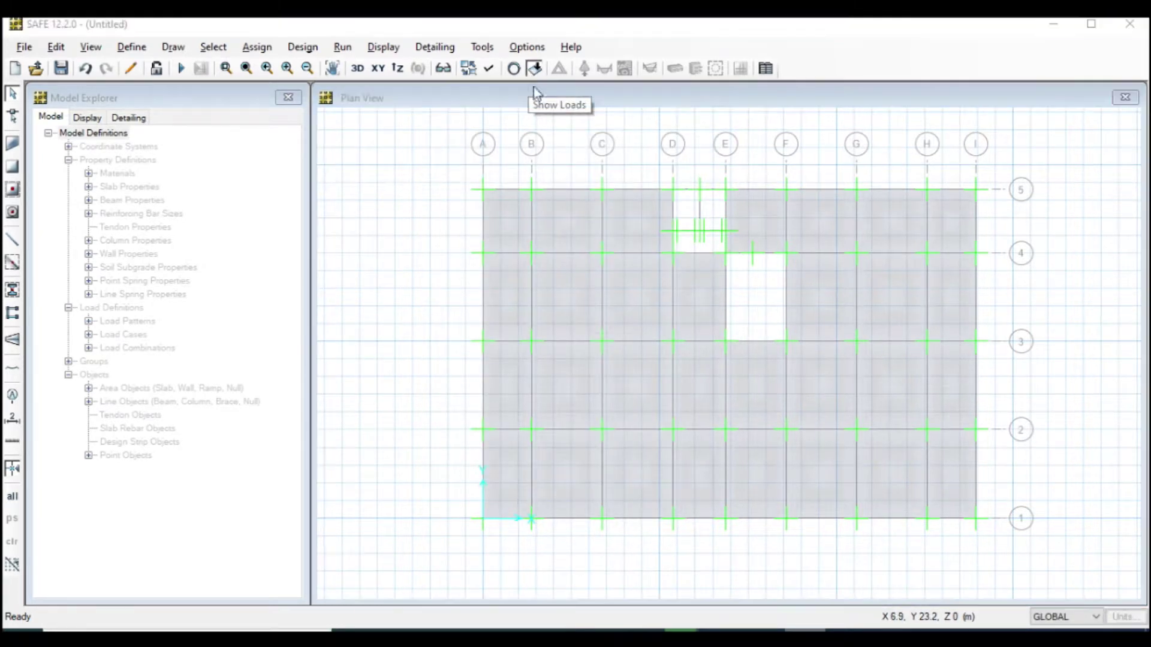
Display the slab surface loads of the Live load pattern in the Gravity direction, with loading values shown
click(532, 70)
click(526, 193)
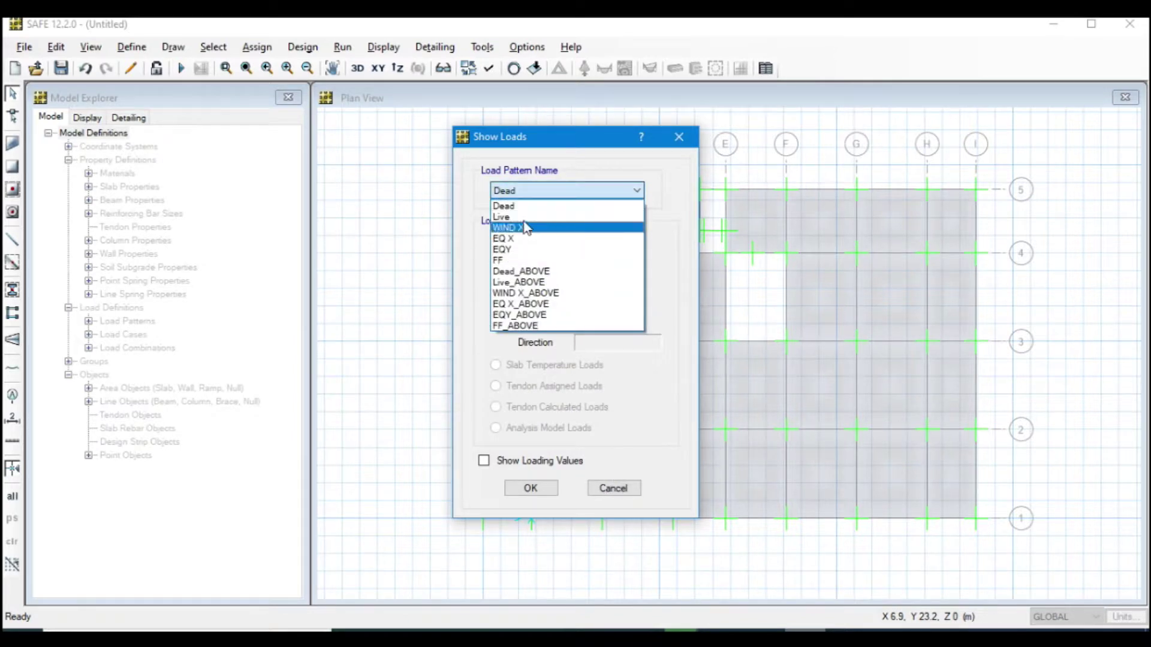
click(527, 218)
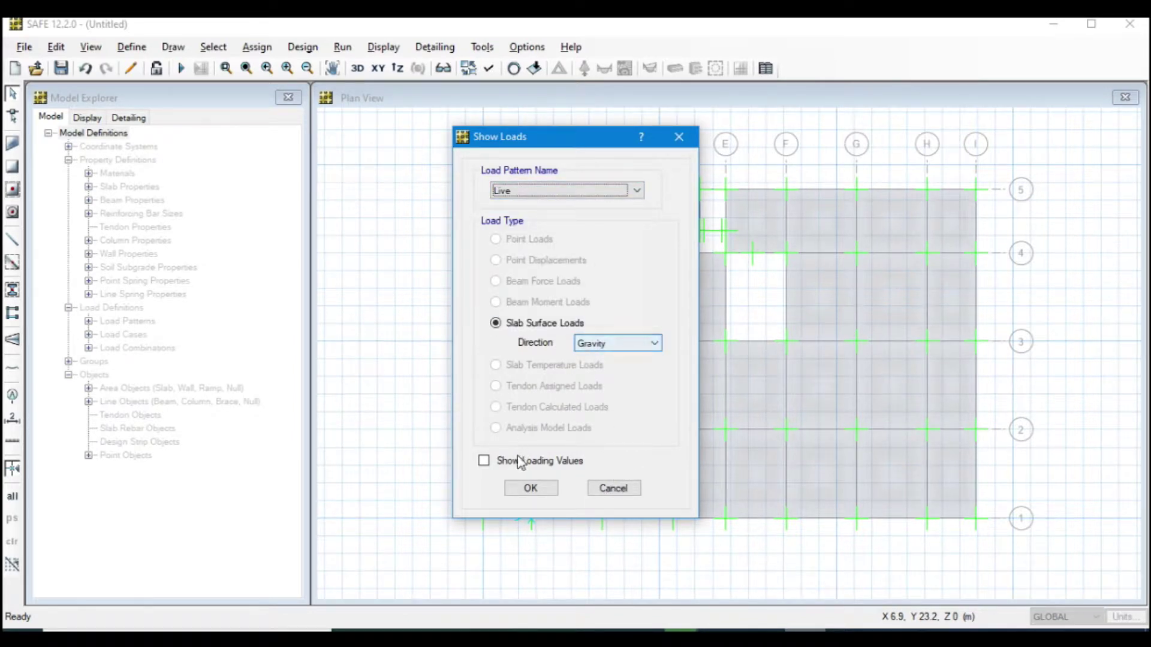
click(485, 462)
click(531, 489)
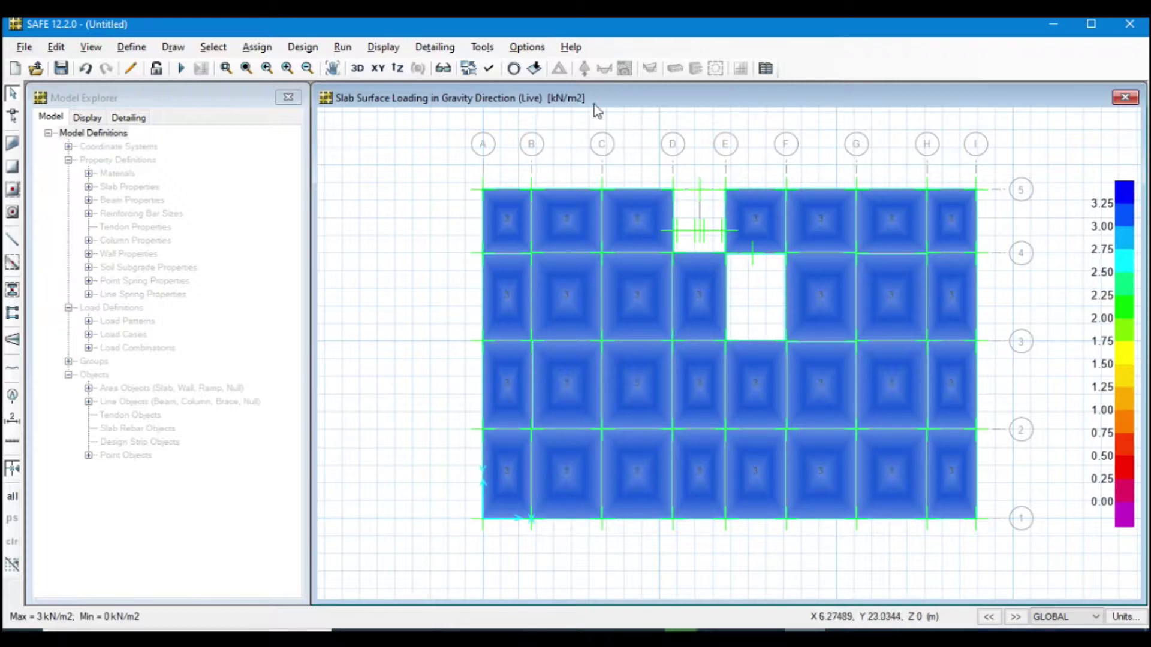
Display the slab surface loads of the FF load pattern with their loading values
click(534, 67)
click(623, 190)
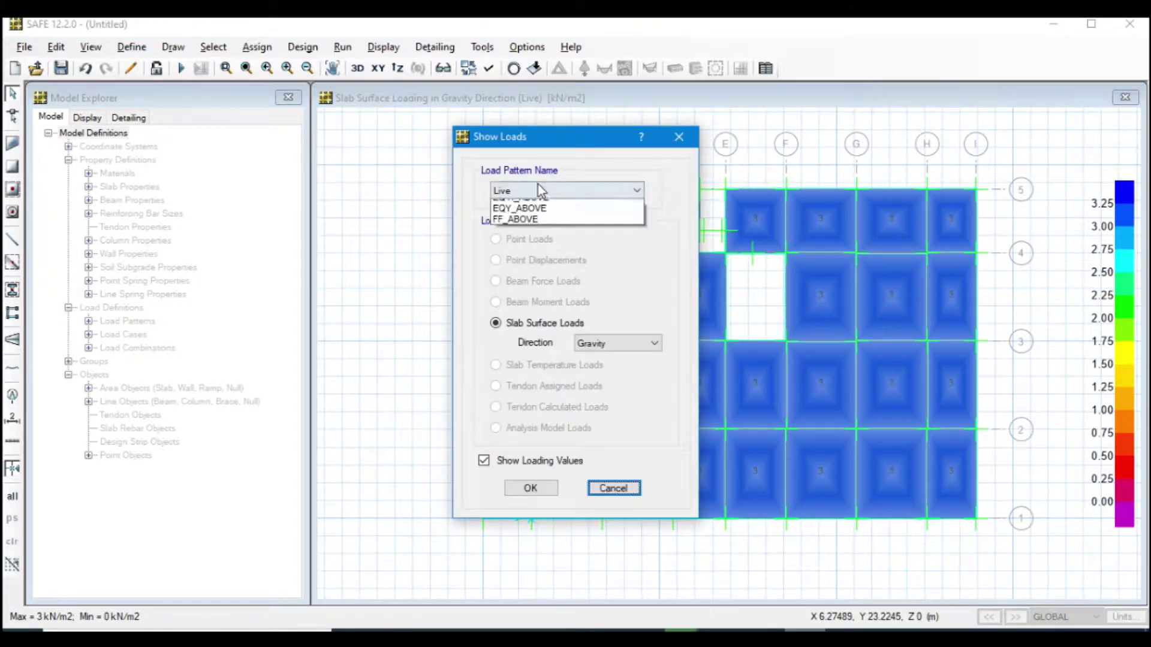
click(527, 249)
click(530, 488)
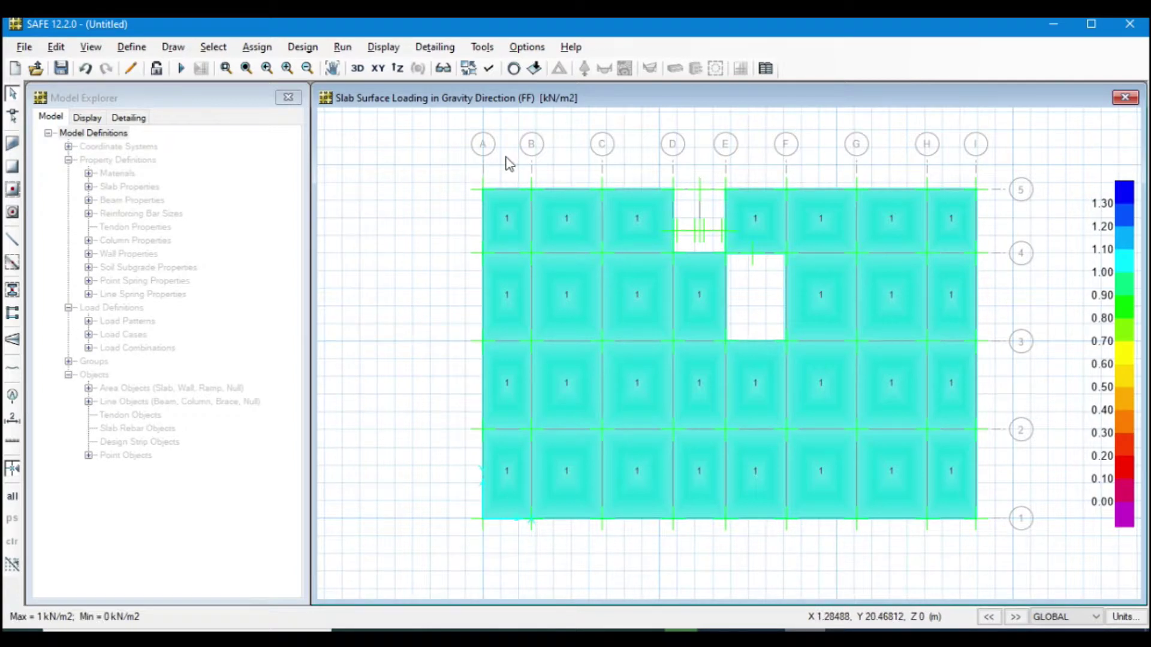
Switch to SED.pdf in Foxit Reader and examine the column strip and field strip diagram on page 184
click(172, 48)
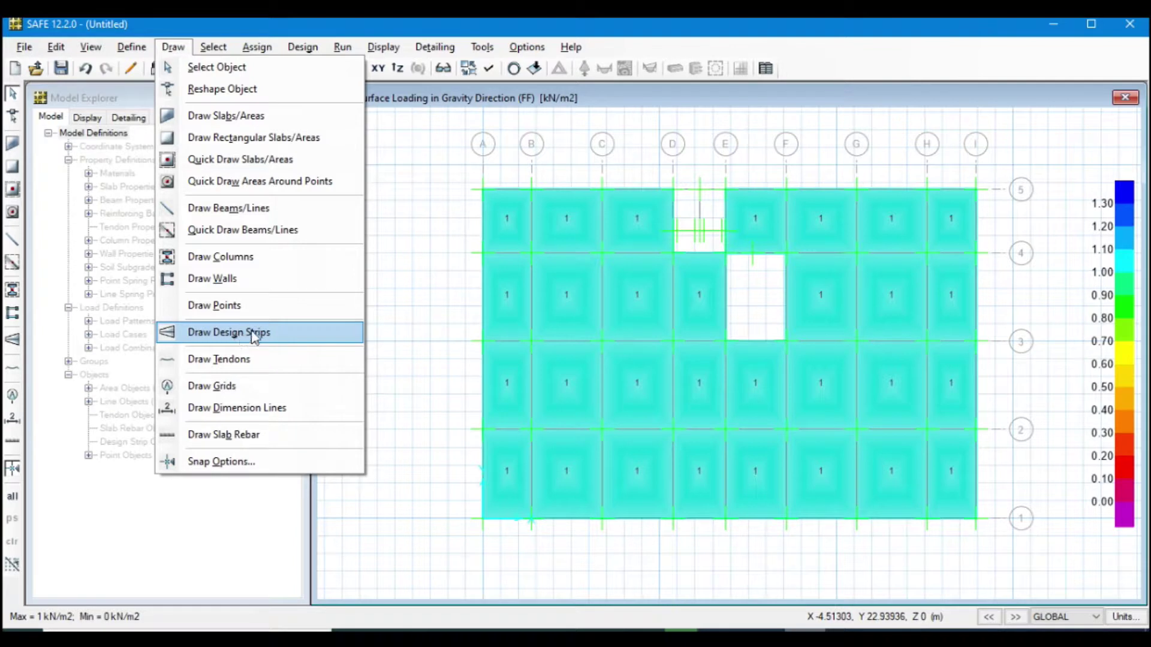
click(413, 401)
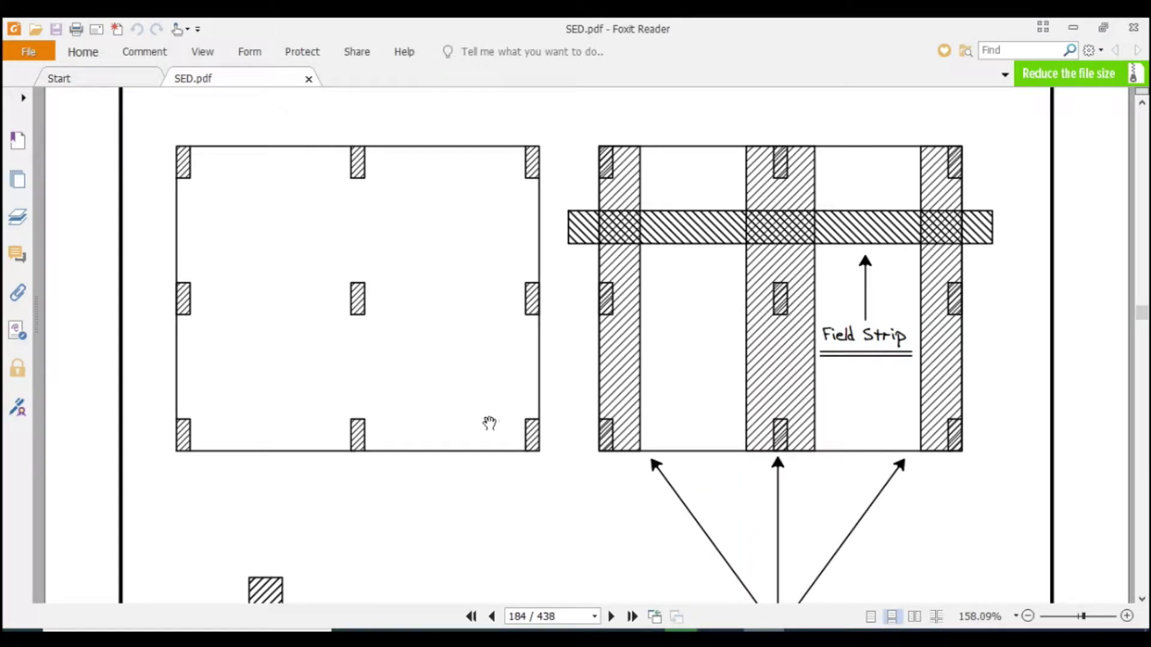
scroll(500, 398, up, 3)
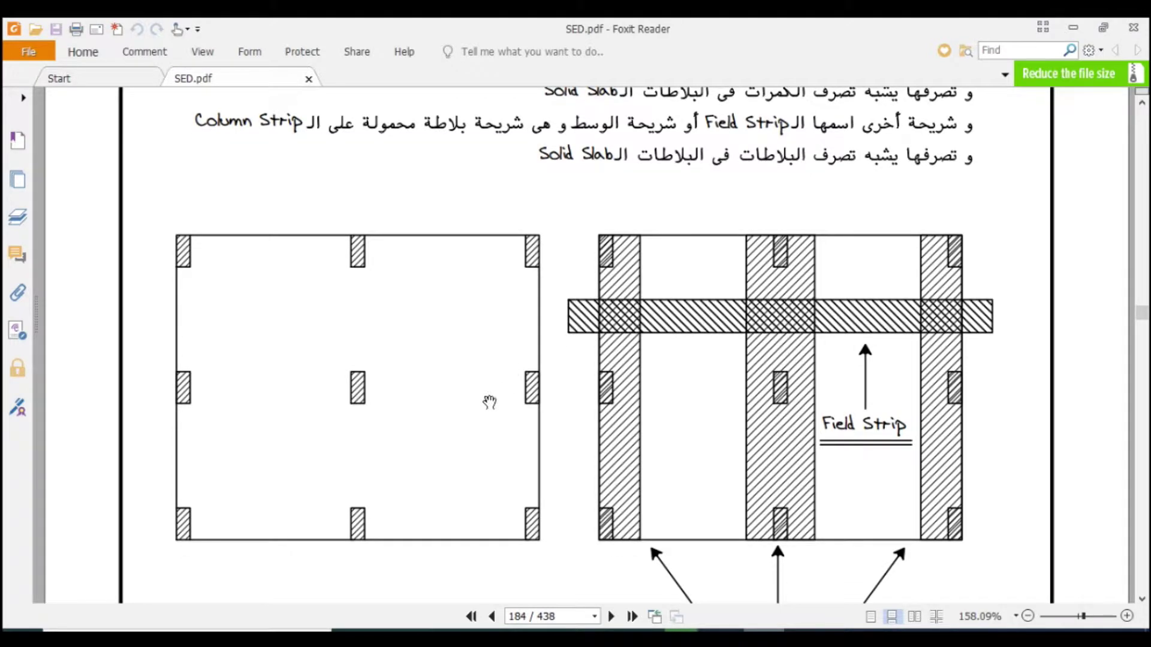
scroll(490, 401, down, 2)
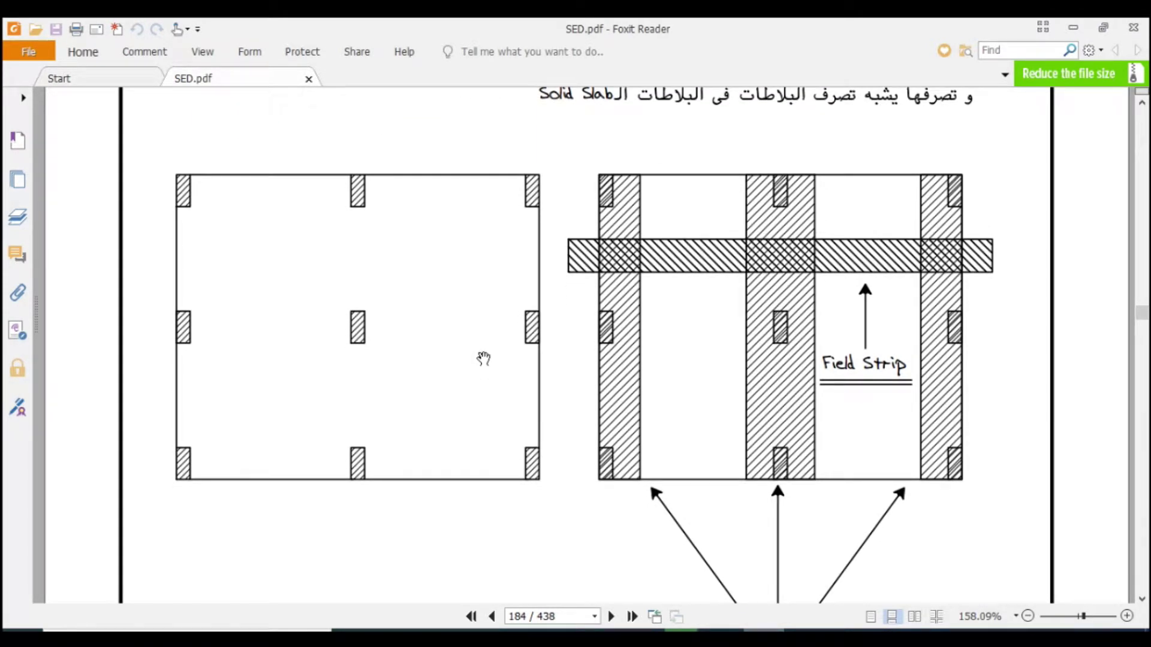
scroll(537, 384, down, 1)
scroll(527, 336, up, 1)
scroll(517, 353, down, 1)
scroll(509, 355, up, 1)
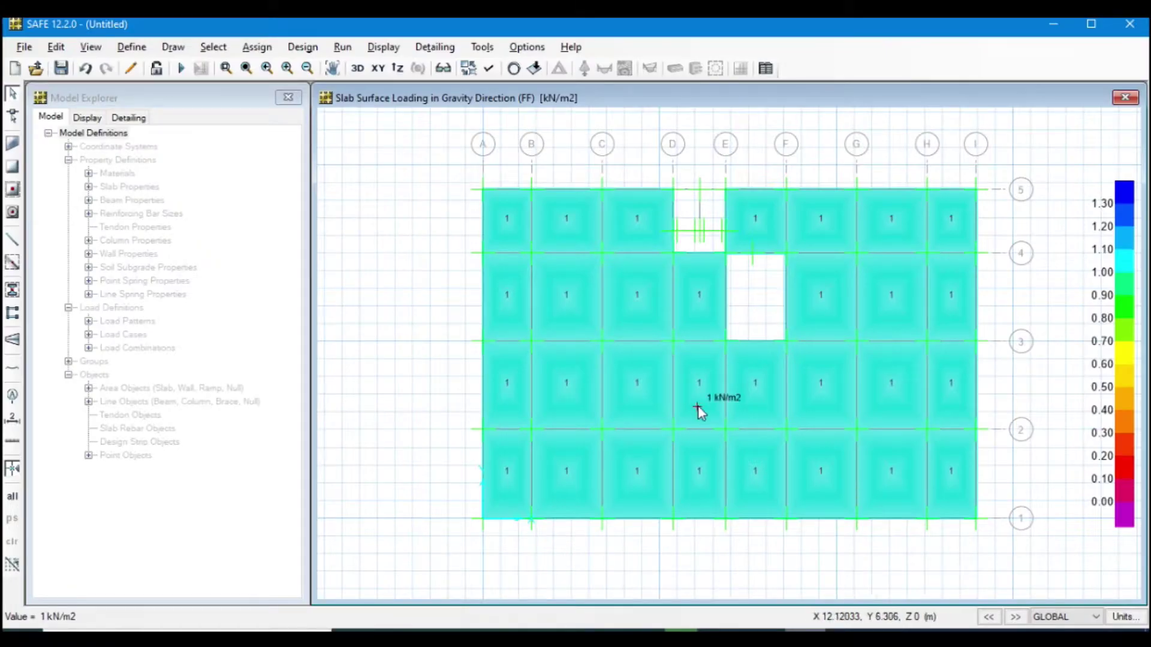
Start drawing design strips in SAFE as a layer A Column Strip, and set the start width left to 1.25 m
click(173, 46)
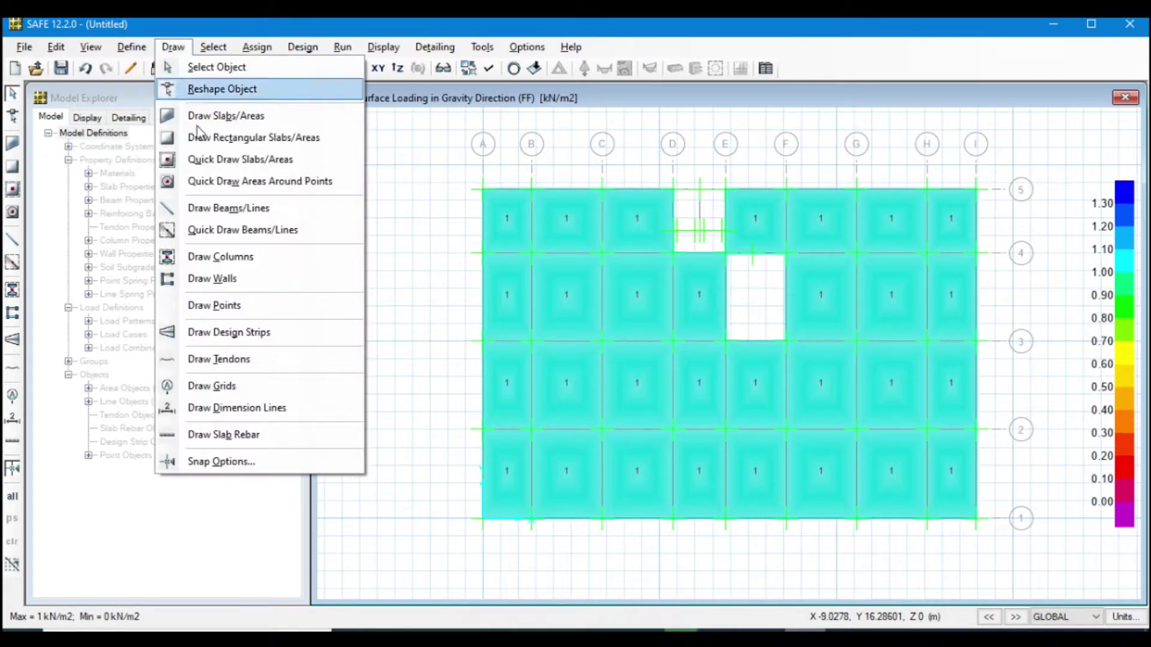
click(235, 333)
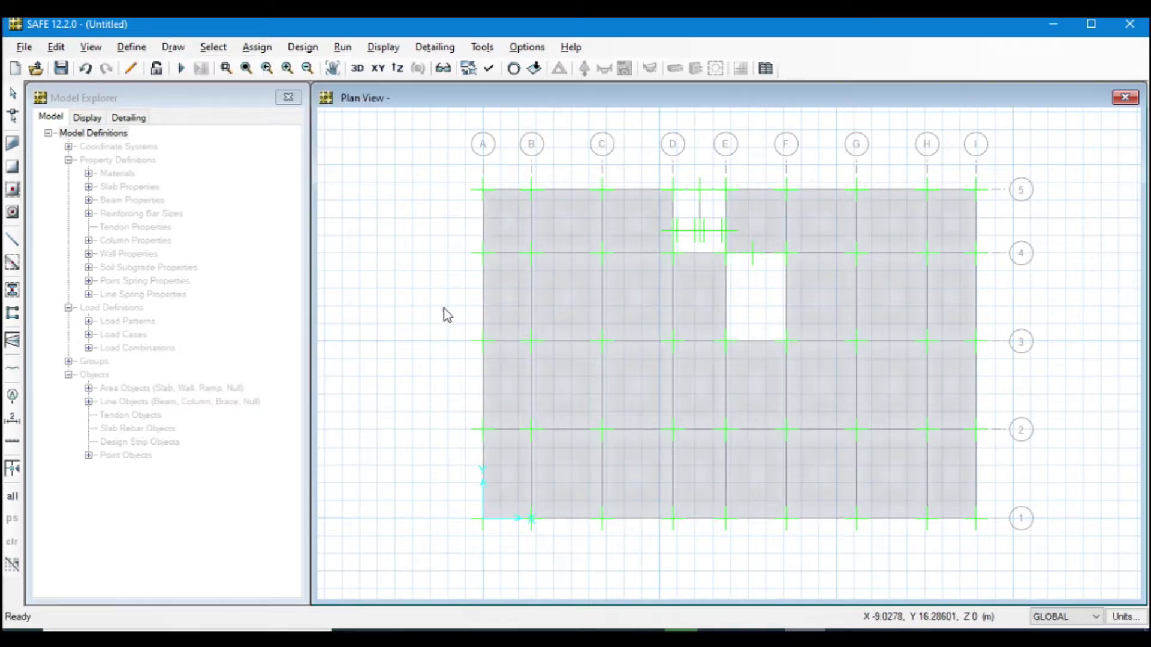
drag(950, 127, 259, 251)
click(361, 319)
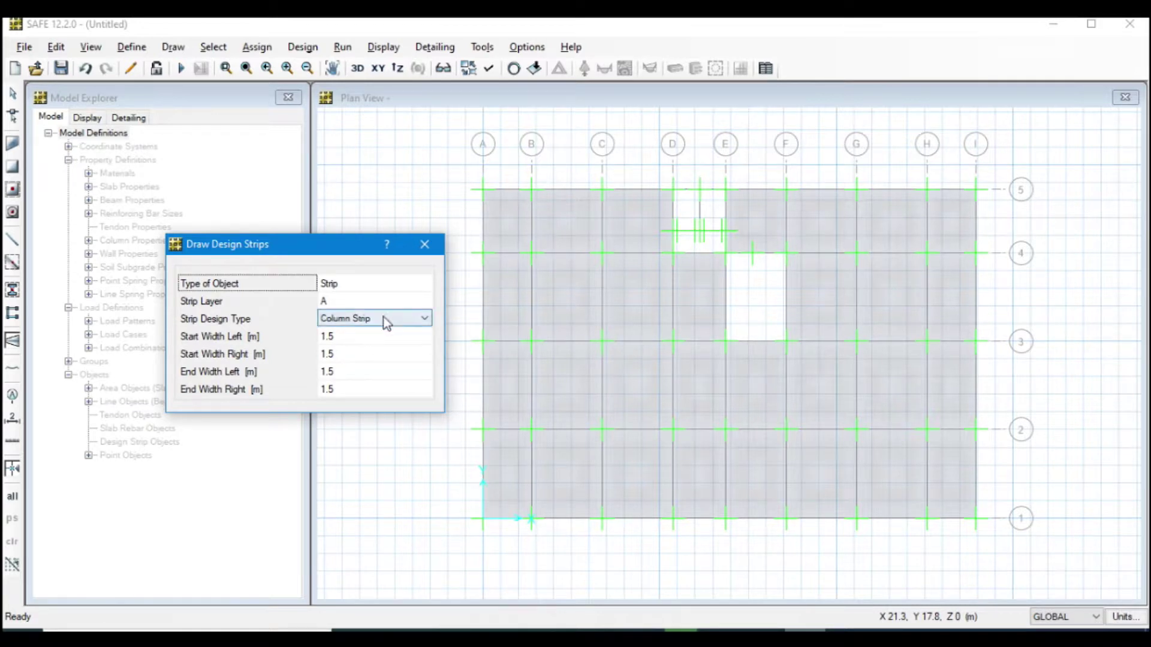
click(364, 297)
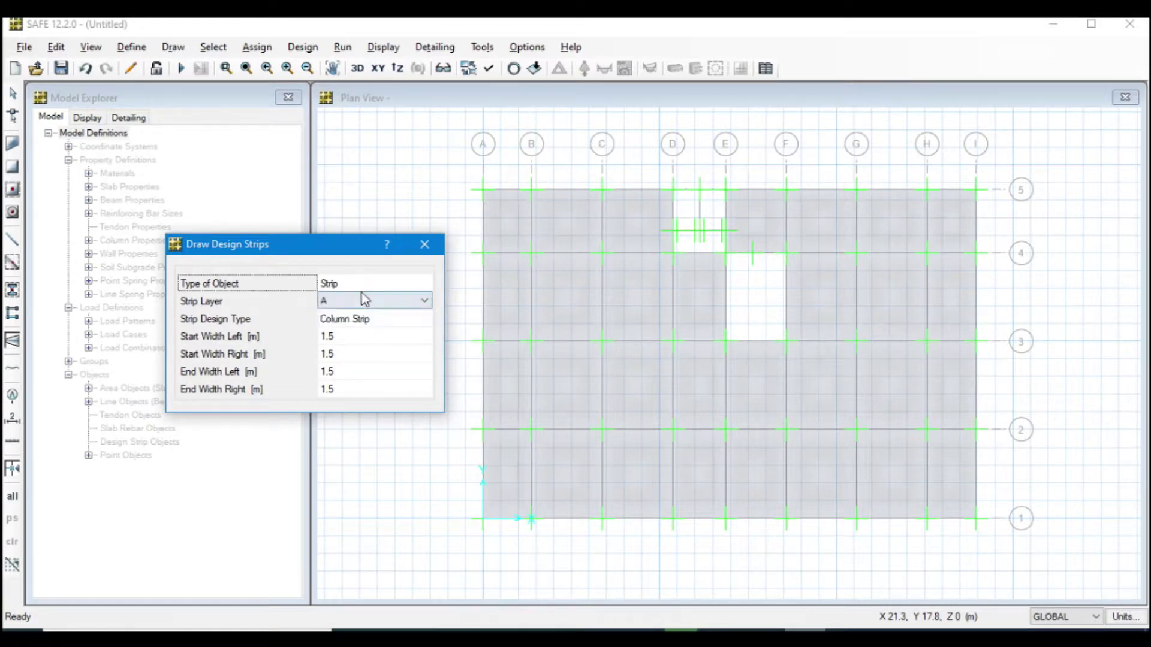
click(371, 323)
click(366, 338)
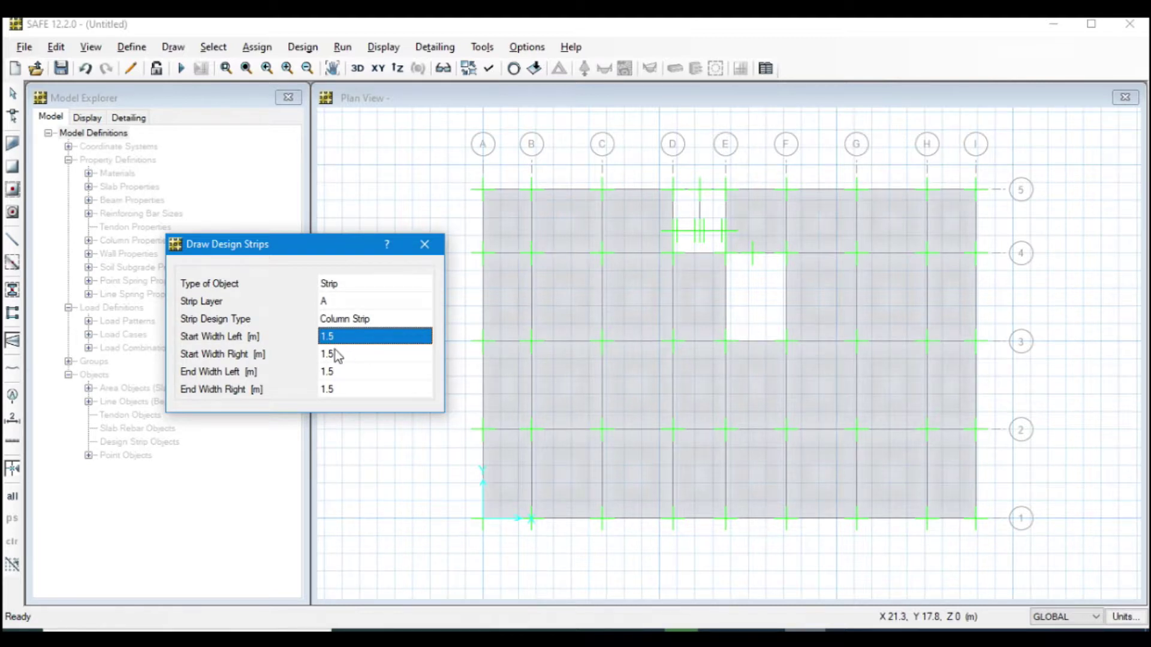
click(350, 337)
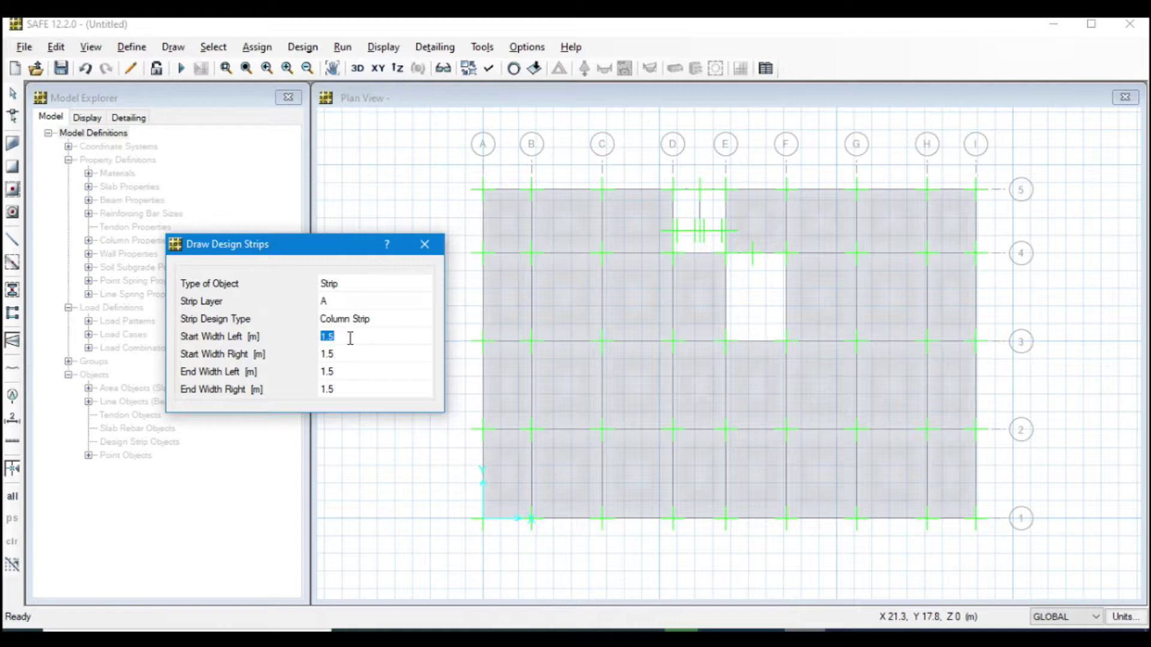
text(1.25)
key(Return)
click(349, 339)
Set the start width right of the layer A column strip to 1.25 m
click(359, 362)
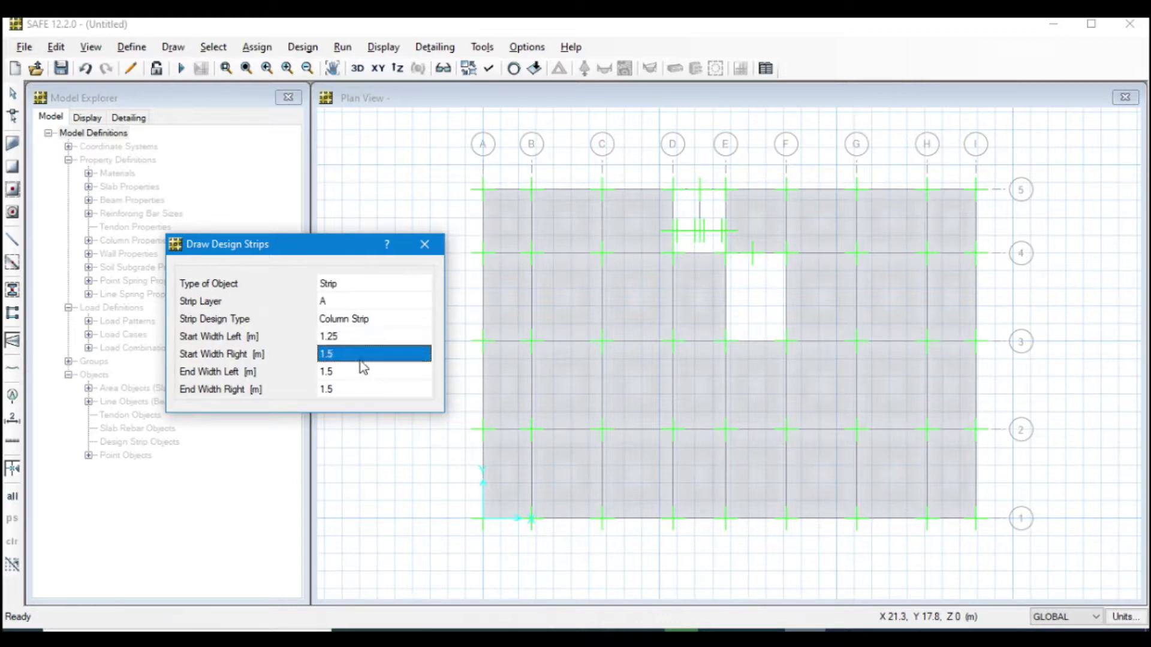
click(362, 373)
click(358, 361)
click(351, 355)
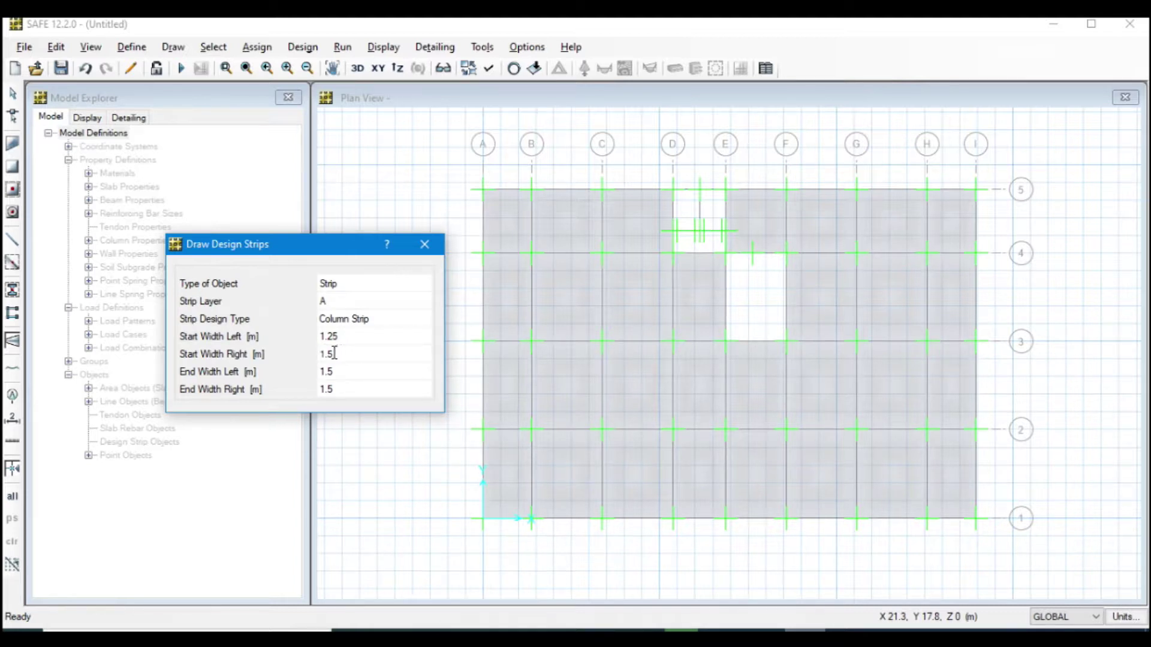
text(one project each weekend)
key(ctrl+a)
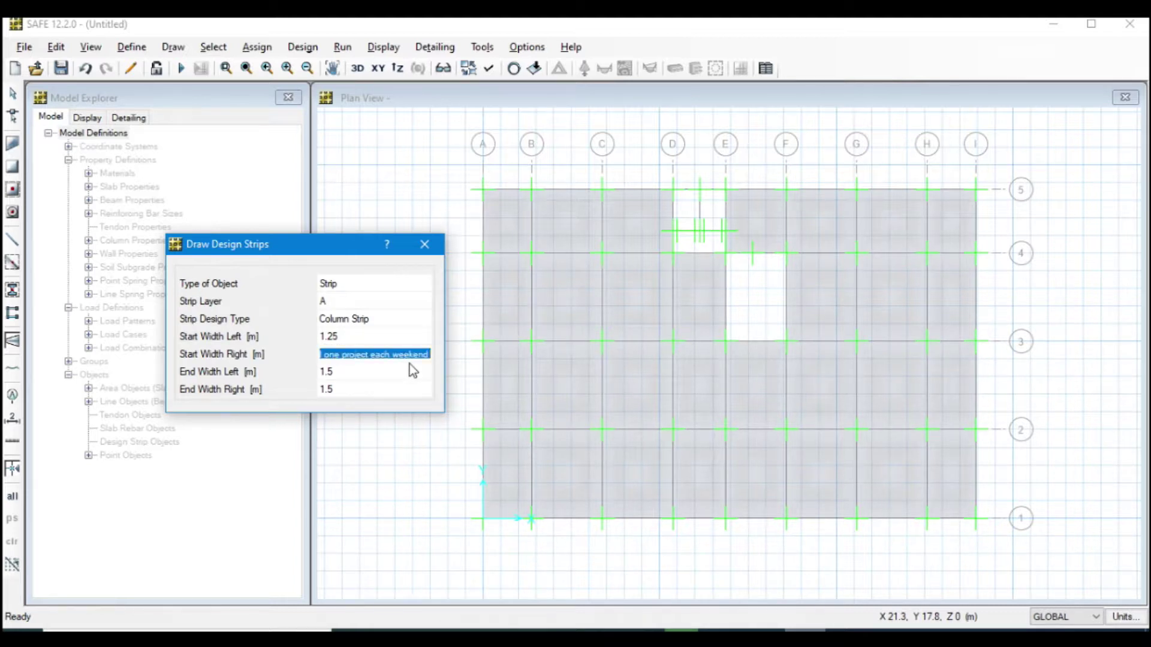
key(BackSpace)
text(1.25)
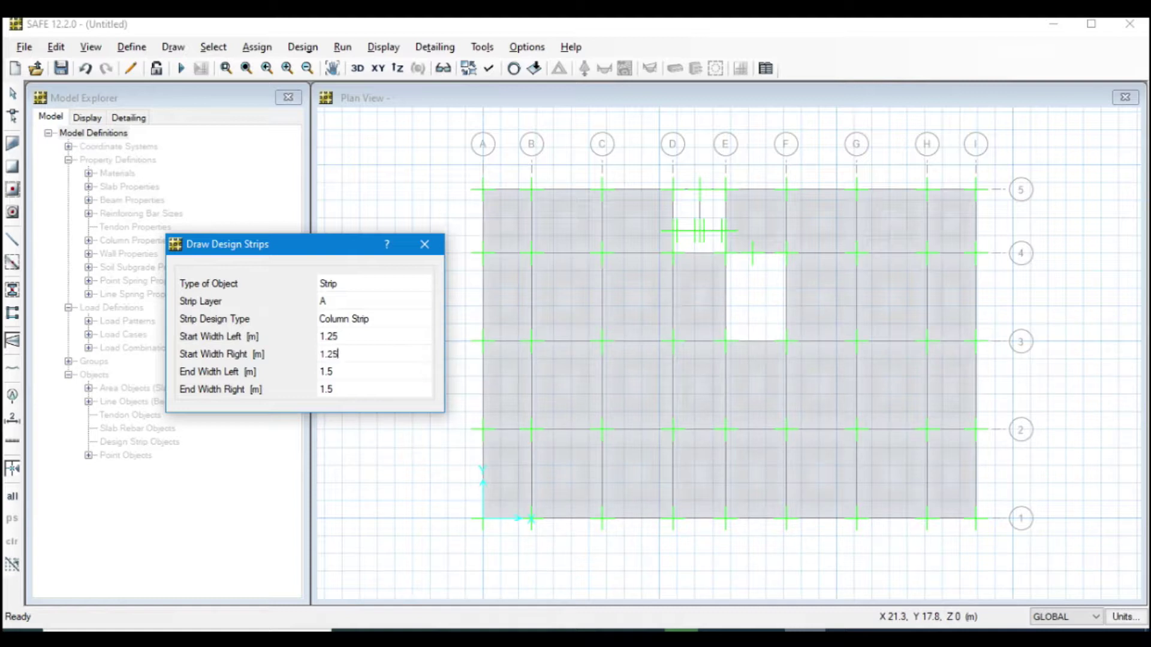
key(Return)
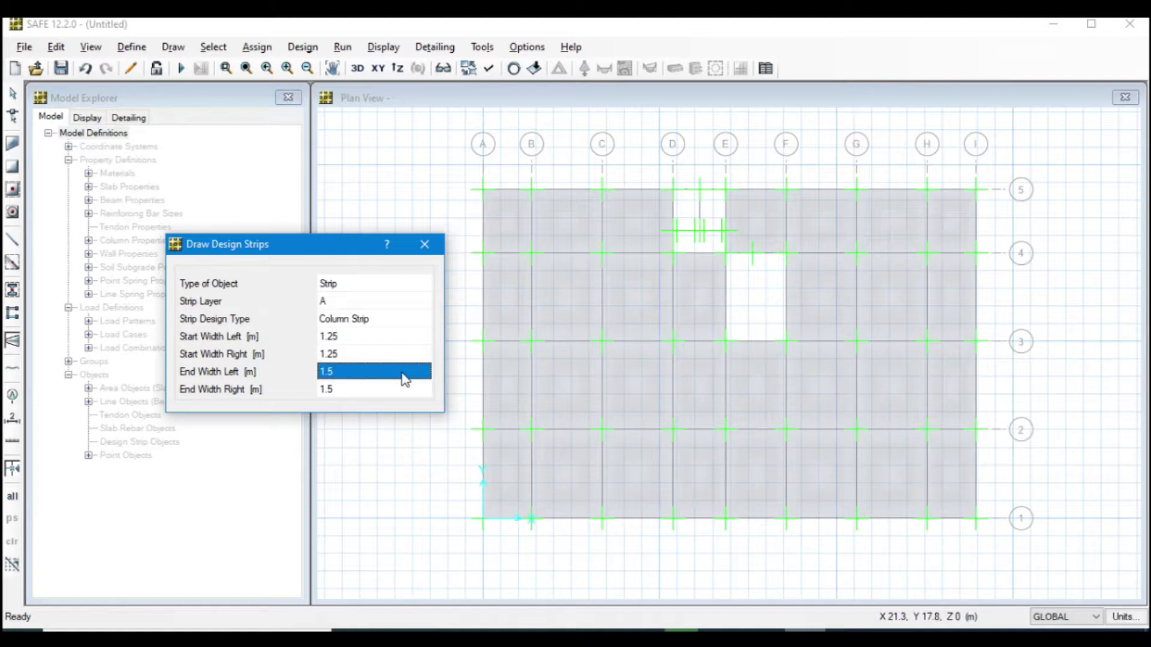
Set both the end width left and end width right of the column strip to 1.25 m
text(1.25)
key(Return)
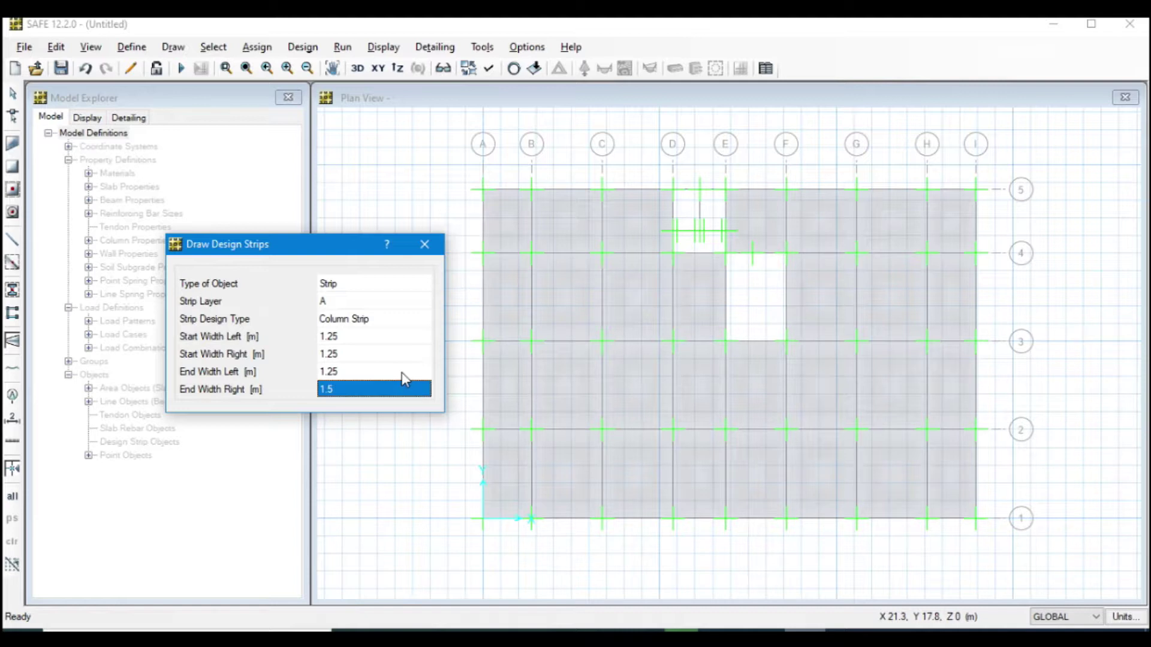
text(1.25)
key(Return)
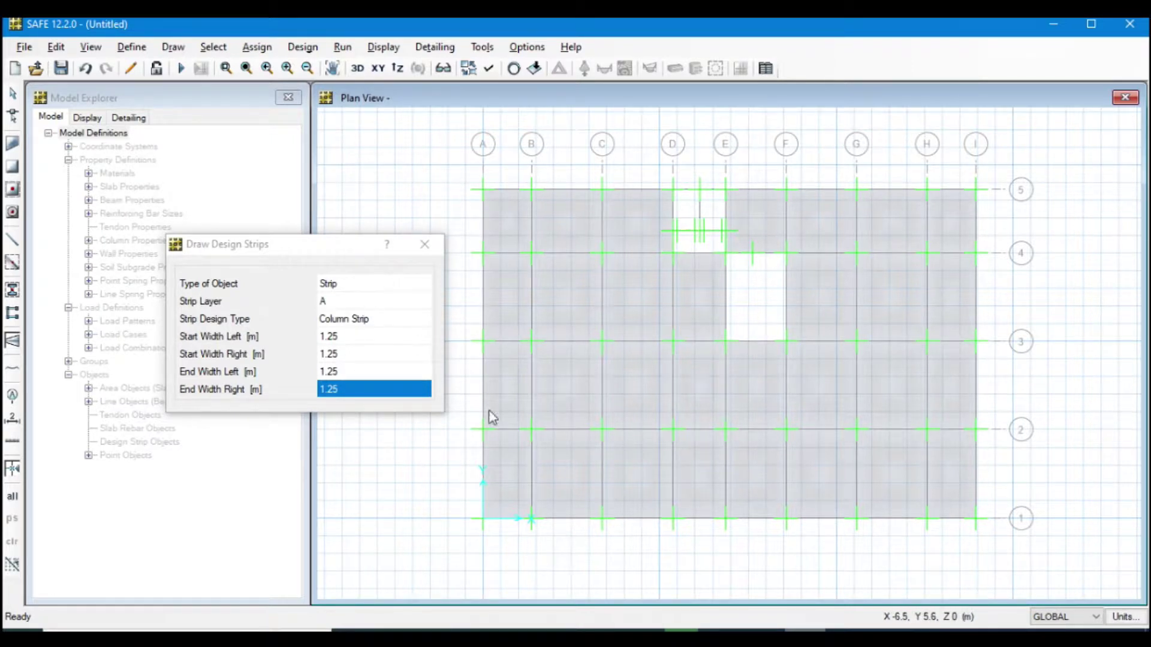
Draw layer A column strips along grid lines 1 and 2, each running from grid A to grid I
click(482, 519)
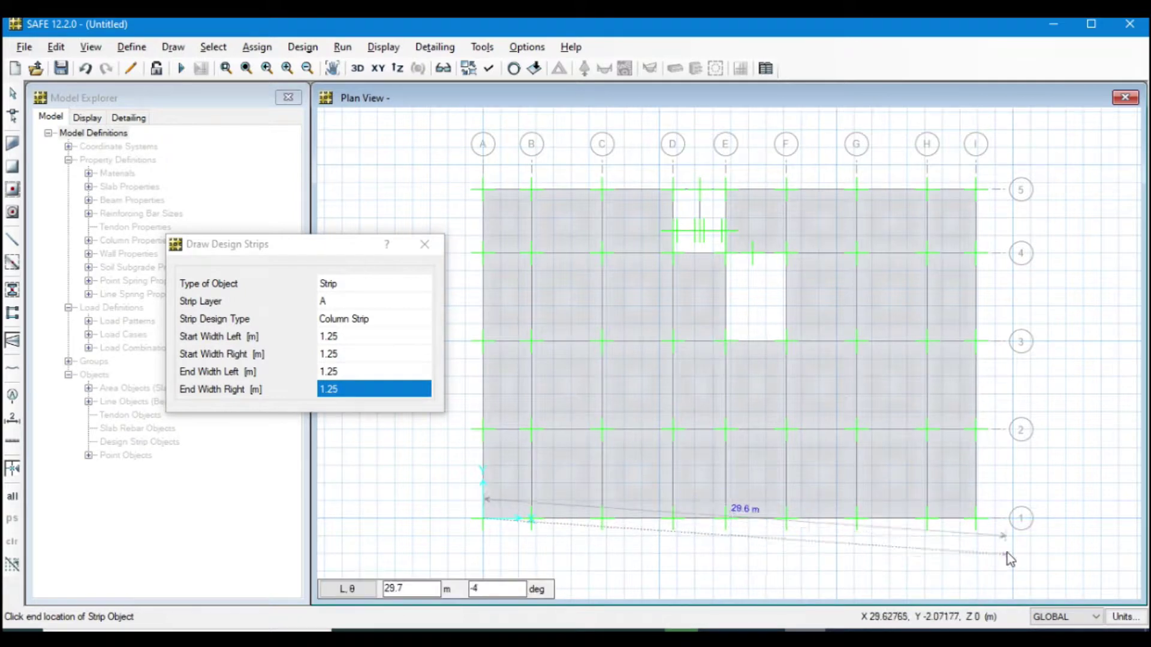
click(975, 520)
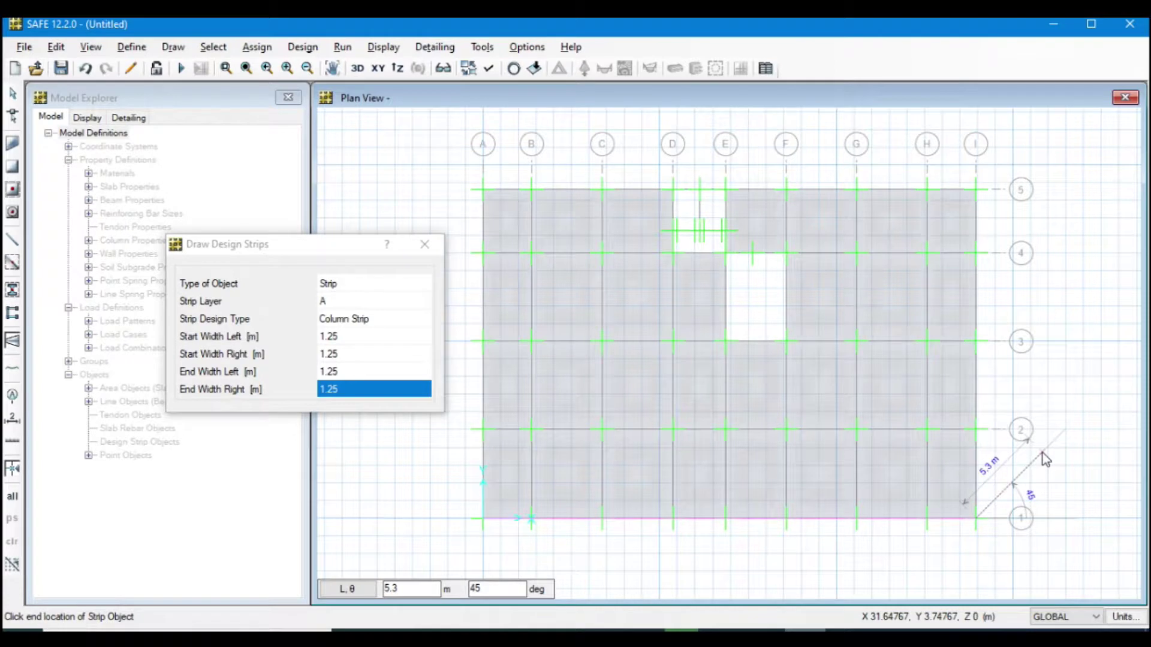
key(Return)
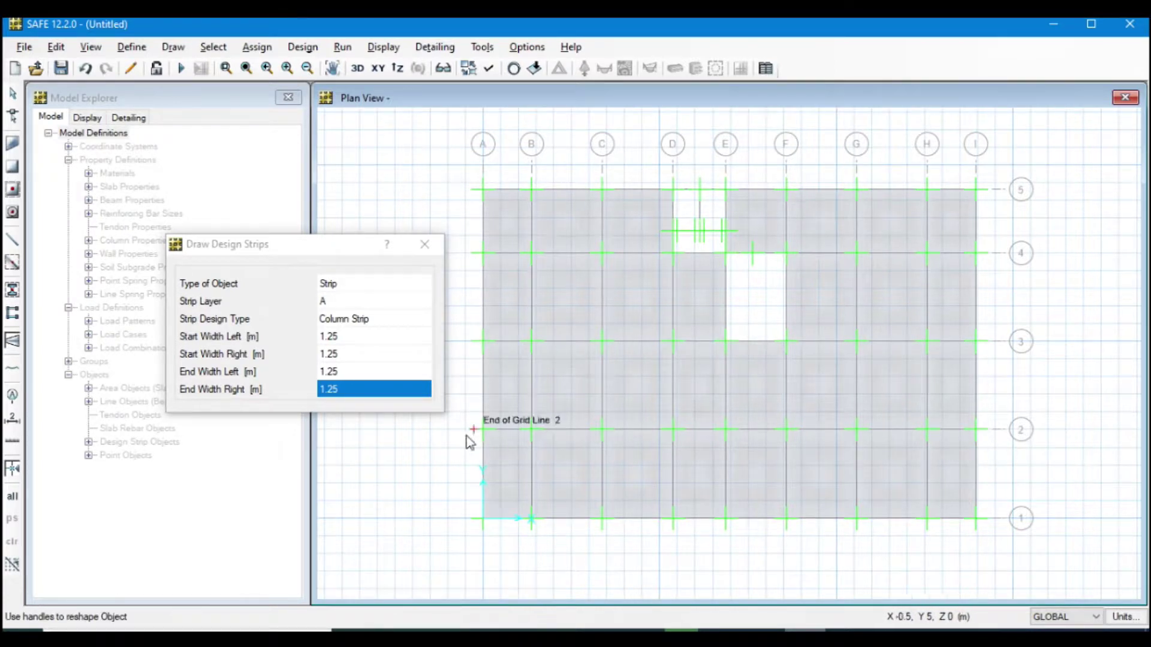
click(483, 430)
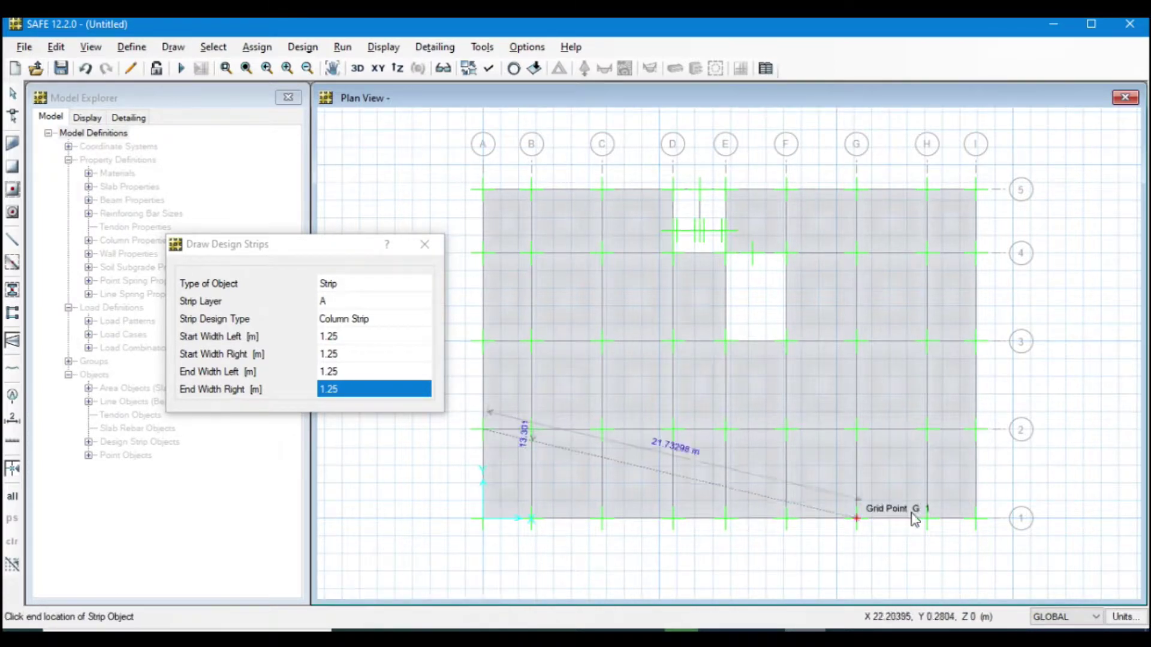
click(977, 429)
key(Return)
Draw layer A column strips along grid lines 3 and 4, each running from grid A to grid I
click(484, 342)
click(976, 341)
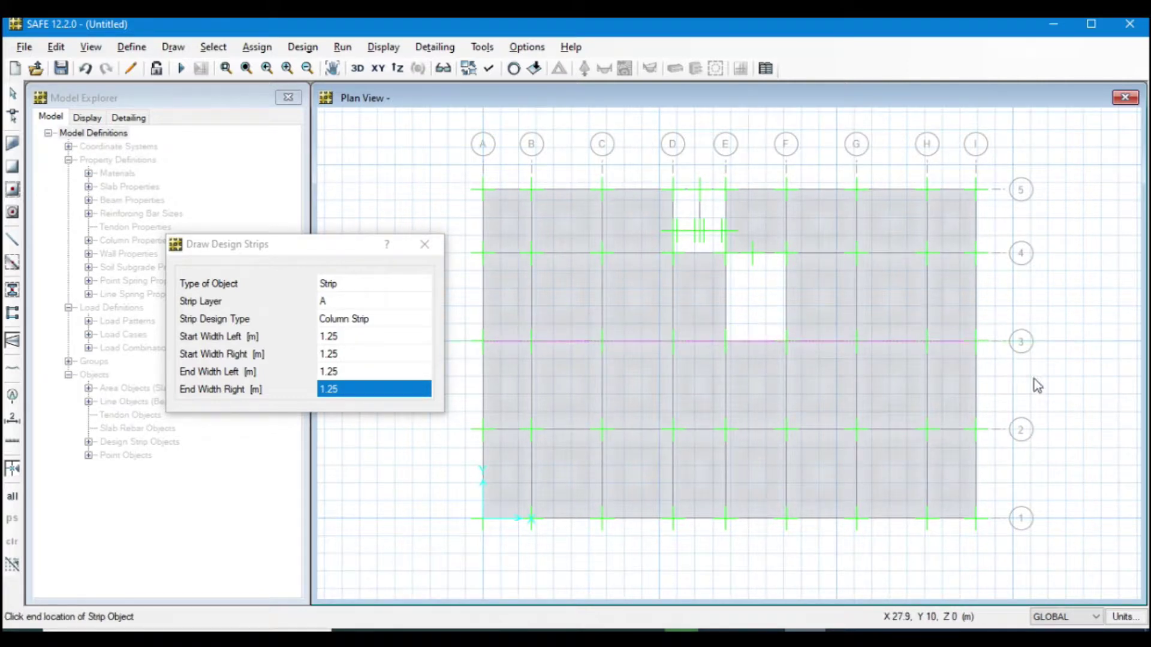
key(Return)
click(485, 253)
click(977, 253)
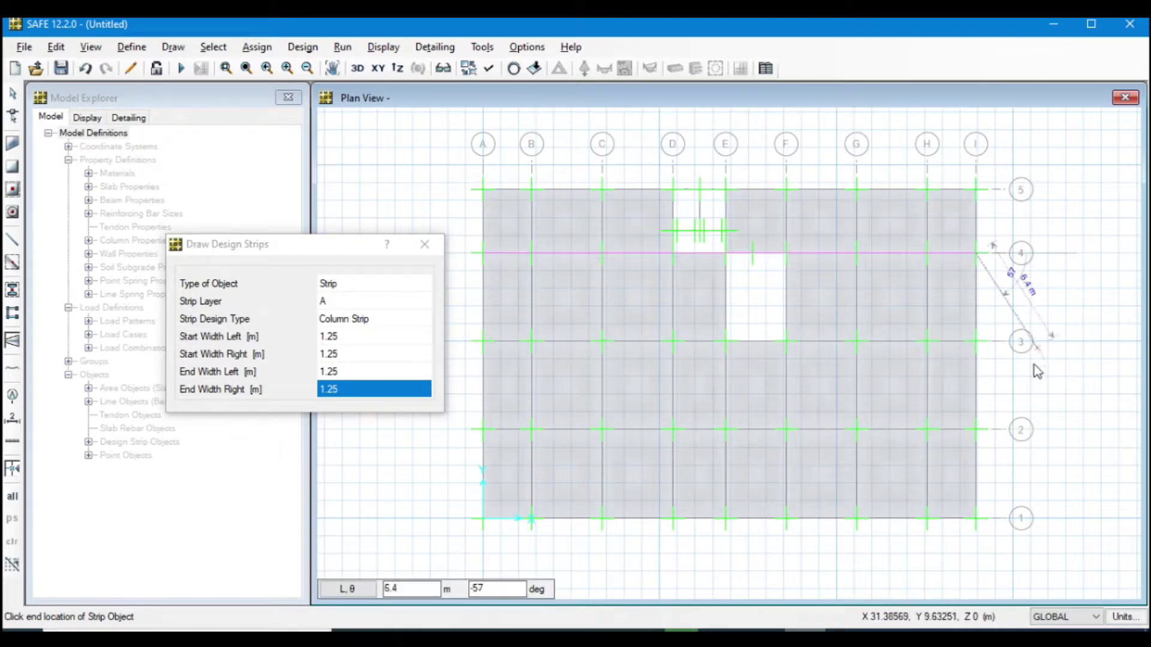
key(Return)
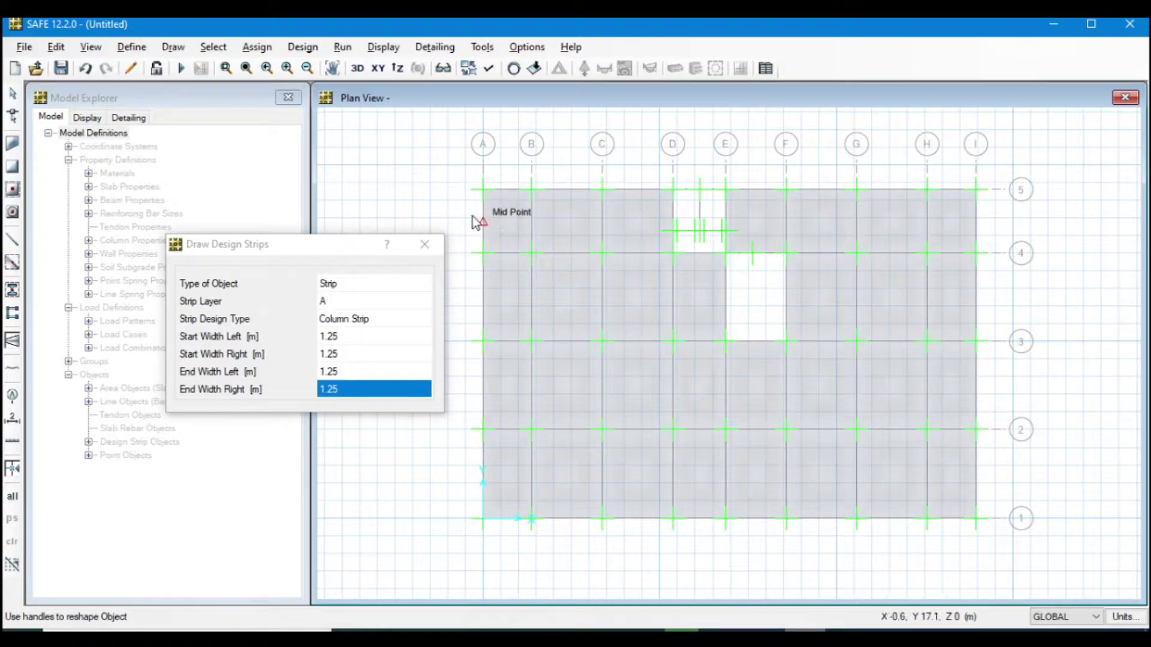
Set all four start and end widths of the layer A column strip to 0.9 m
click(363, 337)
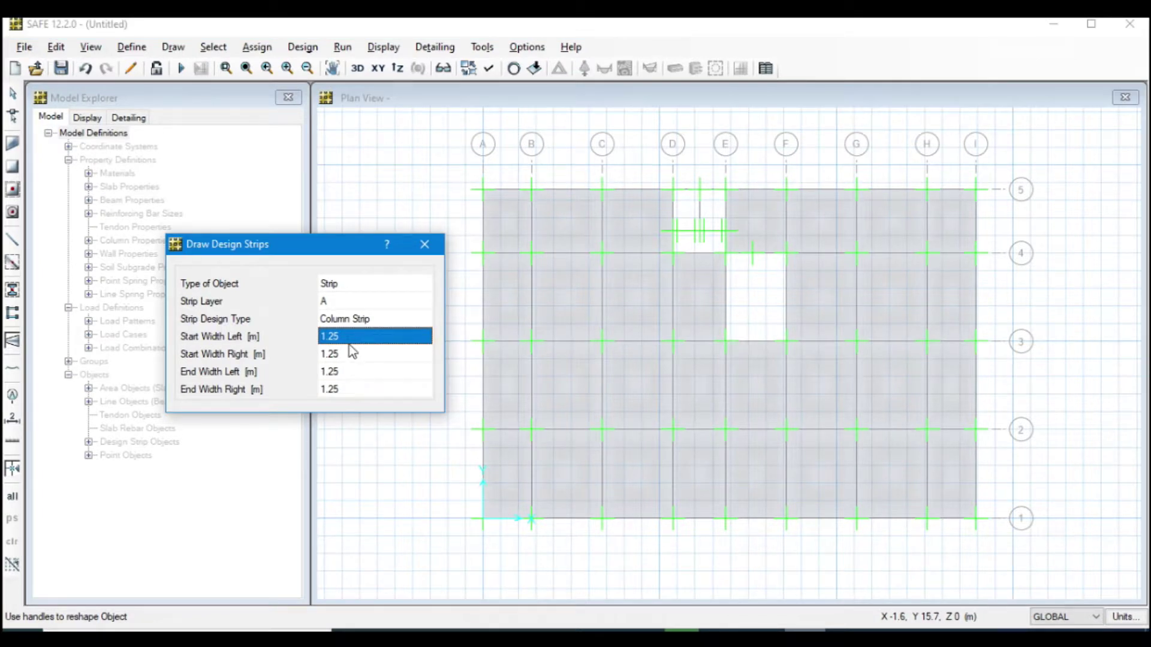
text(0.9)
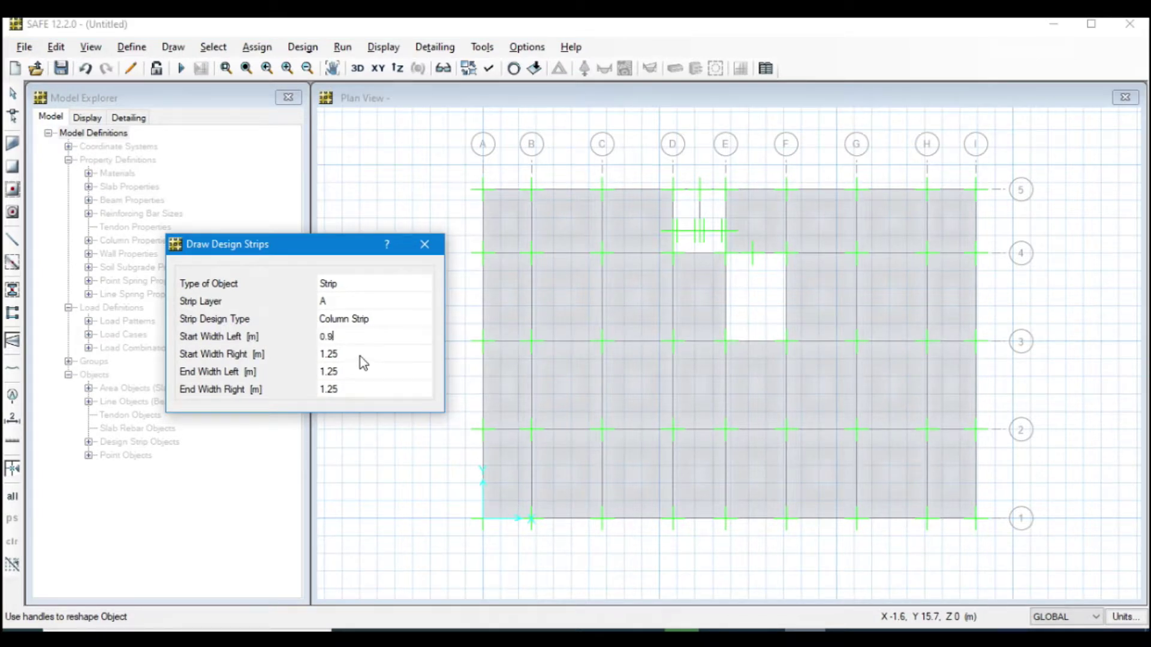
click(360, 358)
text(0.9)
key(Tab)
text(0)
key(Tab)
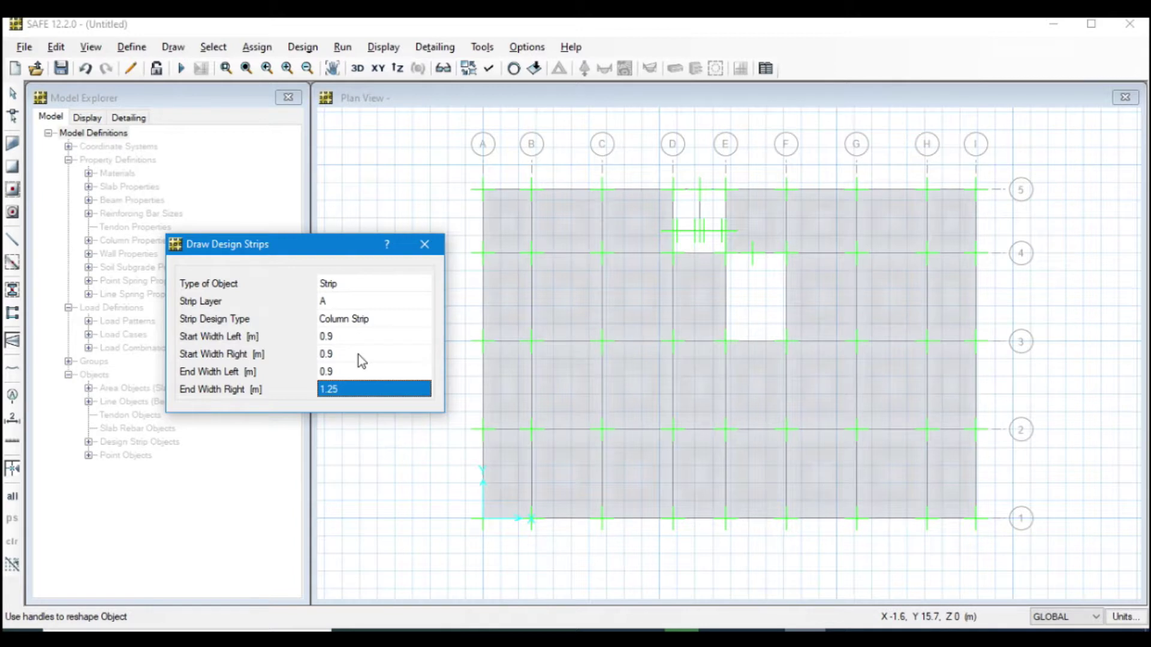
text(0.9)
key(Return)
Draw a 0.9 m half-width column strip along grid line 5 from grid A to grid I
click(483, 190)
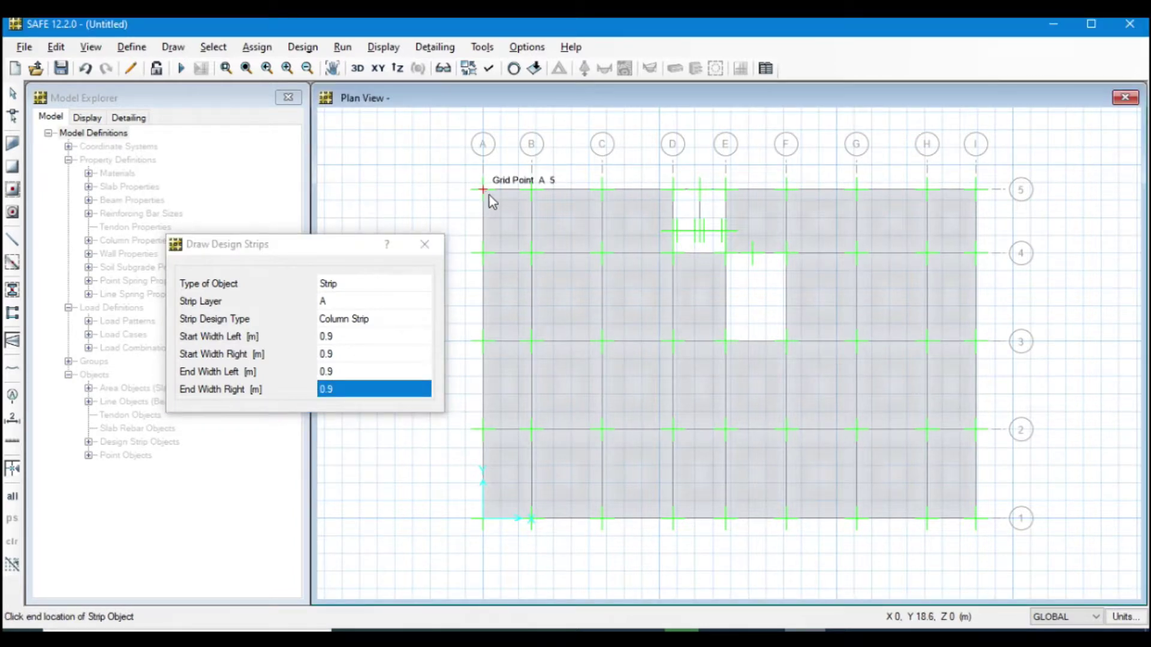
click(987, 197)
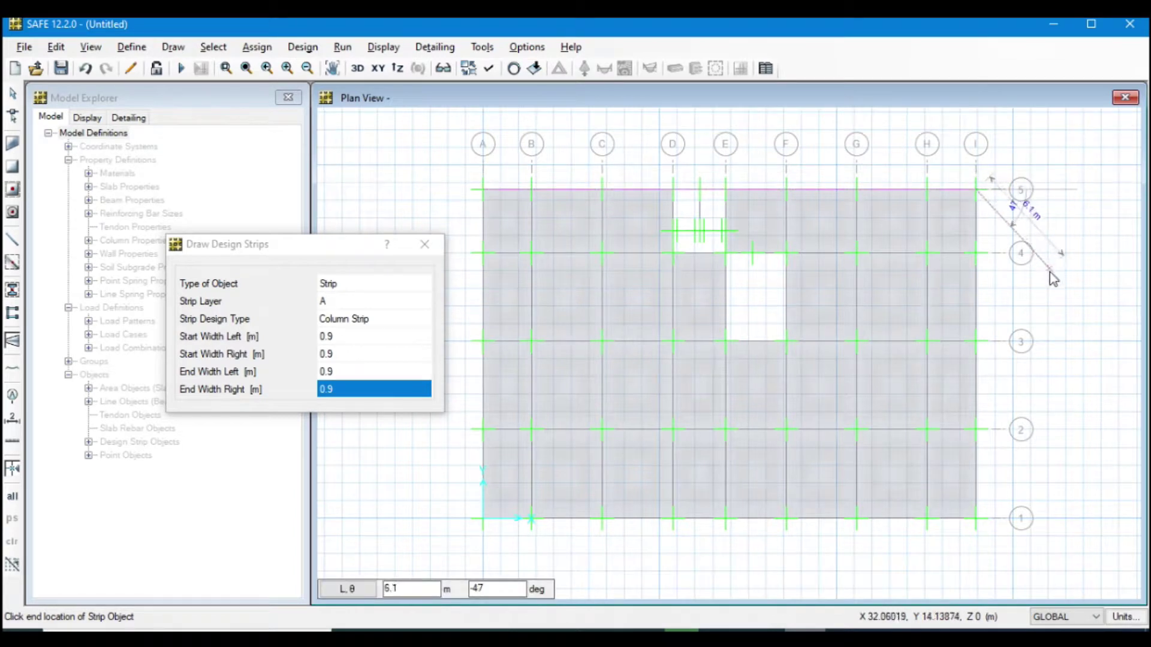
key(Return)
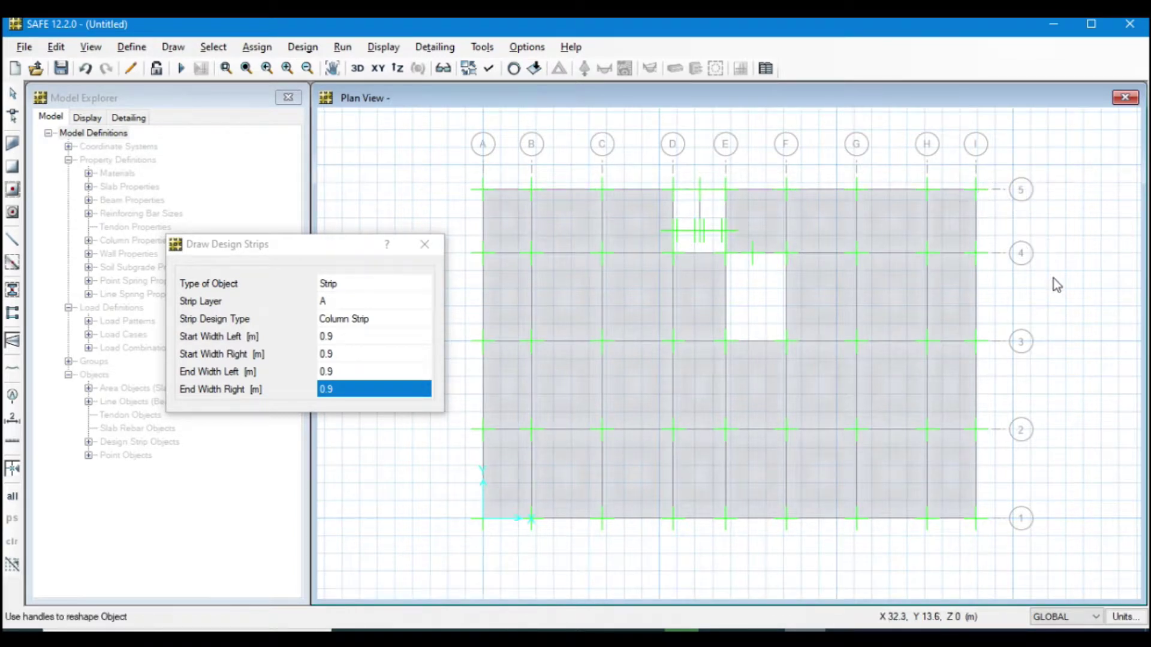
Switch the strip layer to B and draw column strips along grid lines A and I, from grid 5 to grid 1
click(422, 307)
click(425, 304)
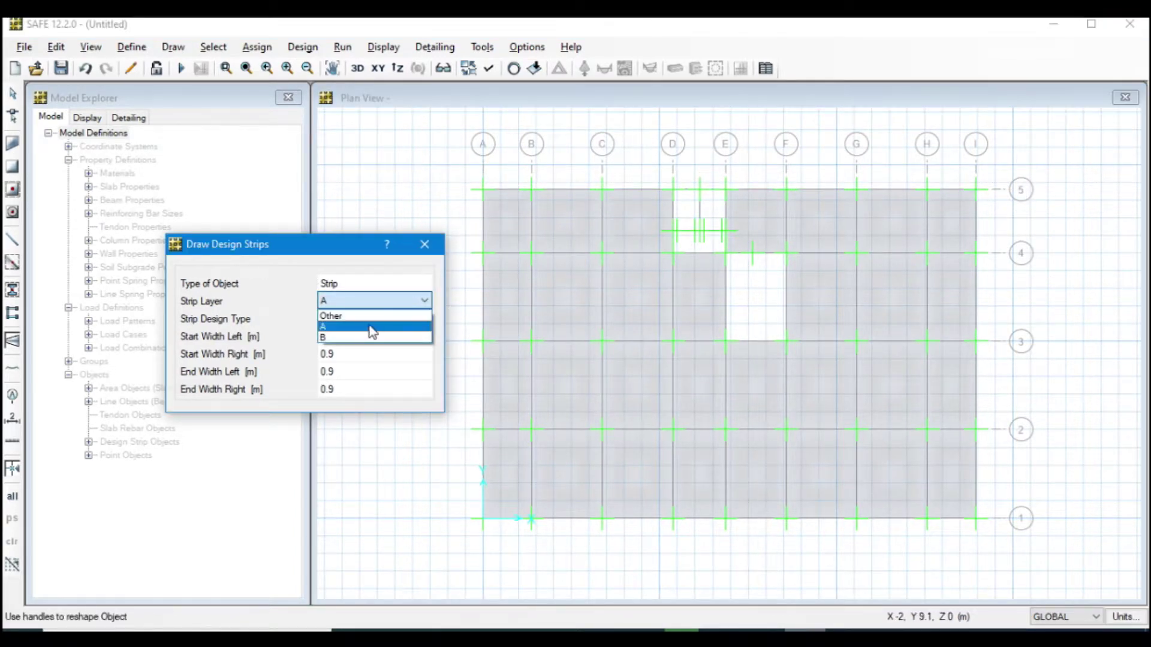
click(341, 338)
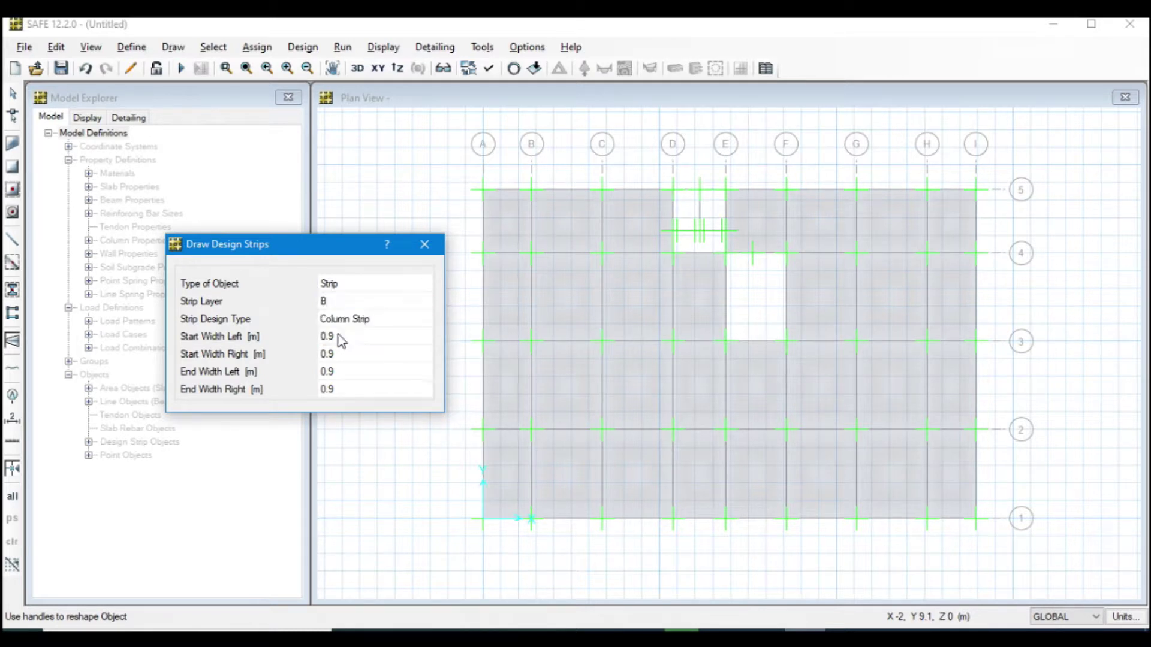
click(486, 195)
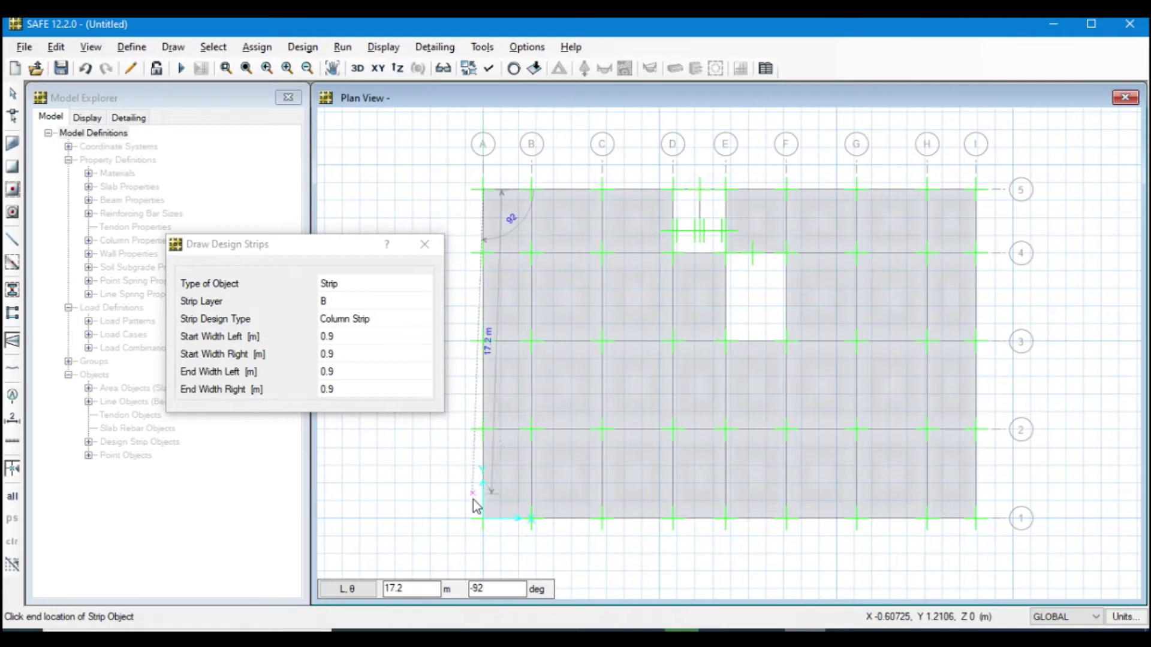
click(485, 522)
key(Return)
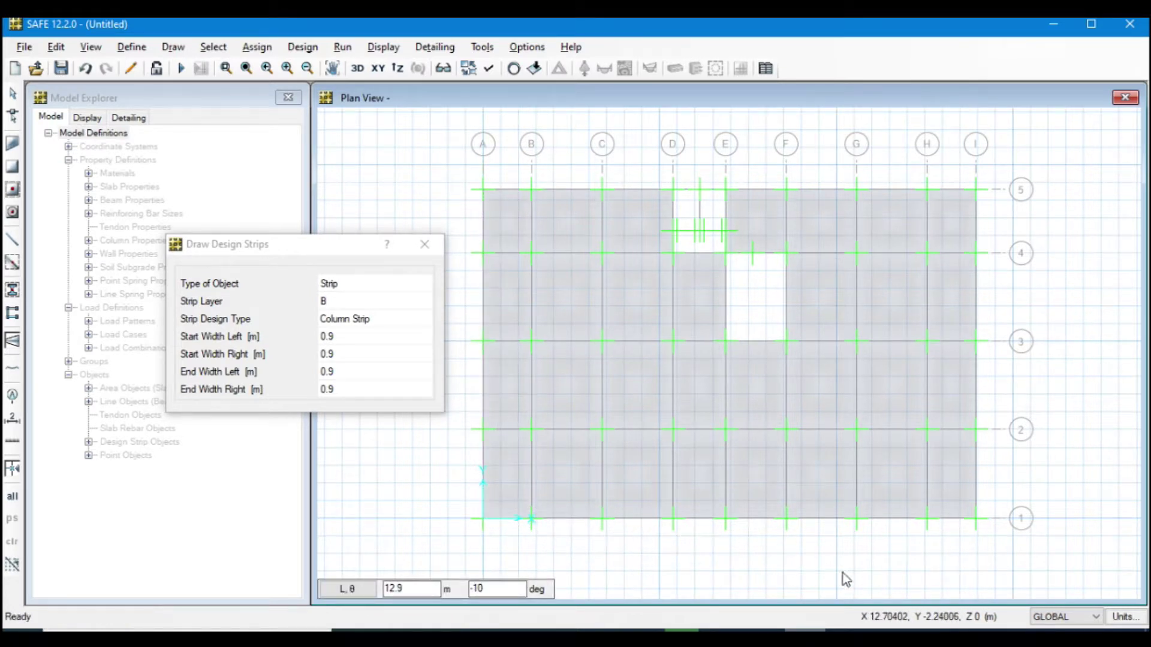
click(981, 191)
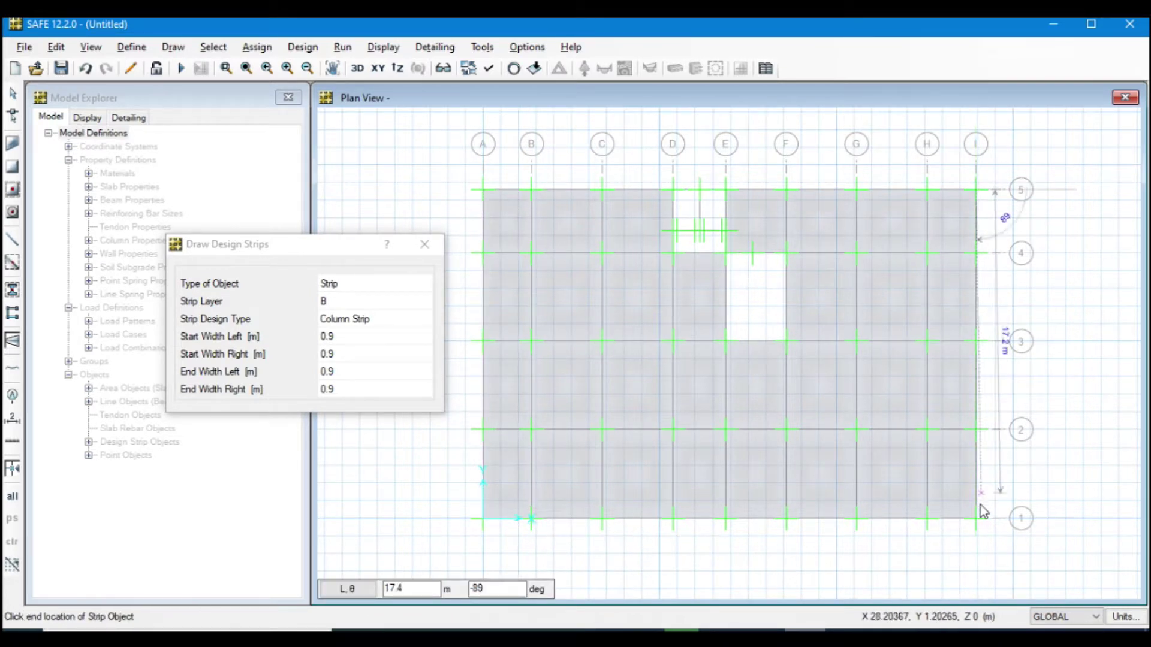
click(998, 508)
key(Return)
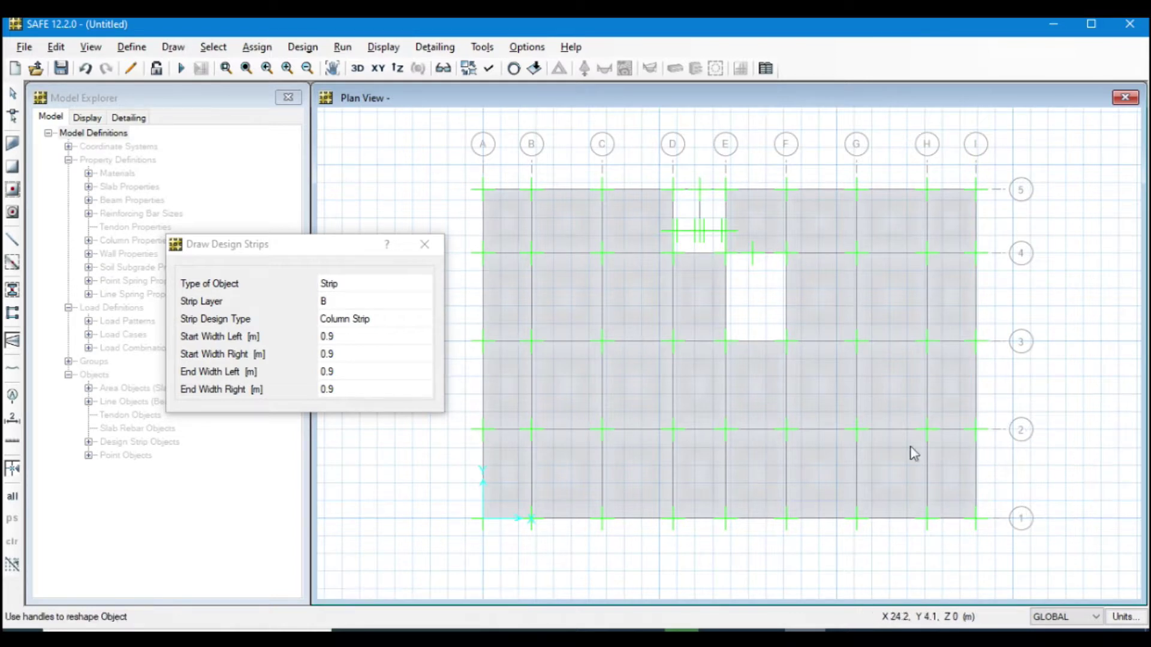
Set all four start and end widths of the layer B column strip to 1 m
click(361, 342)
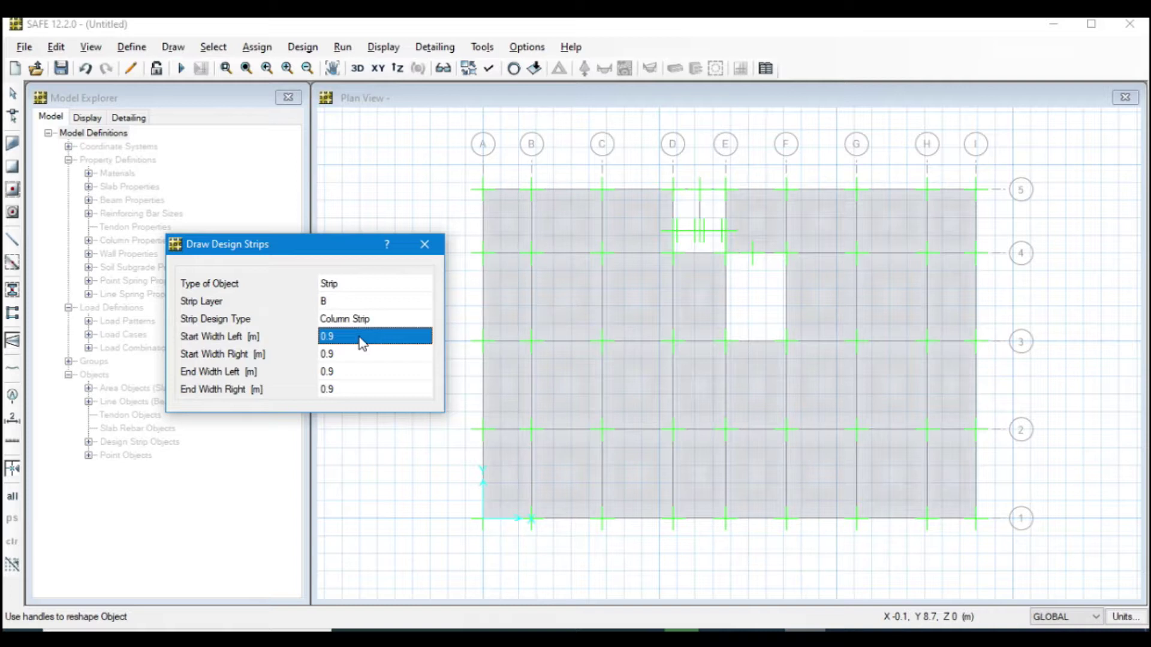
text(1)
key(Tab)
text(1)
key(Tab)
text(1)
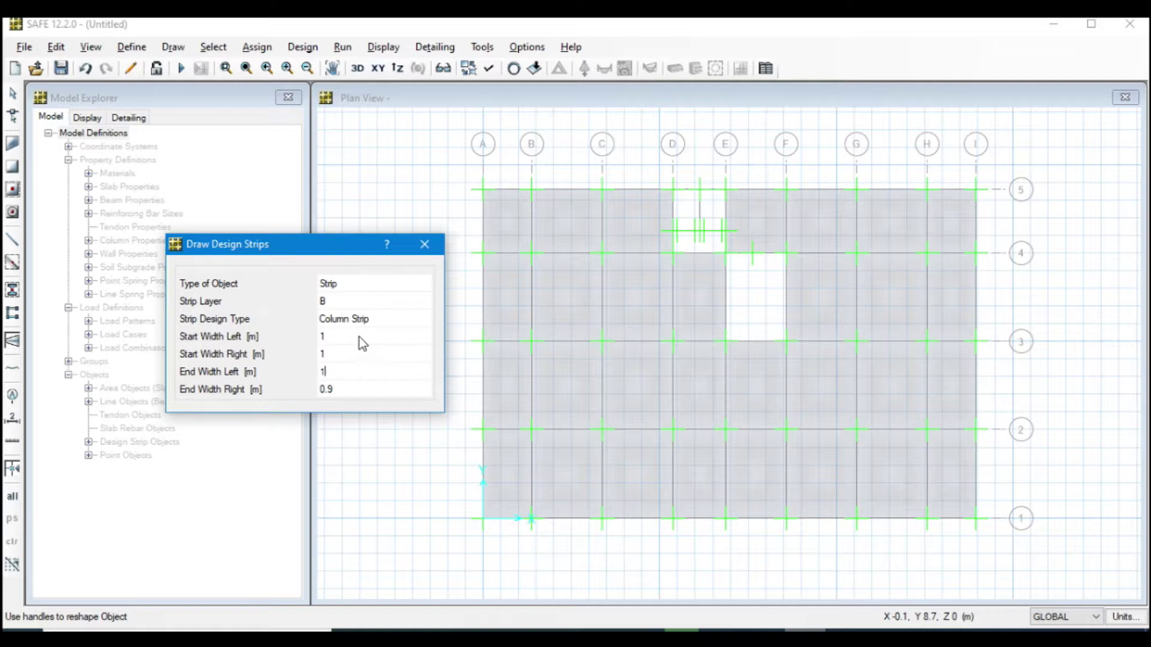
key(Tab)
text(1)
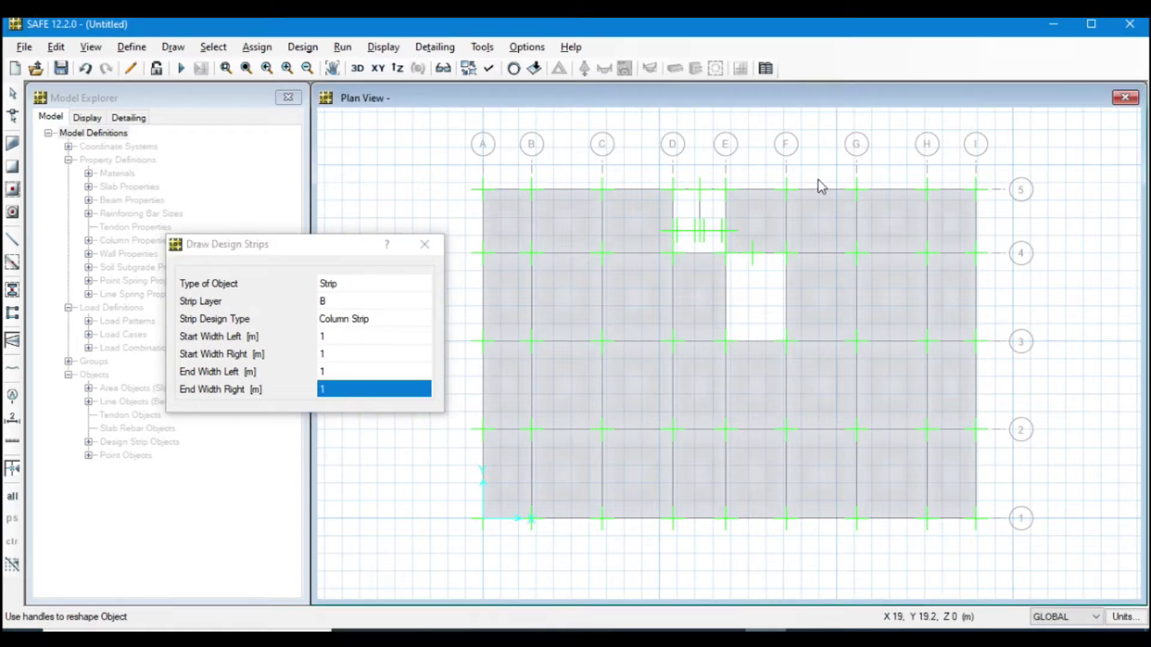
Draw layer B column strips along grid lines H, G and F, spanning between grids 1 and 5
click(928, 190)
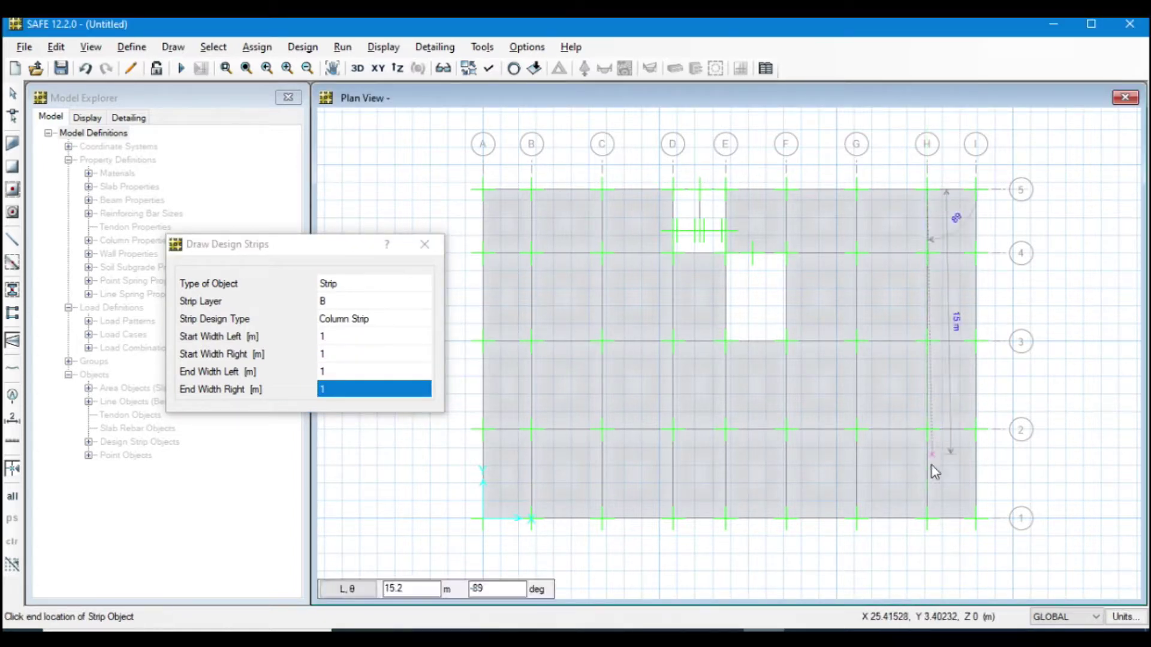
click(928, 519)
key(Return)
click(855, 519)
key(Return)
click(786, 189)
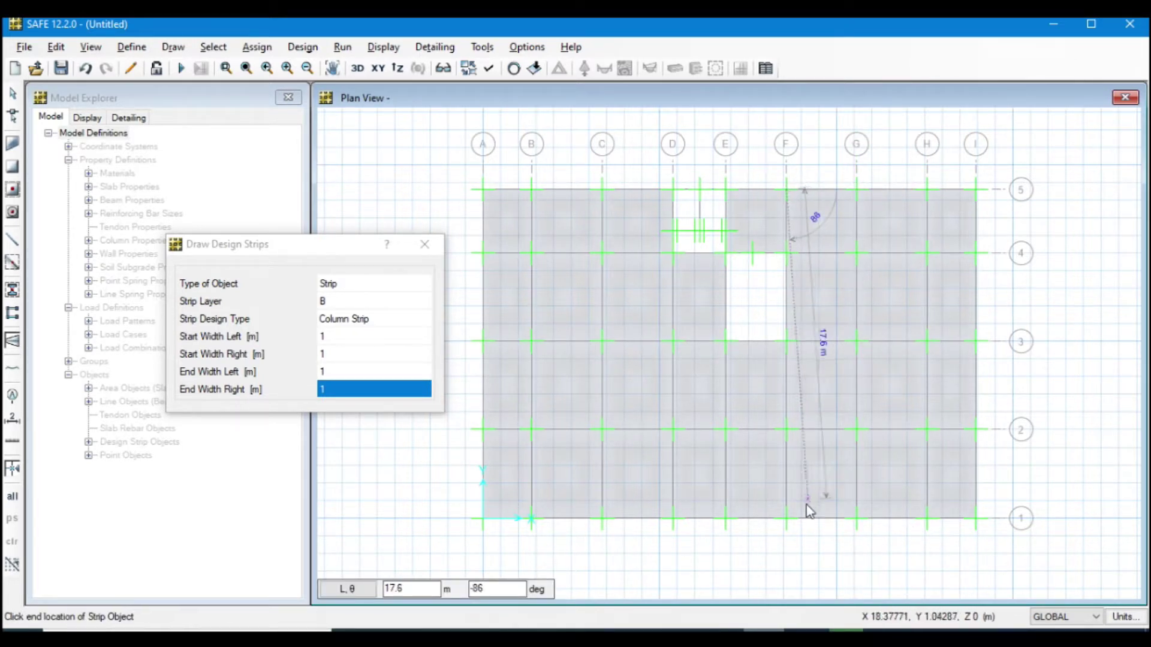
click(787, 519)
key(Return)
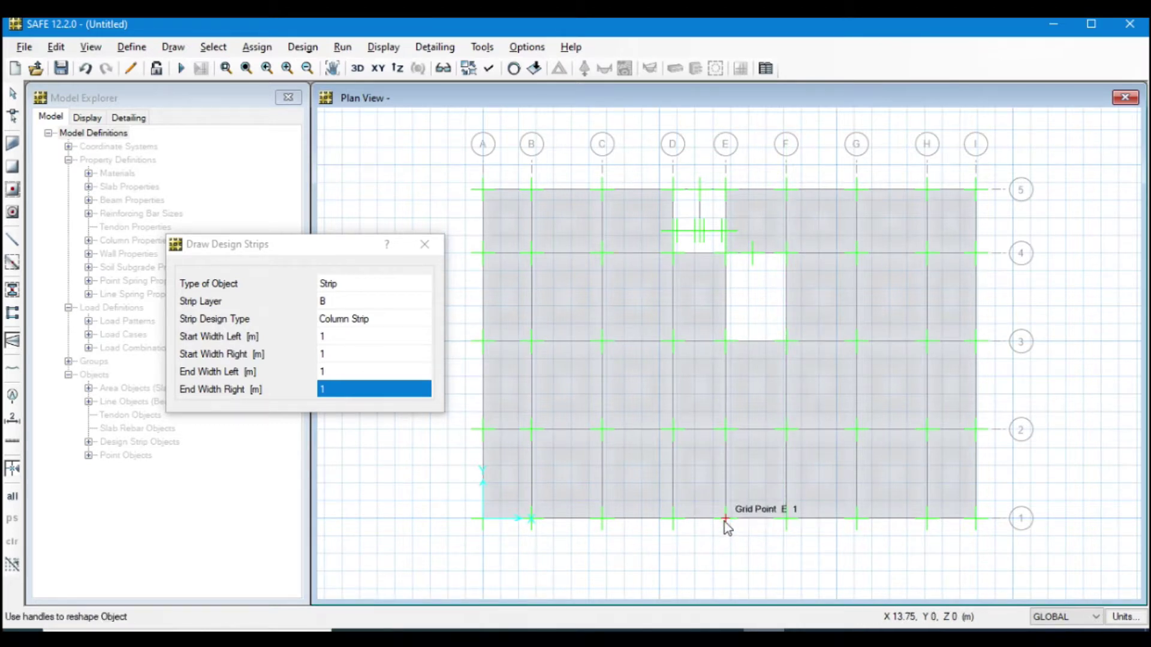
Draw layer B column strips along grid lines E and D, spanning between grids 1 and 5
click(726, 519)
click(727, 187)
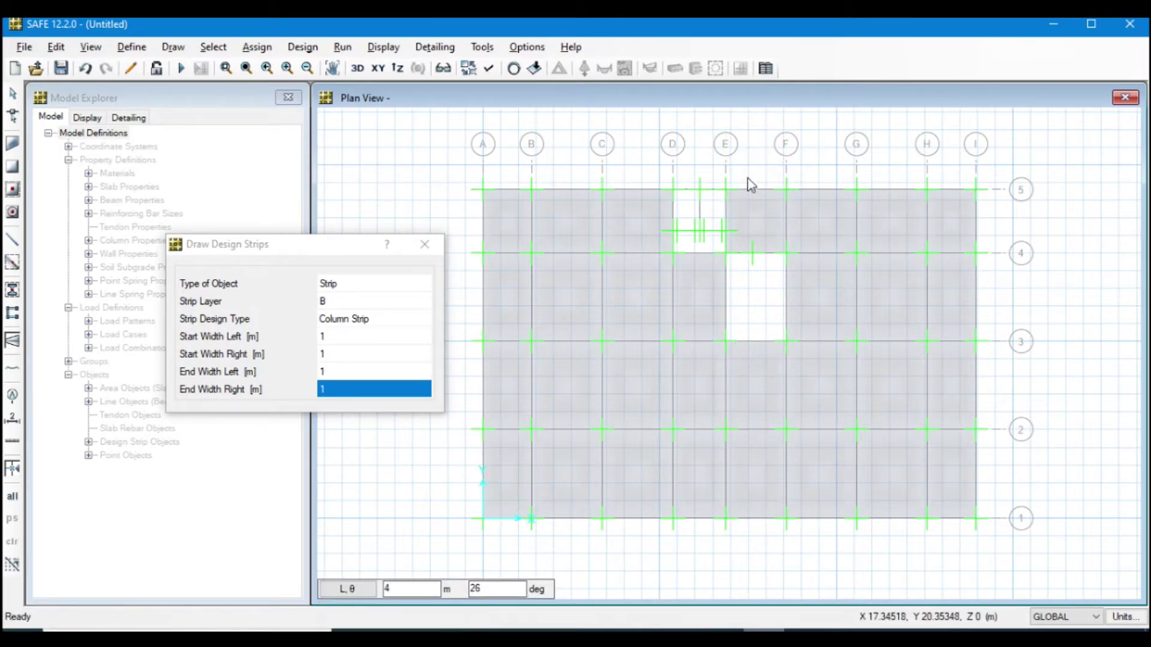
key(Return)
click(672, 189)
click(673, 520)
key(Return)
Draw layer B column strips along grid lines C and B, spanning between grids 1 and 5
click(603, 519)
click(602, 189)
key(Return)
click(531, 190)
click(531, 519)
key(Return)
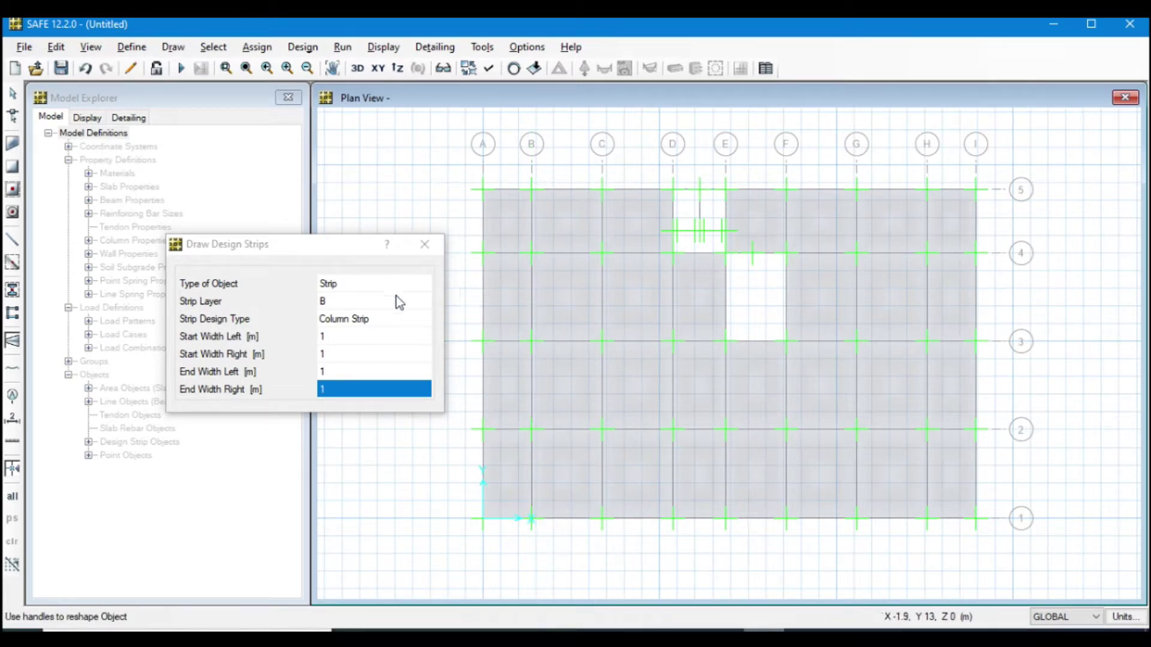
Set the design strip type to Middle Strip and the strip layer to A
click(371, 323)
click(419, 318)
click(378, 348)
click(369, 301)
click(371, 301)
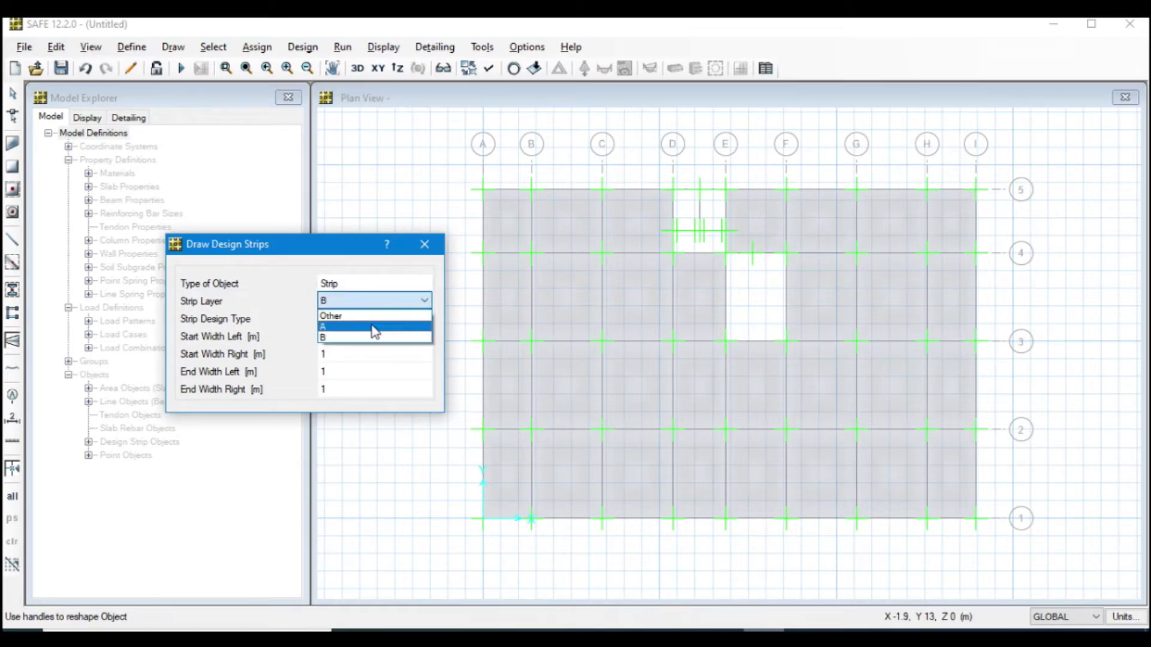
click(364, 328)
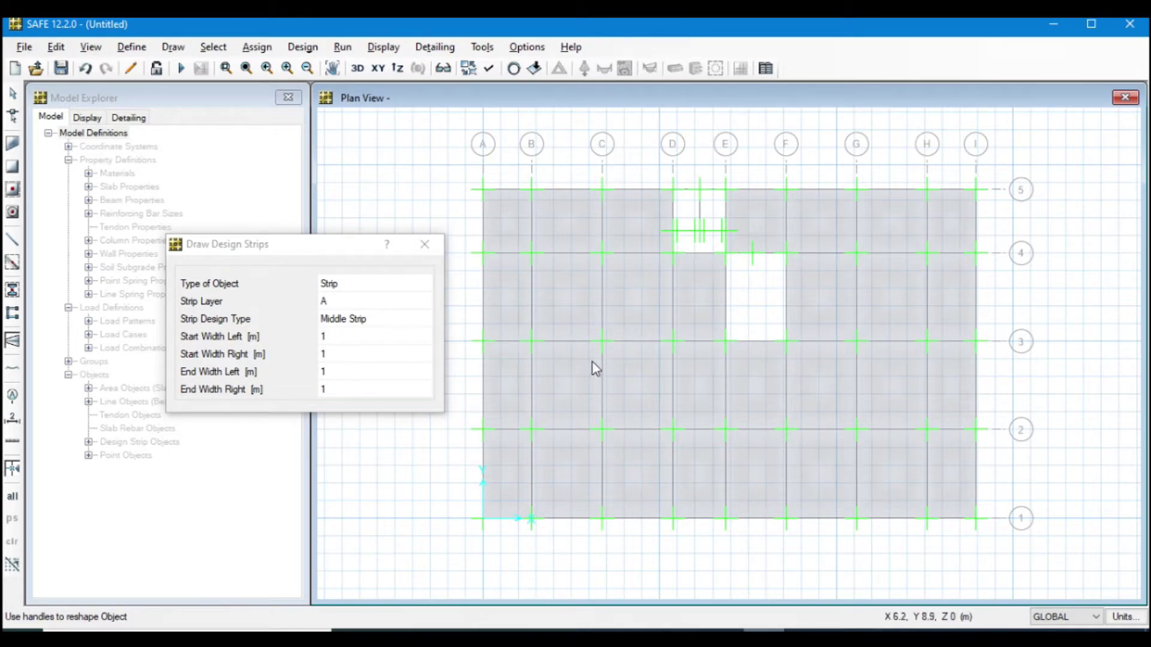
Set all four start and end widths of the layer A middle strip to 1.25 m
click(338, 337)
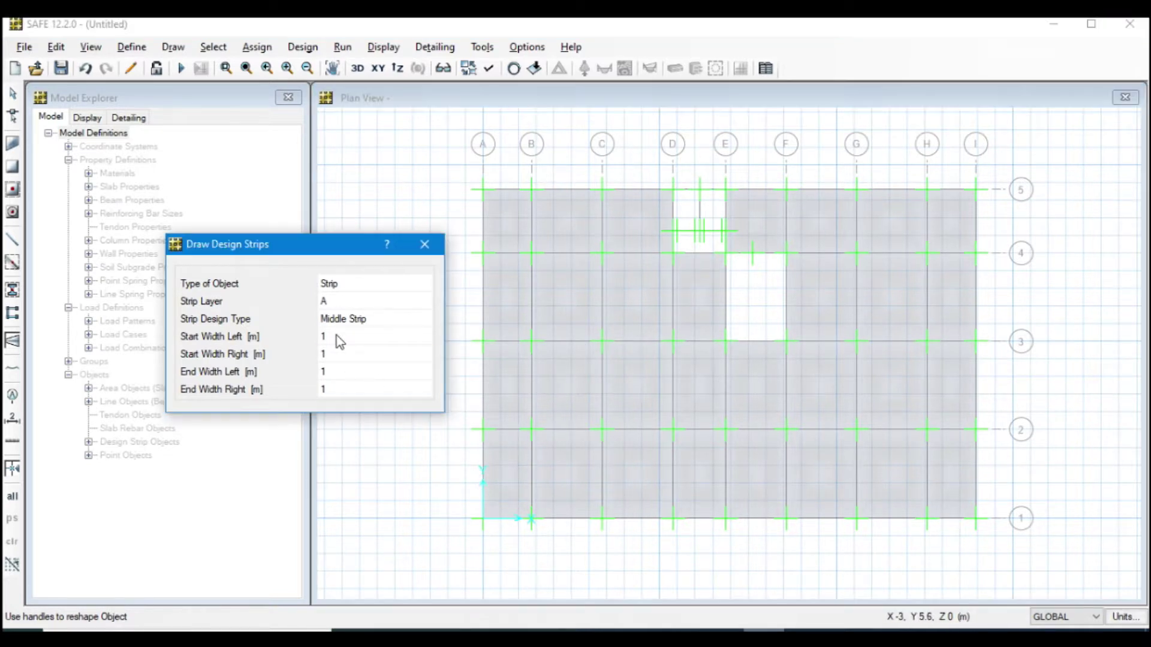
click(337, 337)
text(.2)
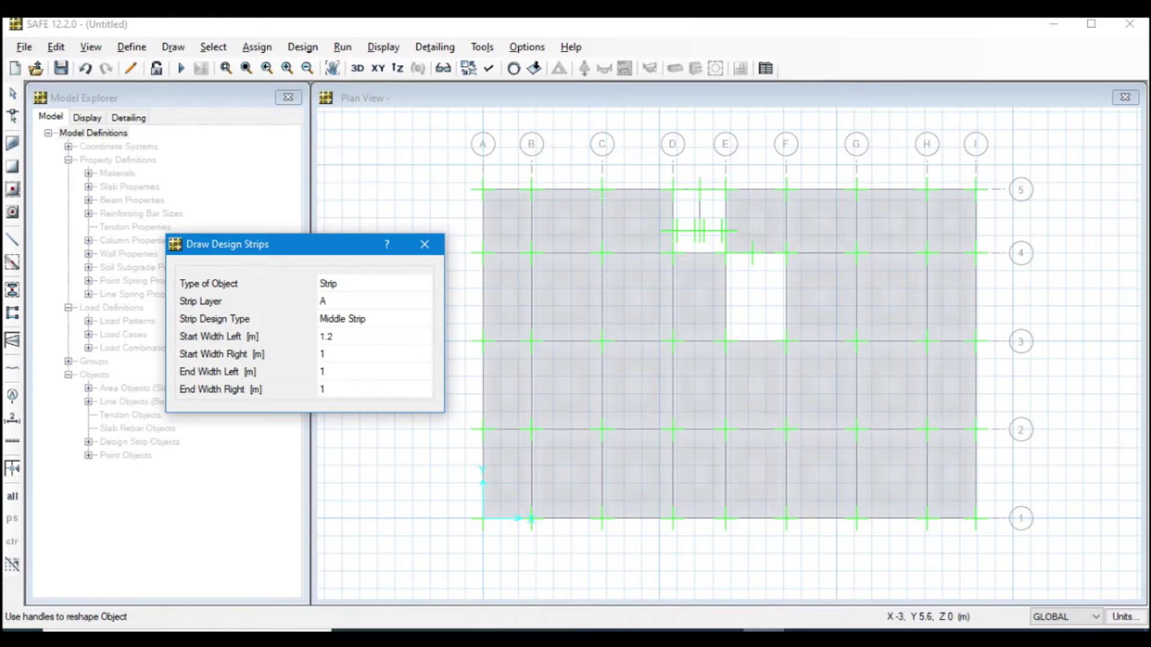
text(5)
key(Return)
text(1.25)
key(Return)
text(1.25)
key(Return)
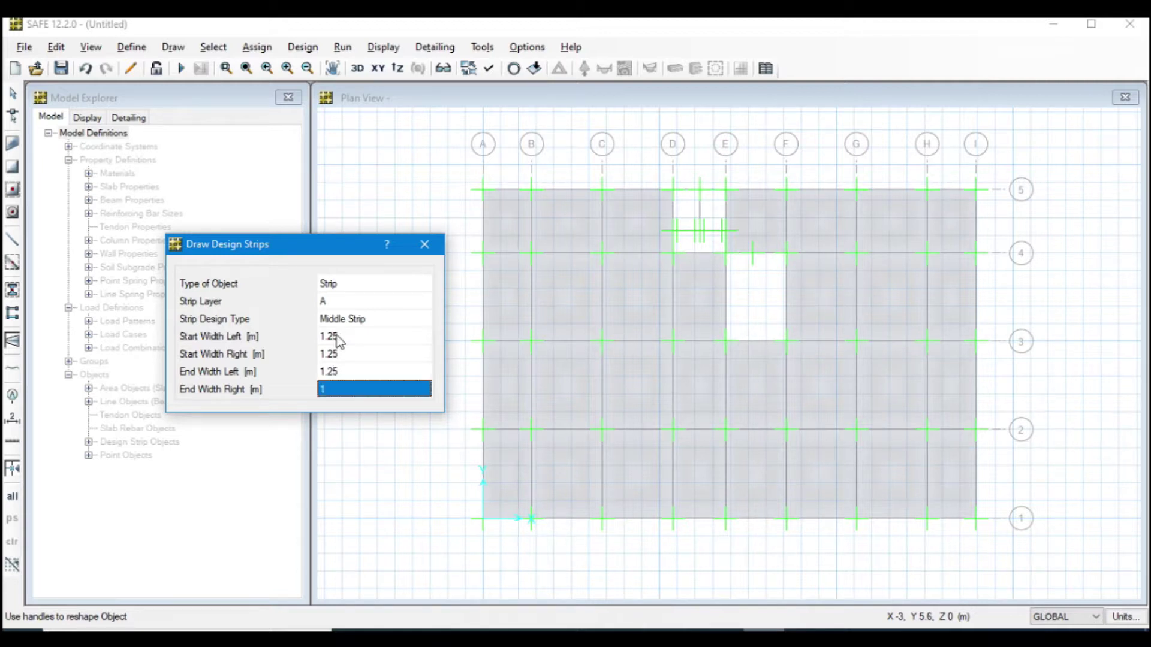
text(1.25)
key(Return)
Draw layer A middle strips from grid A to I, midway between grids 1 and 2, 2 and 3, and 3 and 4
click(485, 475)
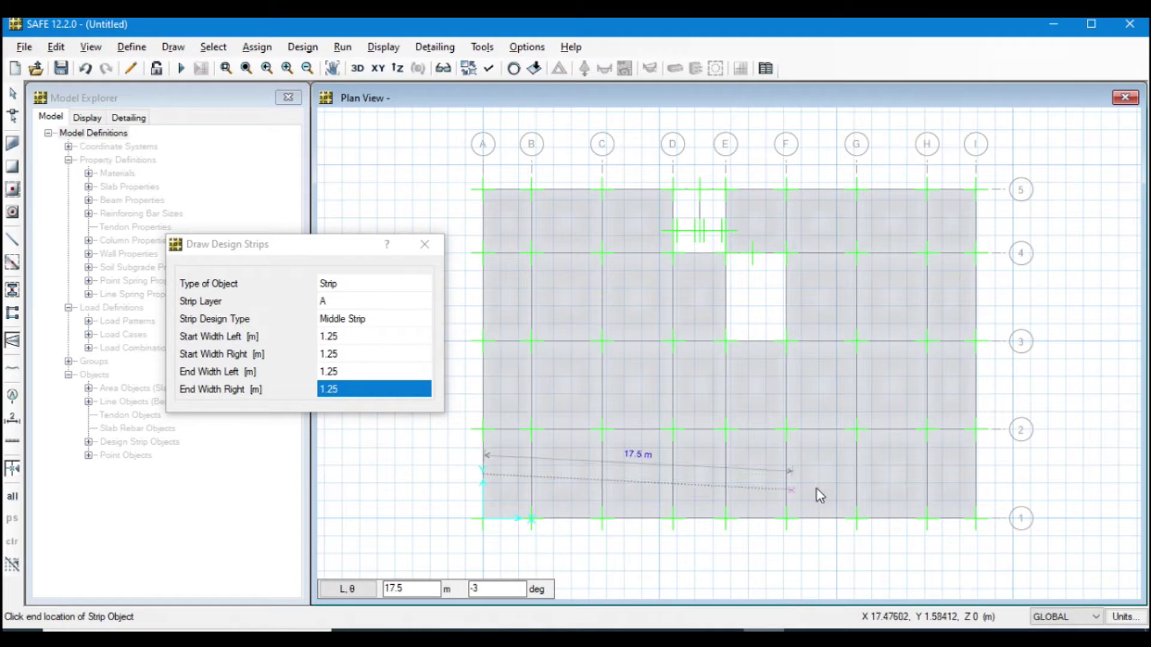
click(1034, 488)
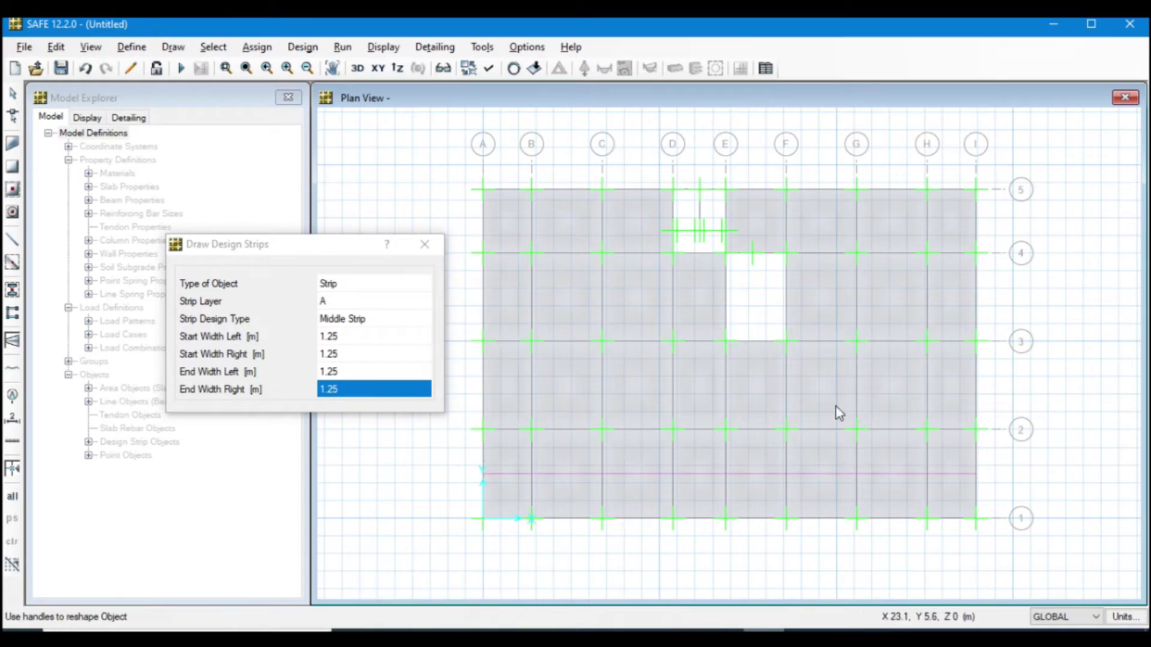
click(487, 384)
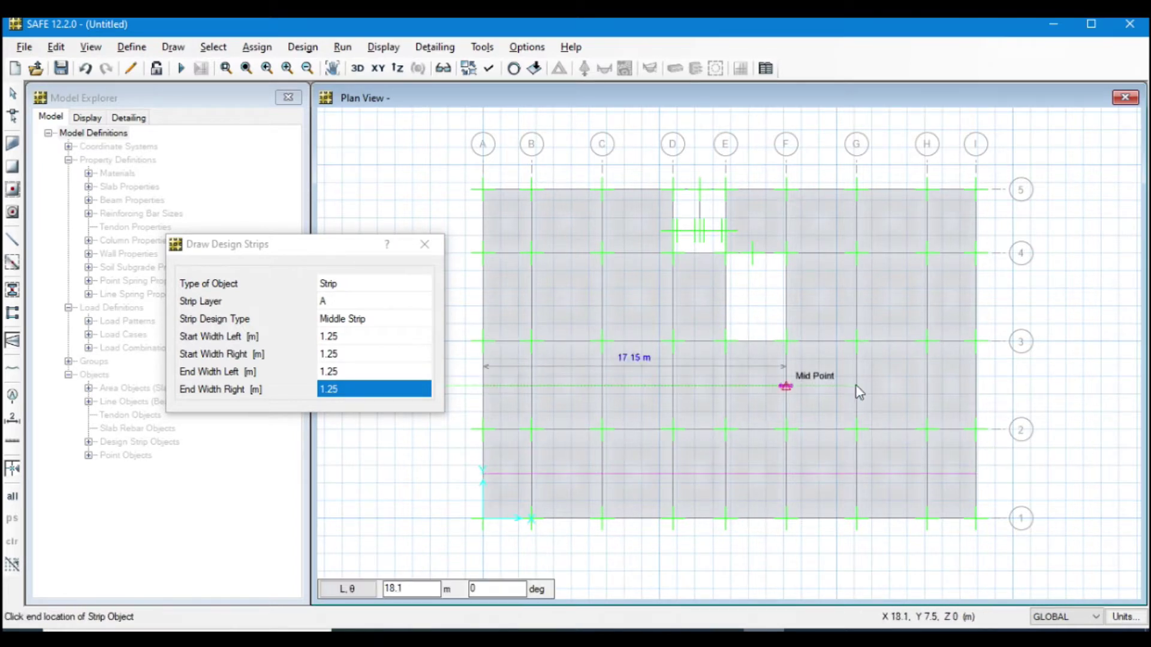
click(976, 385)
key(Escape)
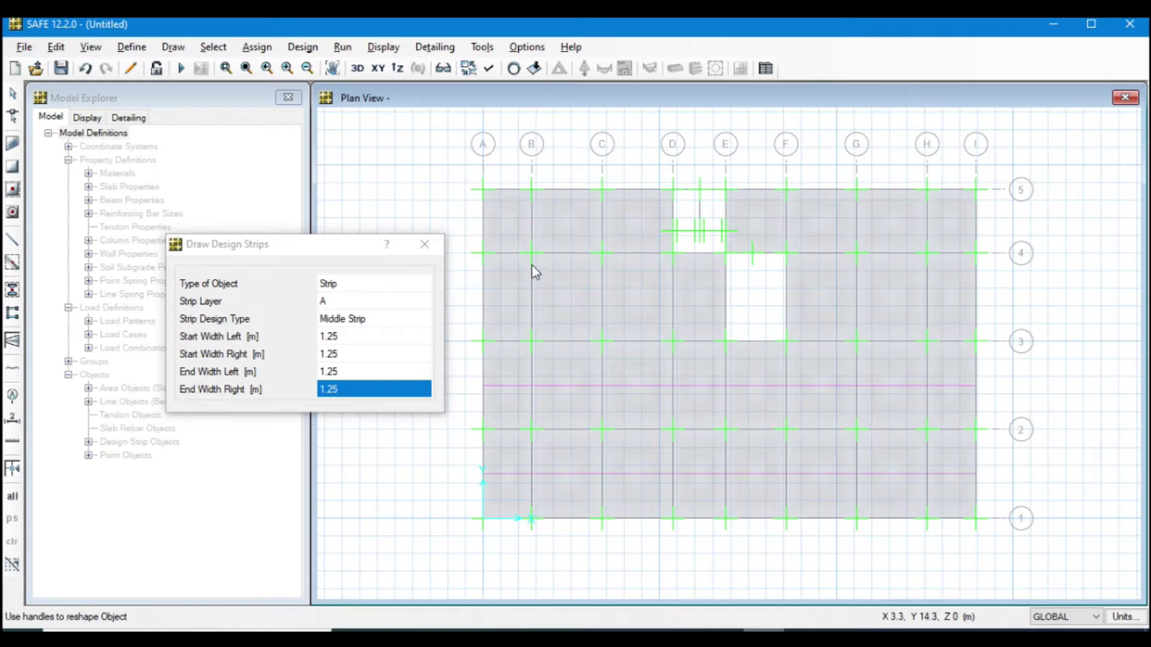
click(486, 299)
click(976, 300)
key(Escape)
Set all four start and end widths of the layer A middle strip to 0.9 m
click(357, 339)
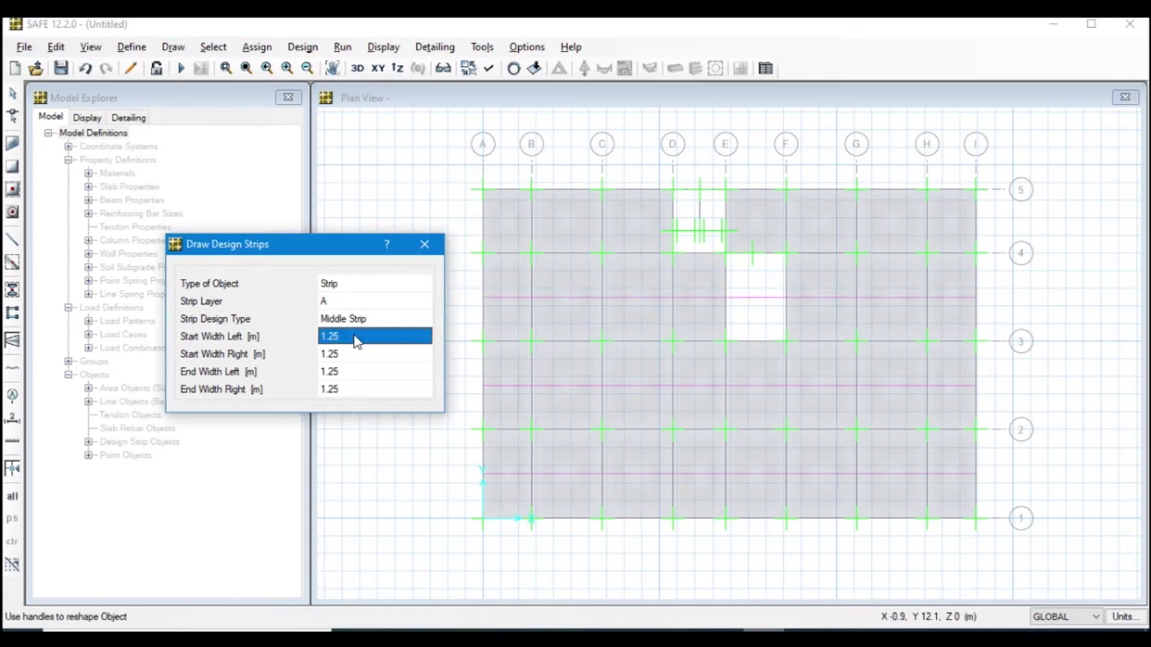
text(0.9)
key(Return)
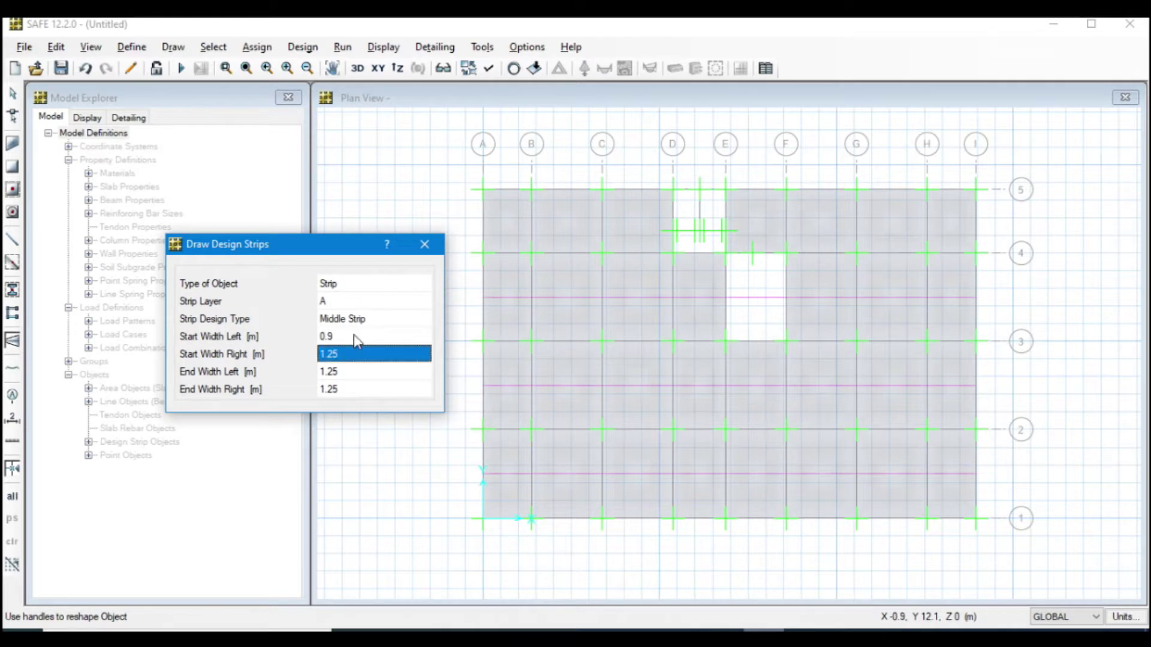
text(0.9)
key(Return)
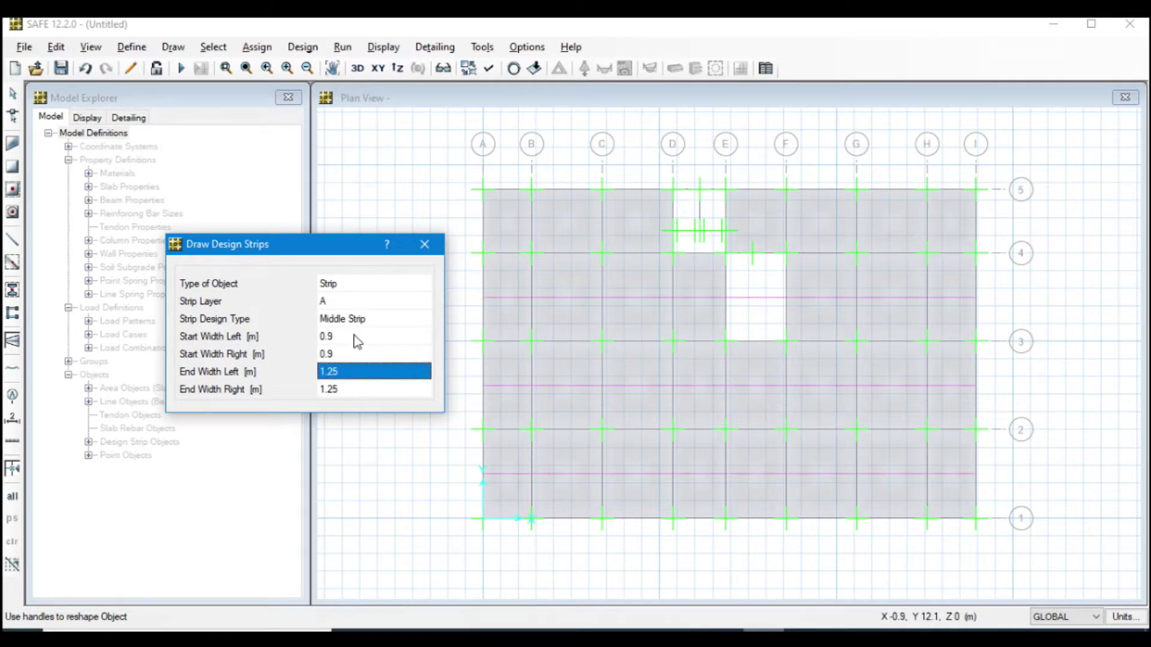
text(0.9)
key(Return)
text(0.9)
key(Return)
Draw a layer A middle strip along grid line 5, spanning from grid A to grid I
click(483, 191)
click(975, 192)
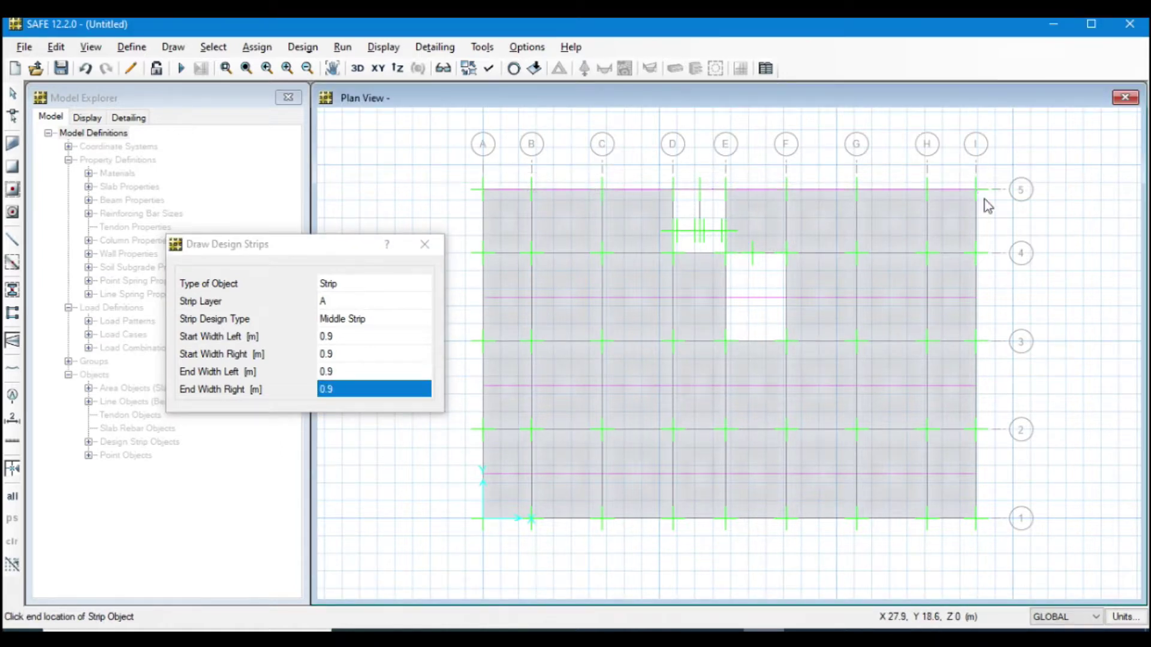
key(Return)
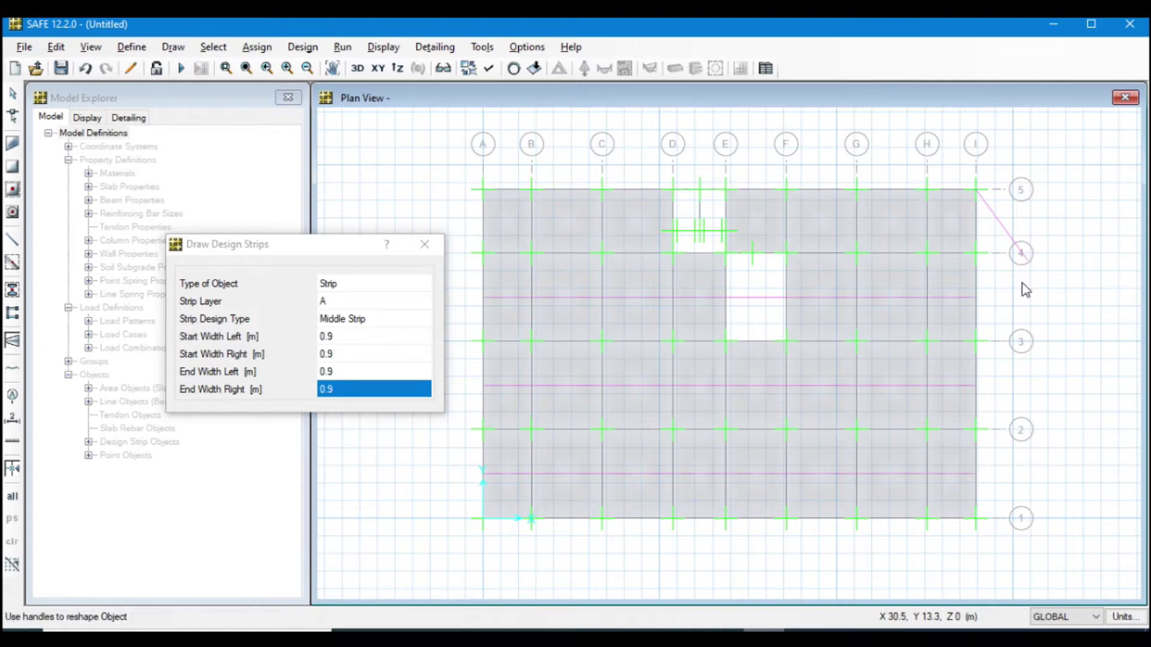
right_click(996, 216)
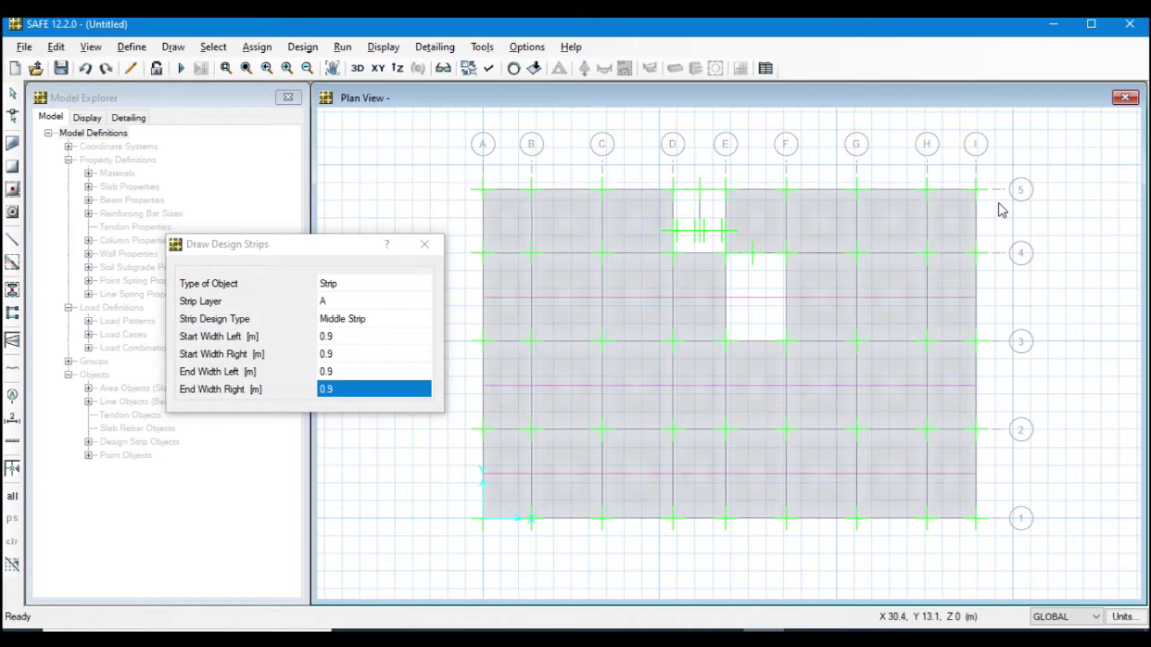
click(479, 192)
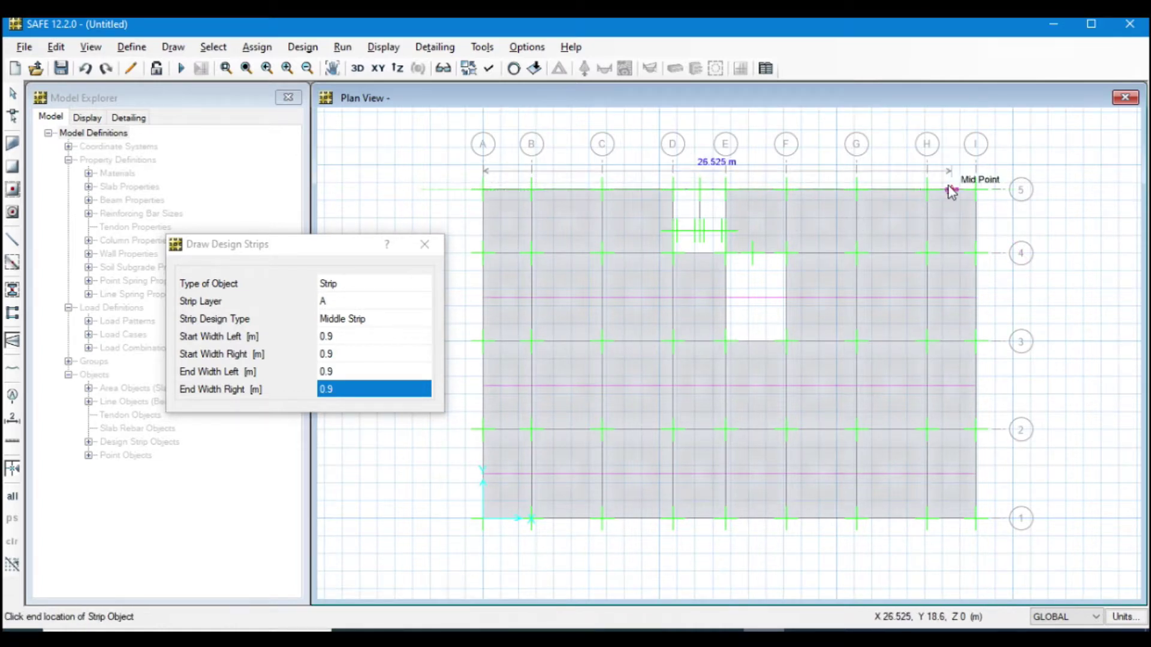
click(977, 189)
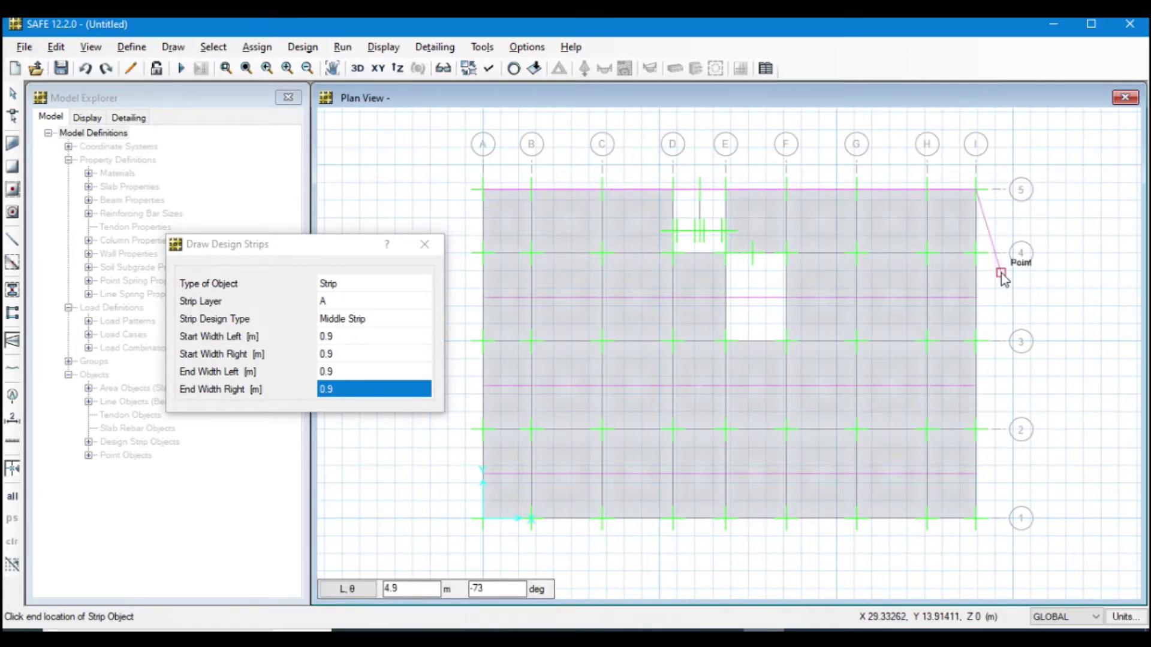
key(Return)
click(976, 190)
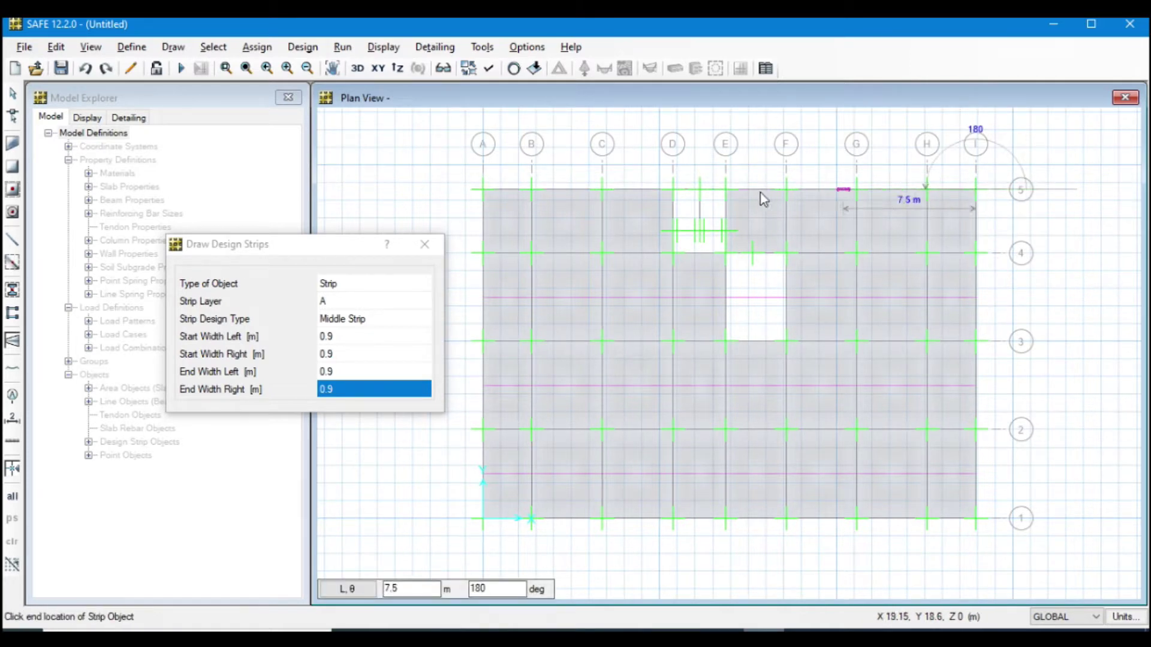
key(Escape)
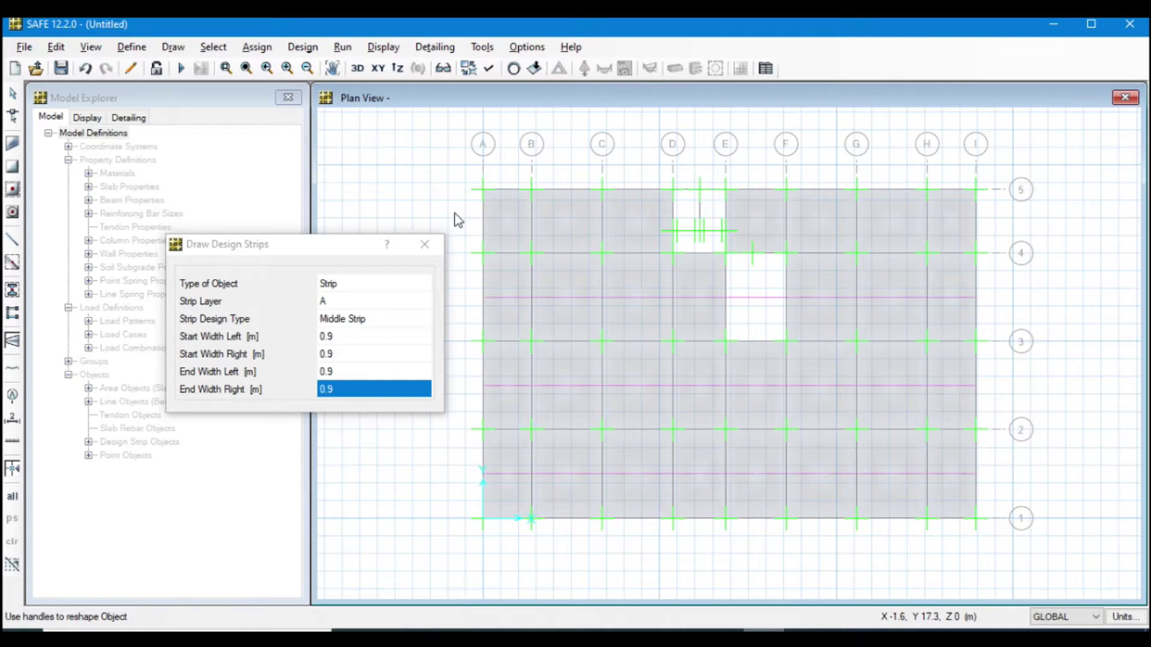
Switch the strip layer to B and draw middle strips along grid lines A and I, spanning between grids 5 and 1
click(362, 304)
click(420, 299)
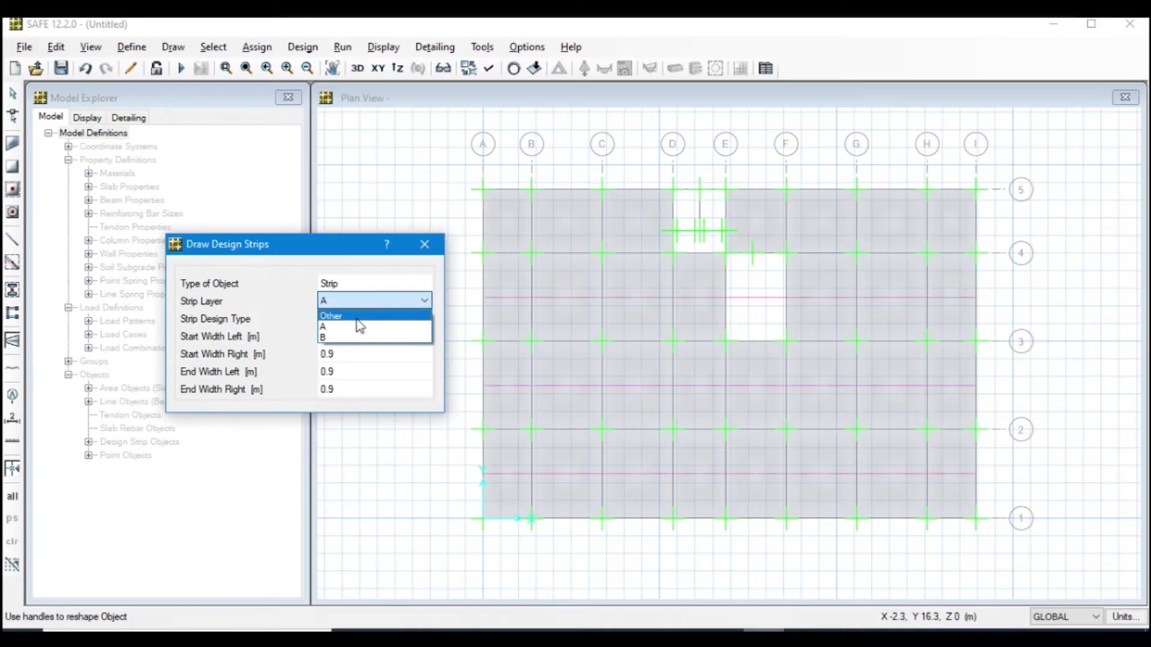
click(334, 339)
click(349, 337)
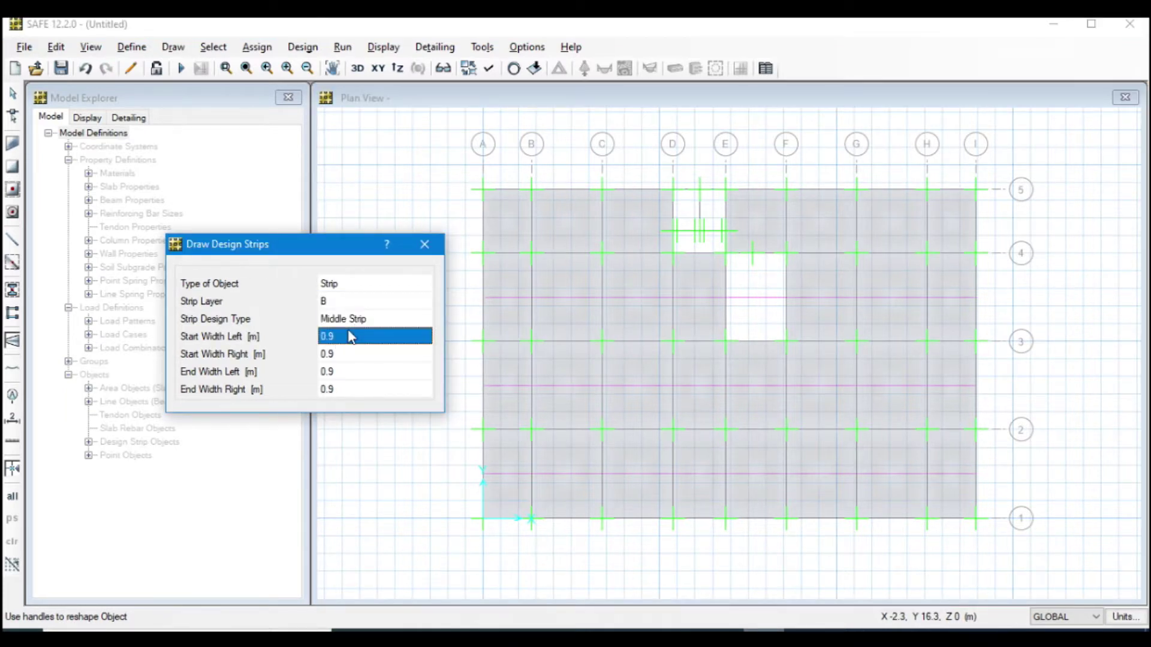
click(483, 189)
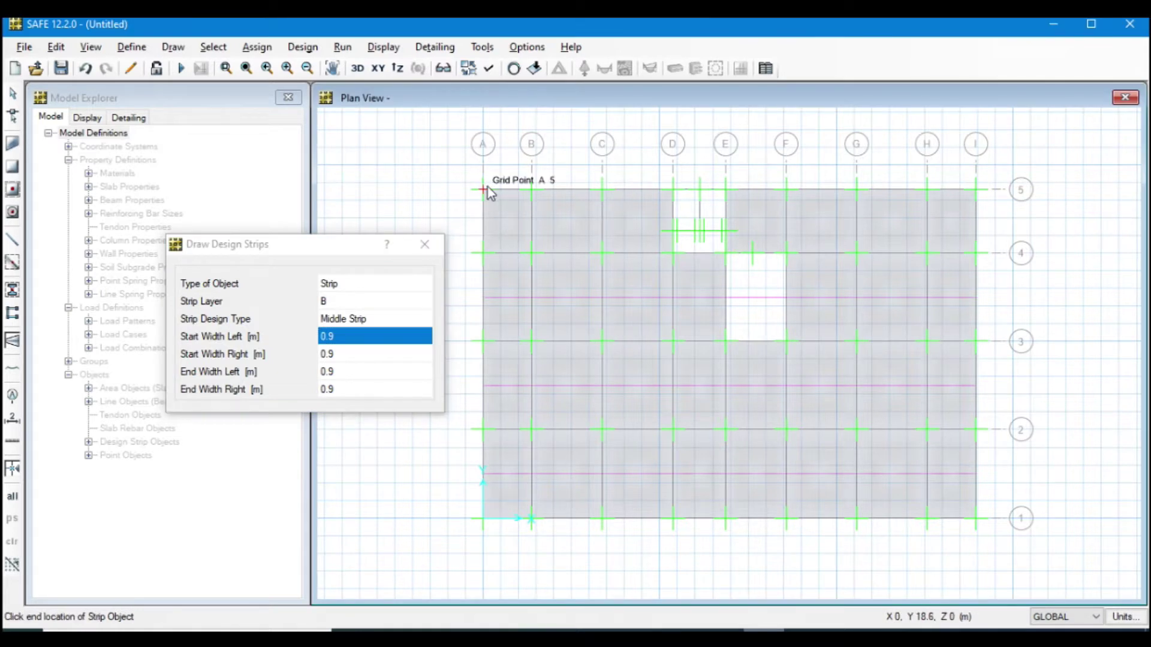
click(483, 518)
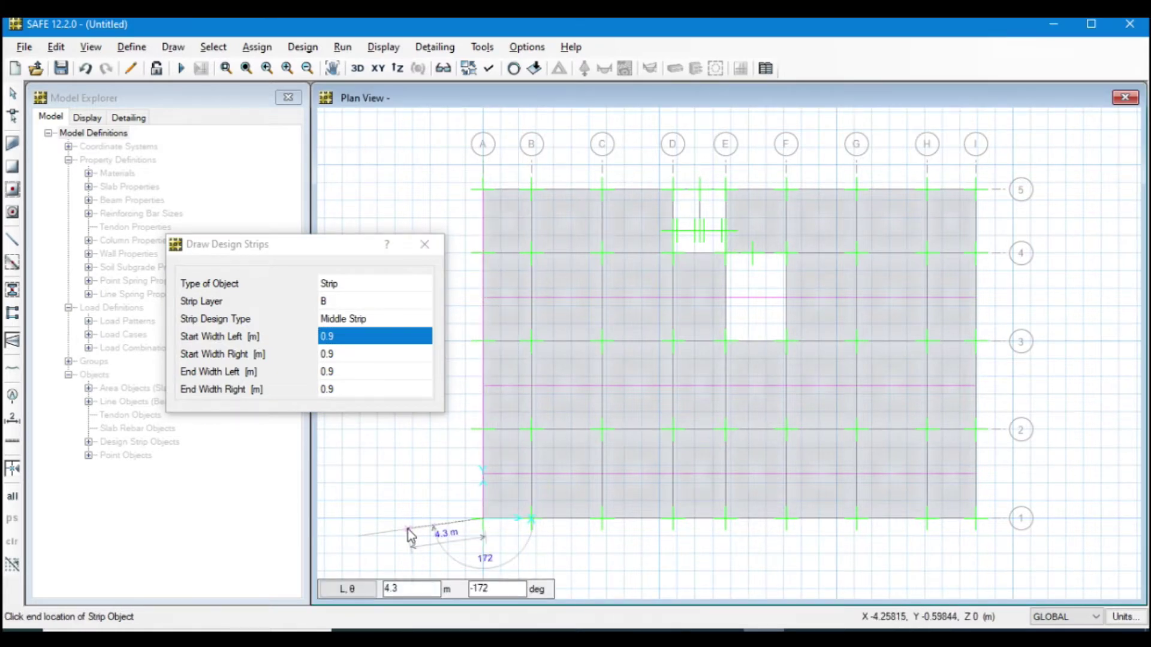
key(Escape)
click(975, 191)
click(971, 519)
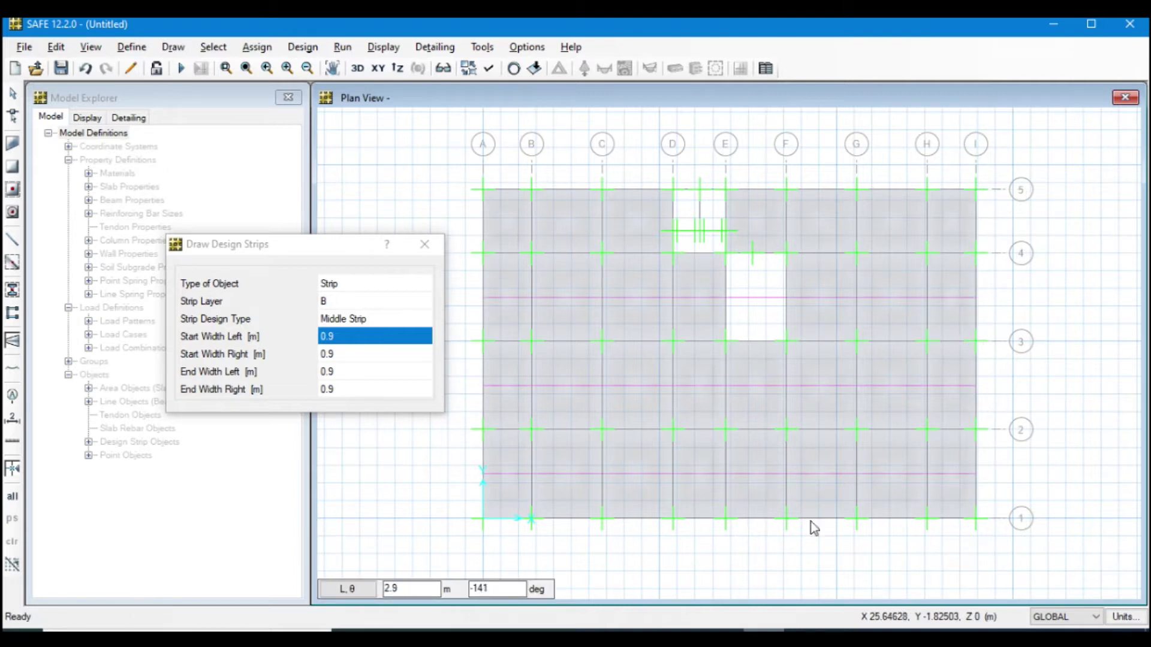
key(Escape)
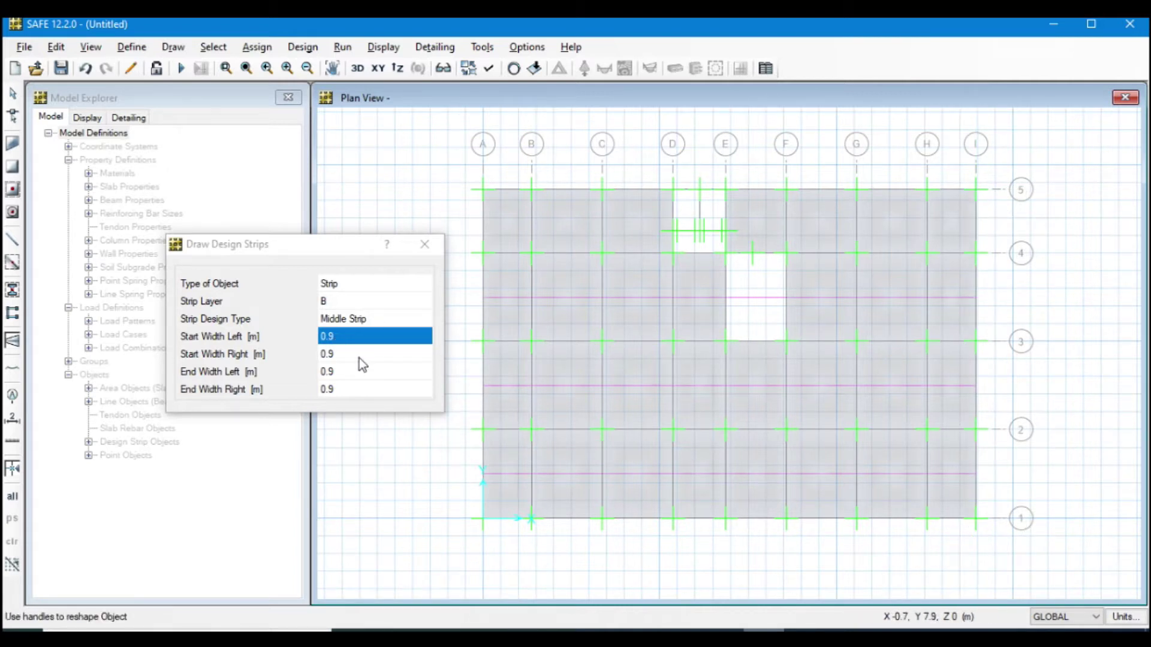
Set all four start and end widths of the layer B middle strip to 1 m
click(359, 338)
text(1)
key(Tab)
text(1)
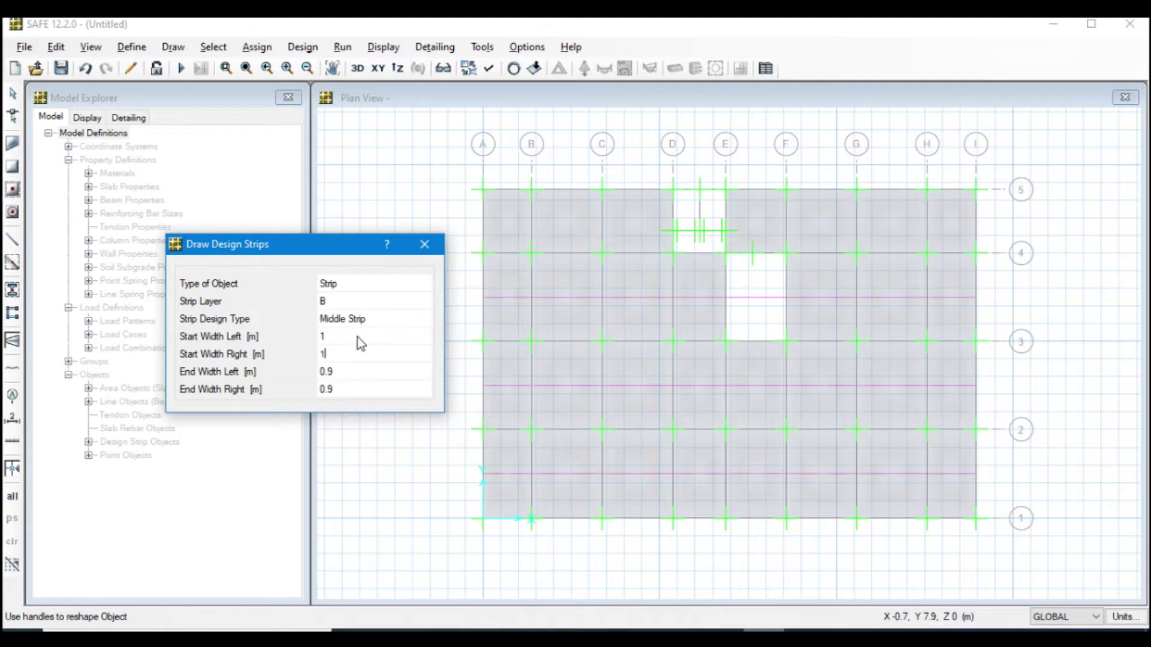
key(Tab)
text(1)
key(Tab)
text(1)
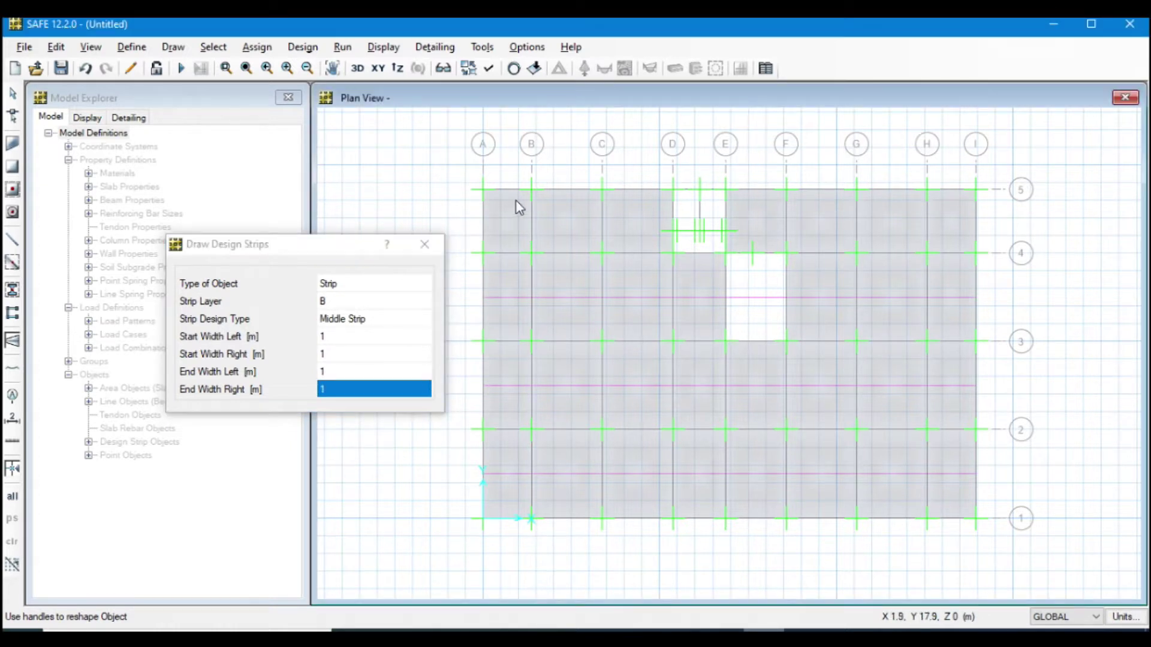
Draw layer B middle strips along grid lines B and C, spanning between grids 1 and 5
click(531, 190)
click(532, 519)
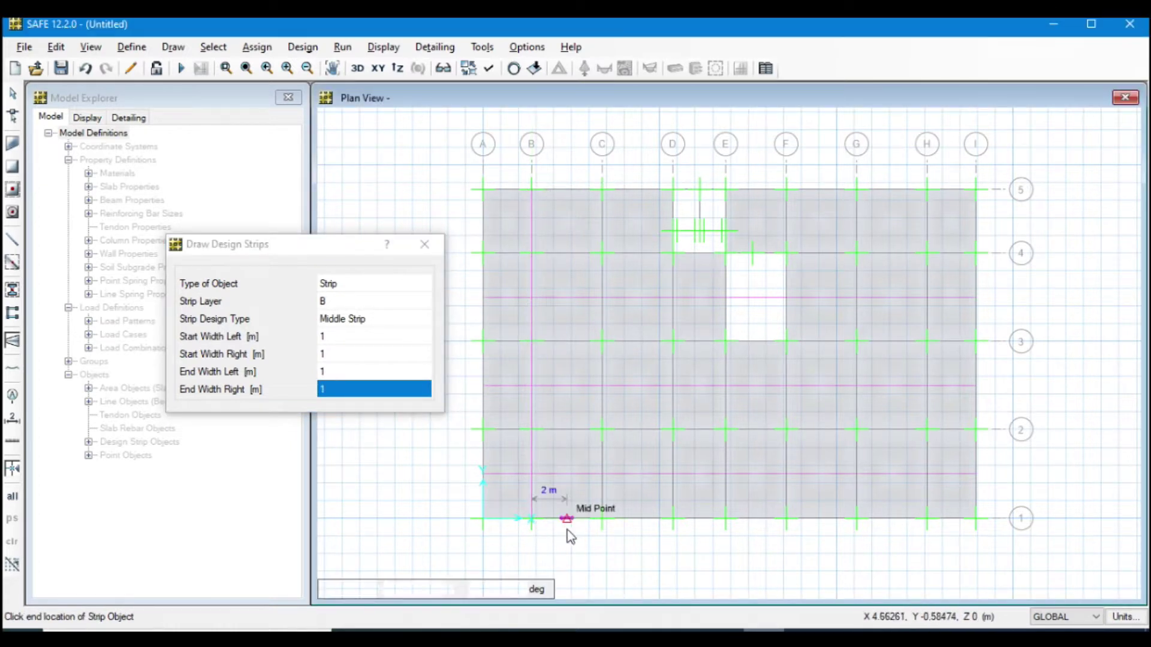
key(Return)
click(602, 530)
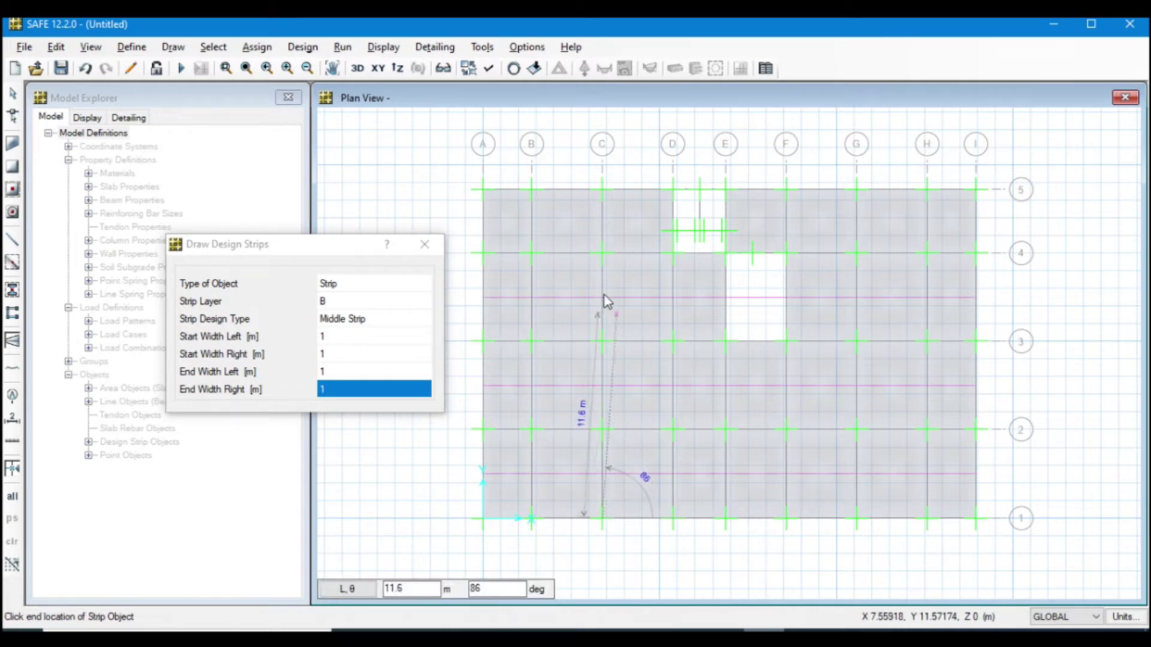
click(609, 185)
key(Return)
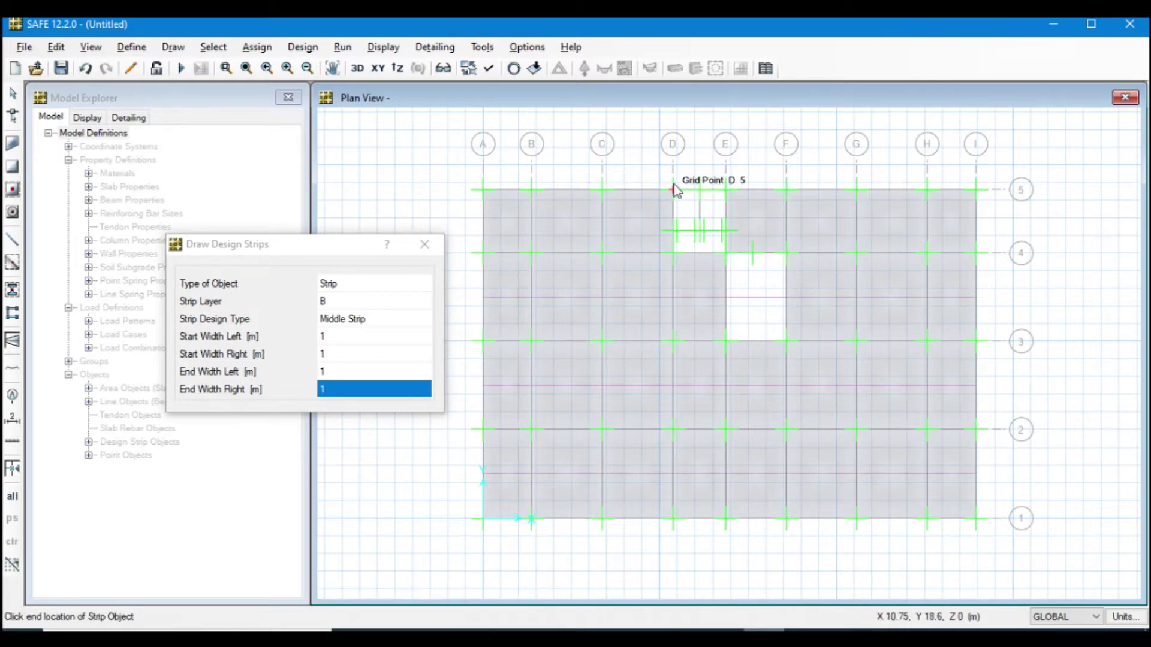
Draw layer B middle strips along grid lines D and E, spanning between grids 1 and 5
click(672, 191)
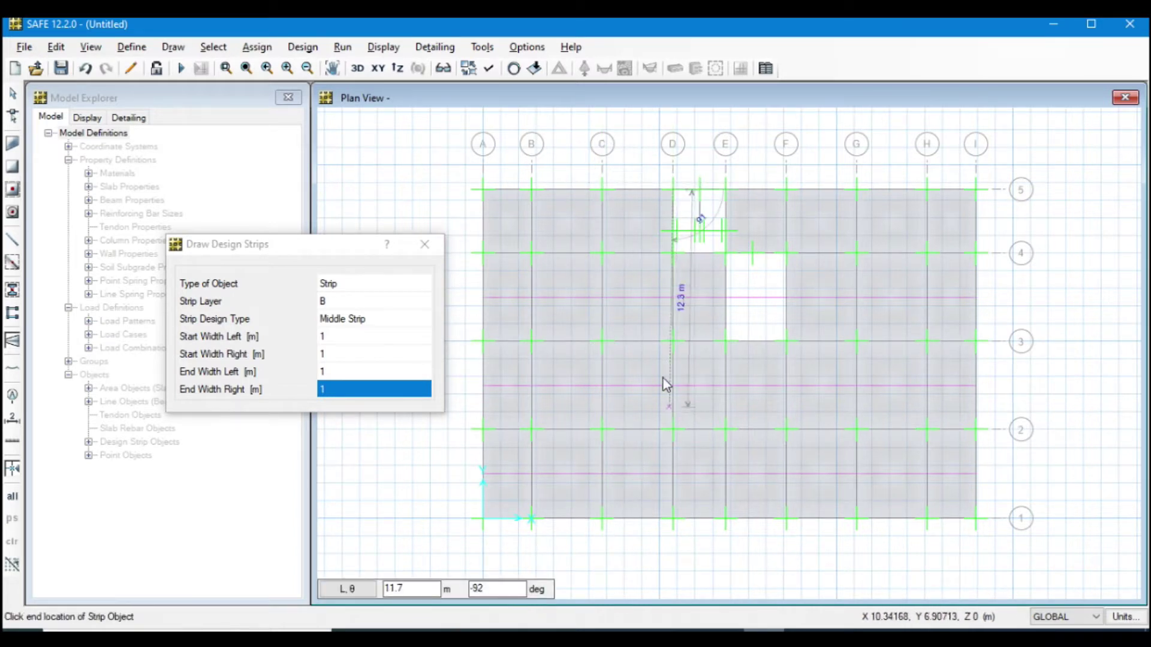
click(672, 531)
key(Return)
click(727, 519)
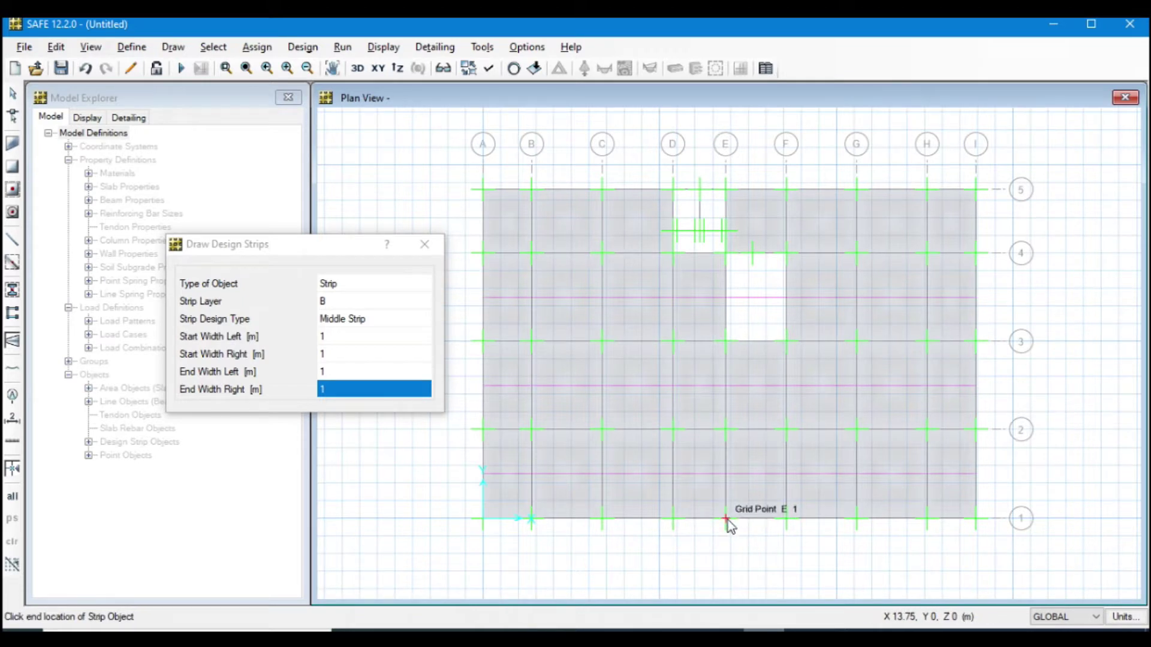
click(727, 190)
key(Return)
Draw layer B middle strips along grid lines F, G and H, spanning between grids 1 and 5, and finish drawing strips
click(787, 189)
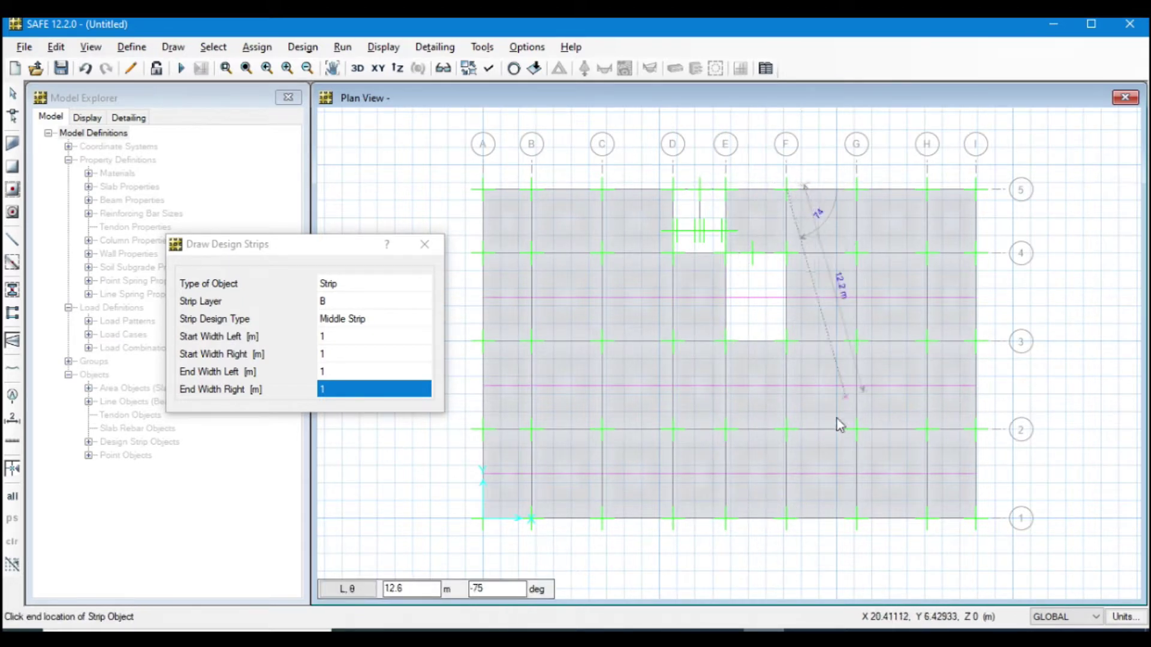
click(787, 519)
key(Return)
click(857, 519)
click(858, 195)
key(Return)
click(928, 191)
click(930, 524)
key(Return)
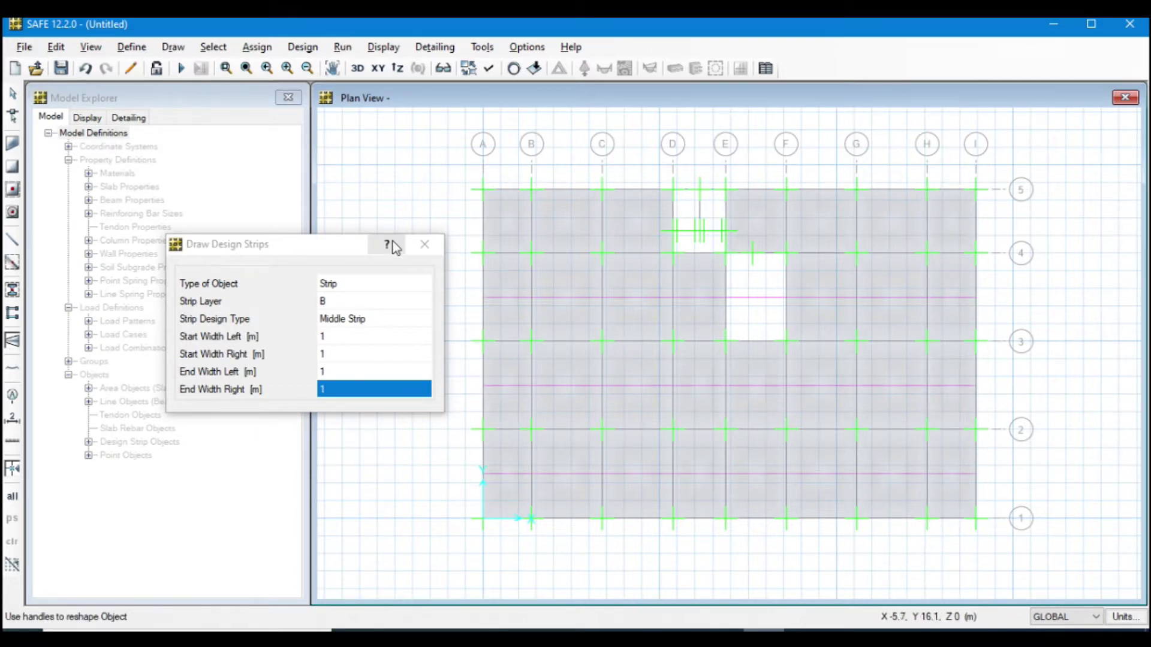
click(424, 244)
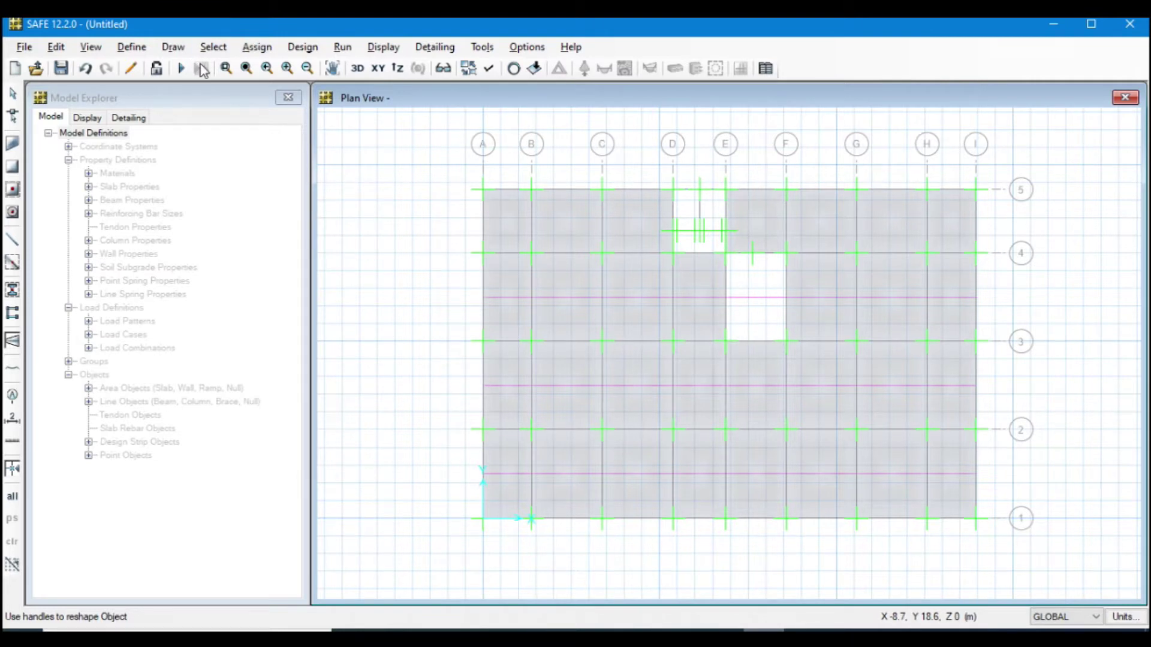
Run the analysis and design of the slab model, saving the model file as work in the WORK folder
click(357, 50)
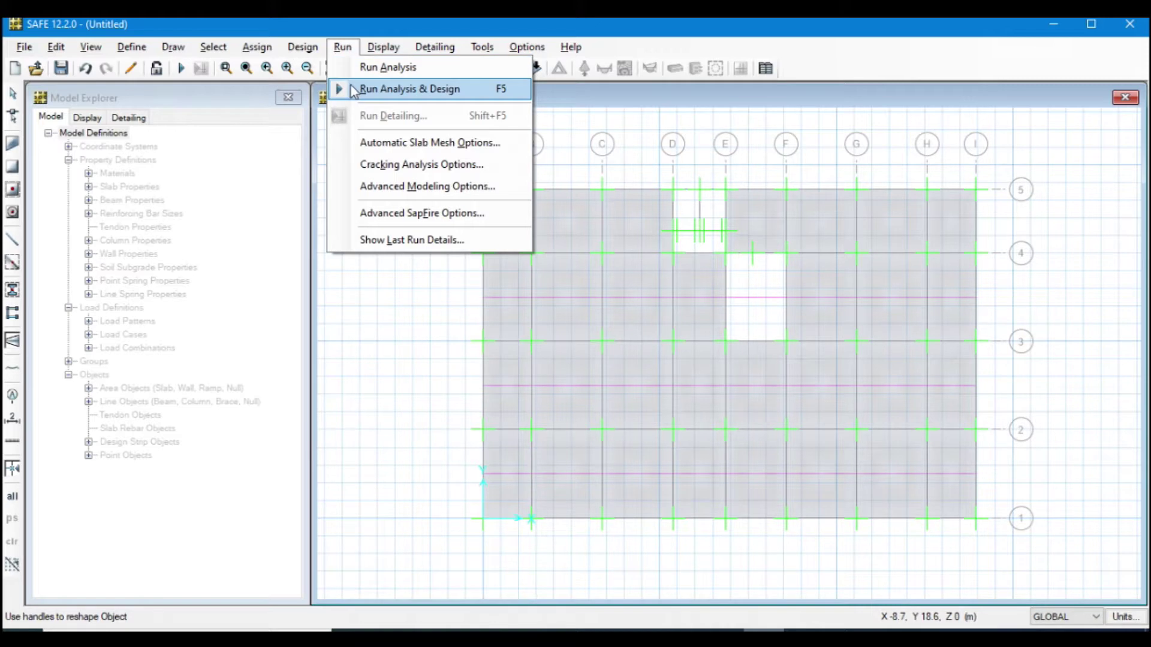
click(354, 90)
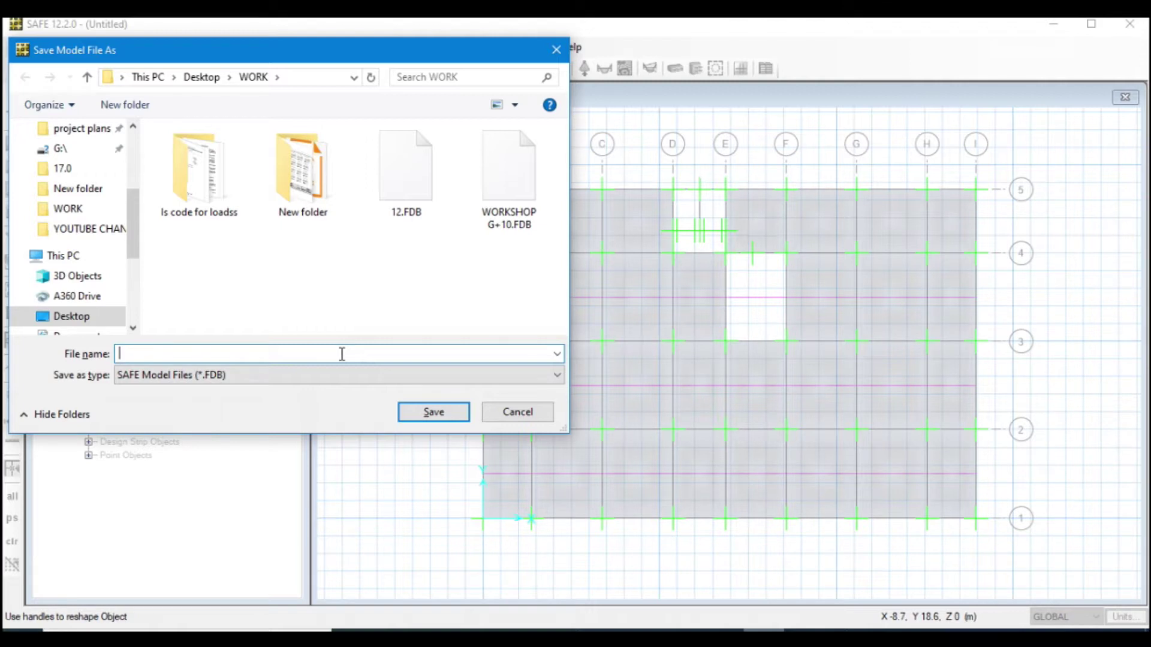
text(WORK)
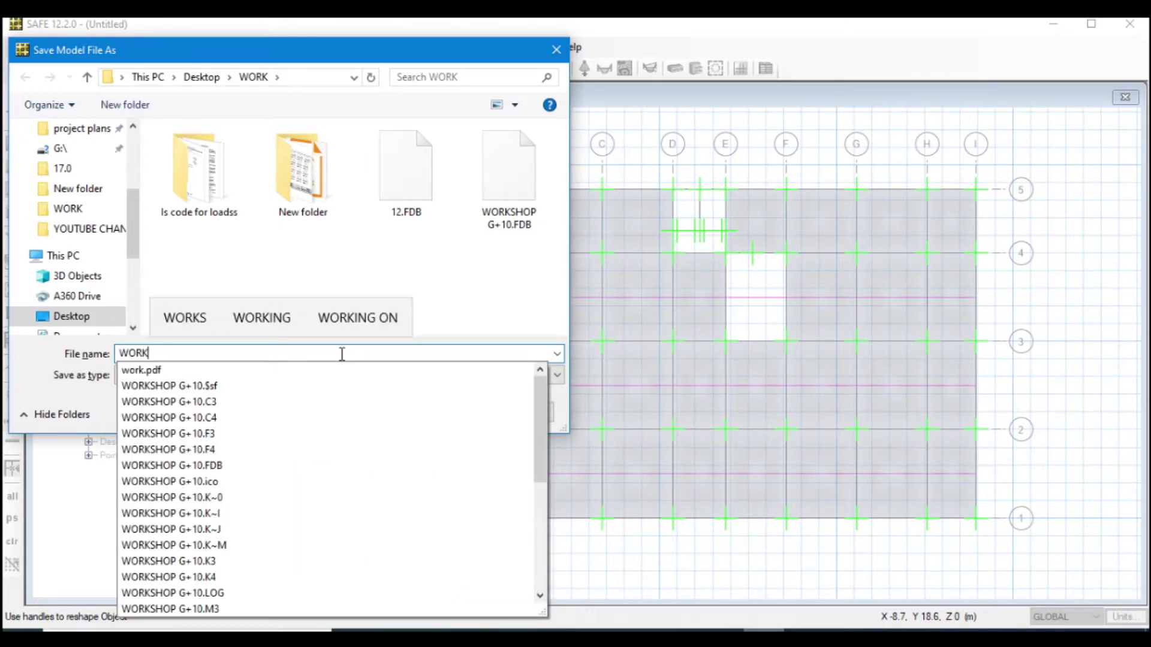
click(326, 370)
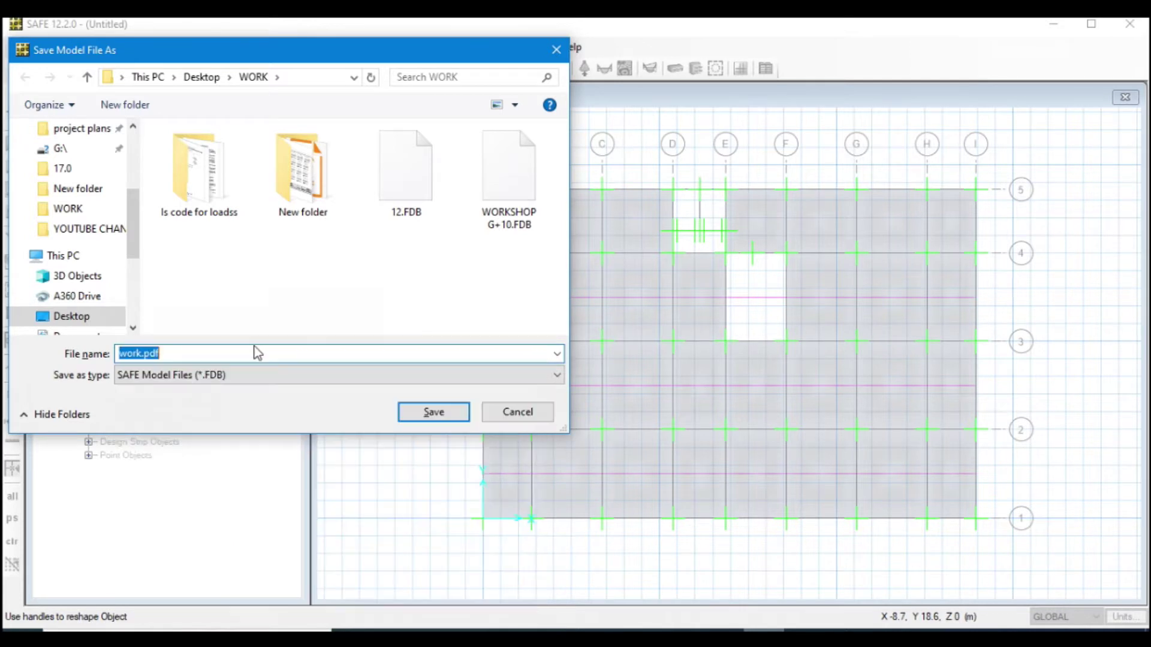
click(221, 349)
key(BackSpace)
key(BackSpace)
key(BackSpace)
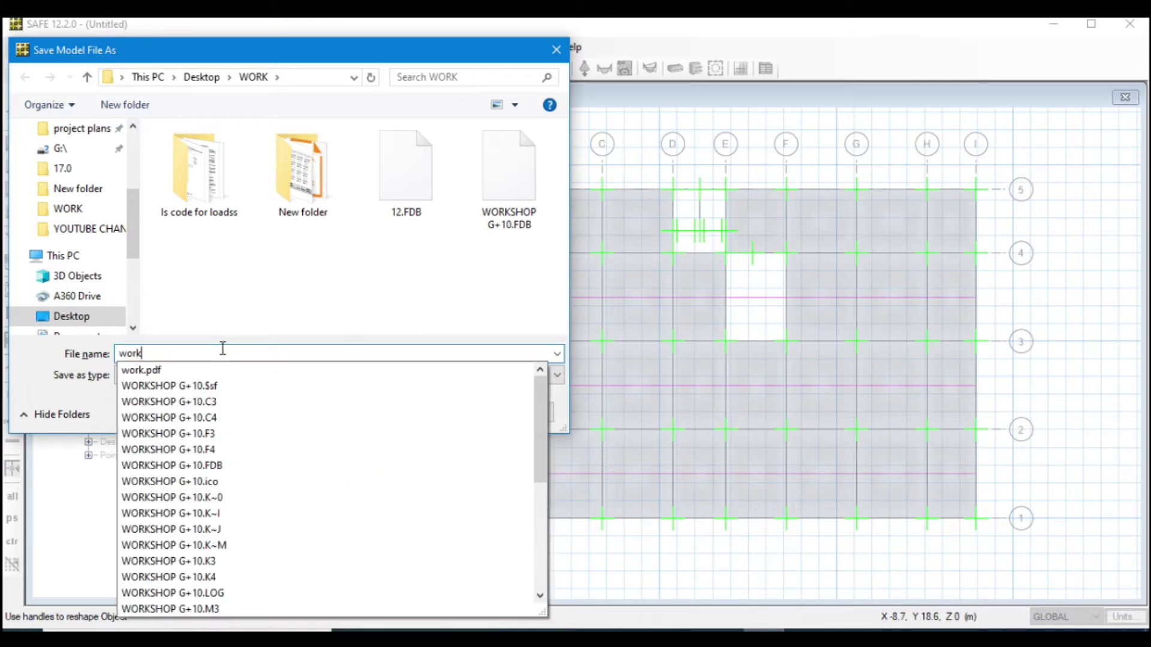
key(Return)
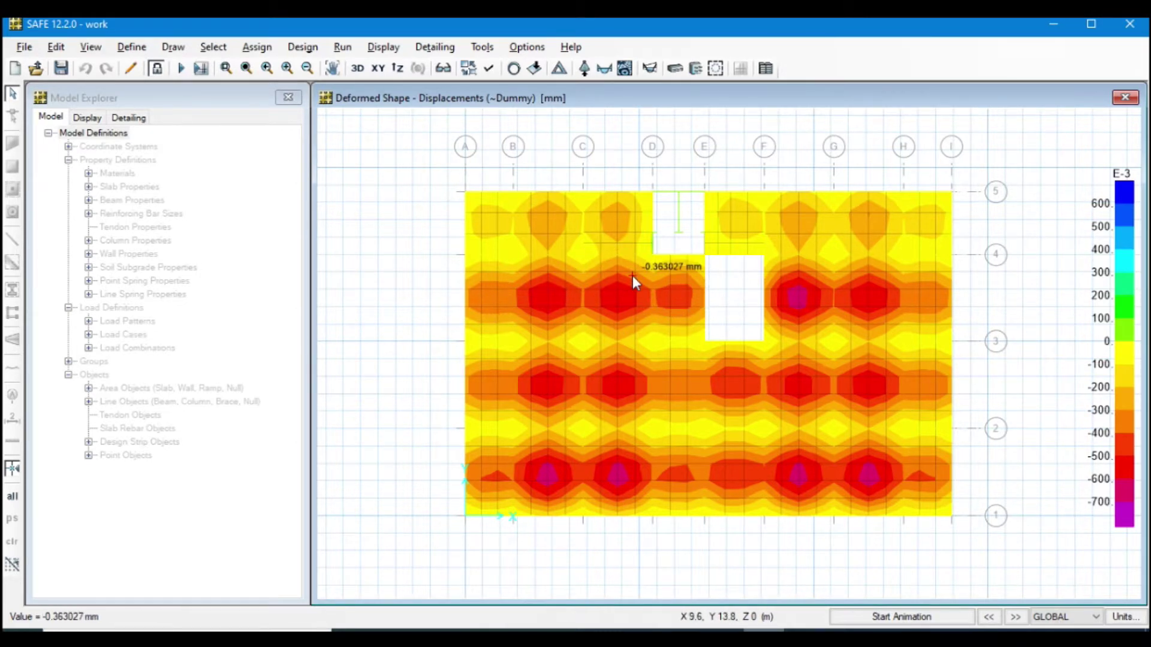
Display the slab resultant MMax and MMin moments as arrows for load combination DSlbU12
click(625, 69)
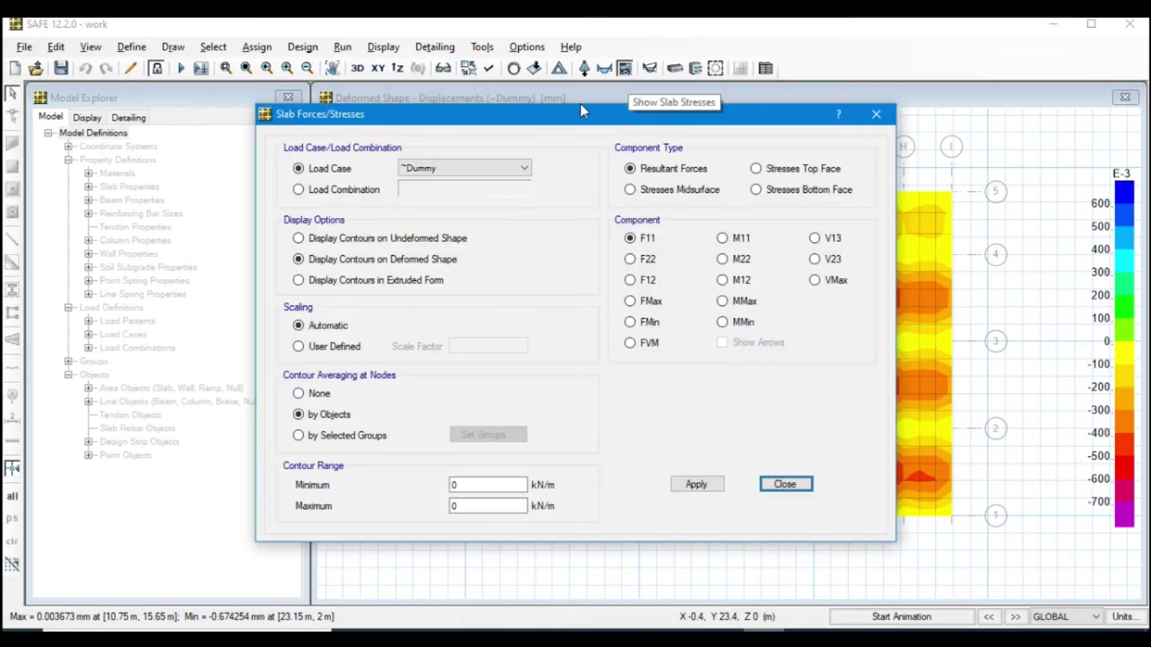
click(360, 190)
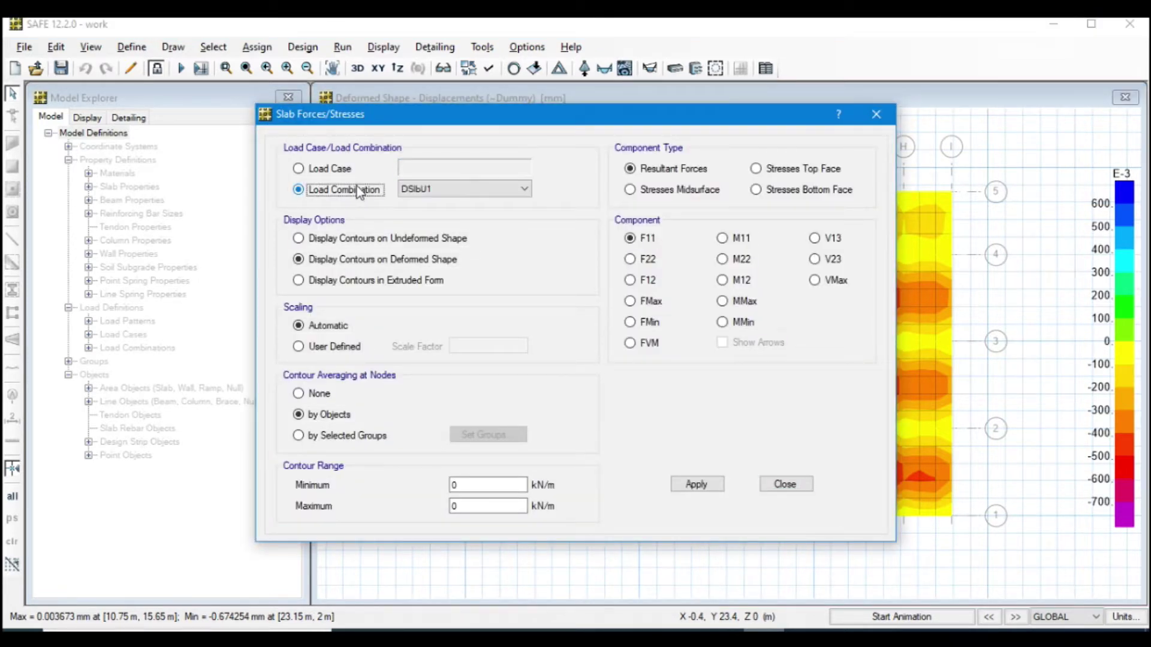
click(444, 189)
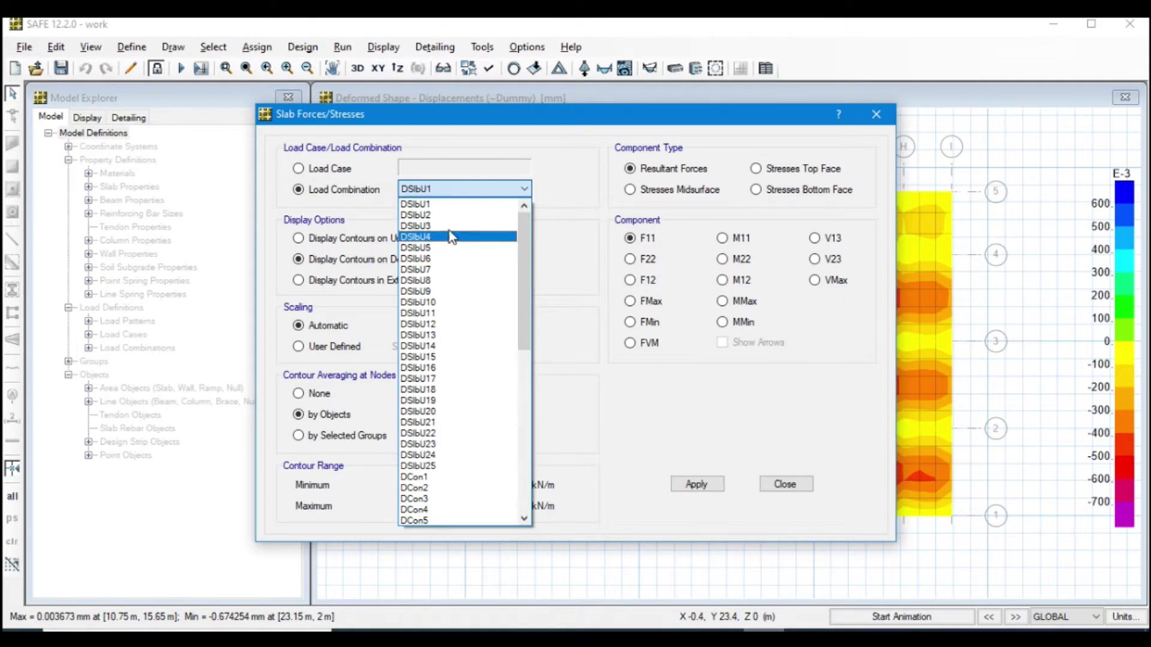
click(446, 324)
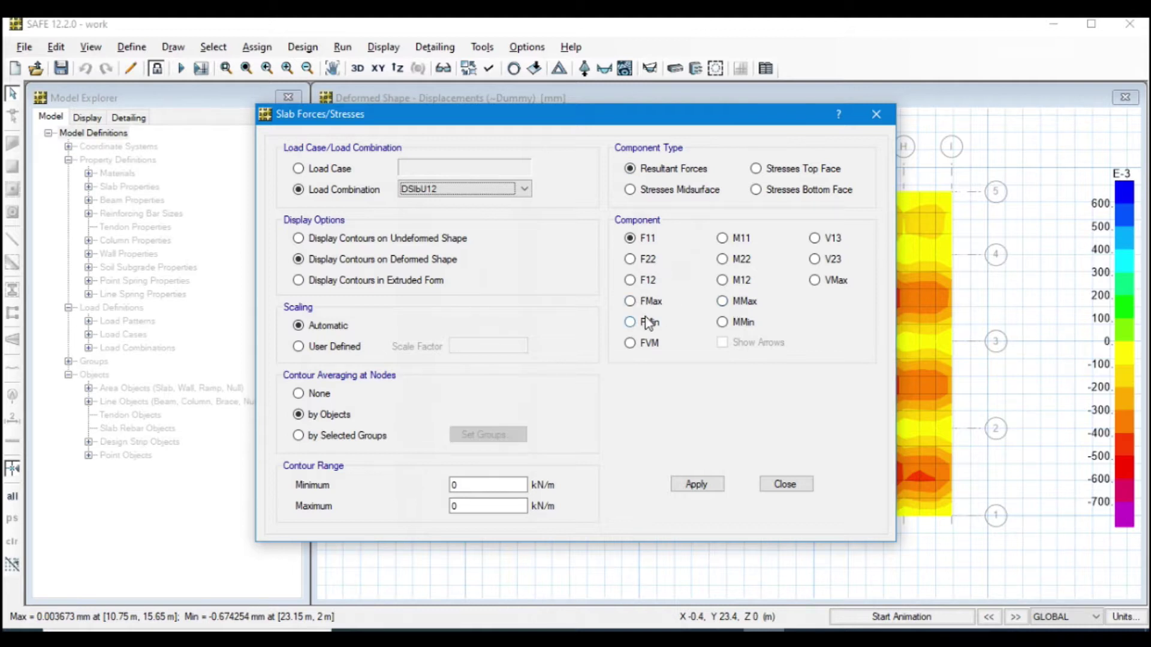
click(736, 303)
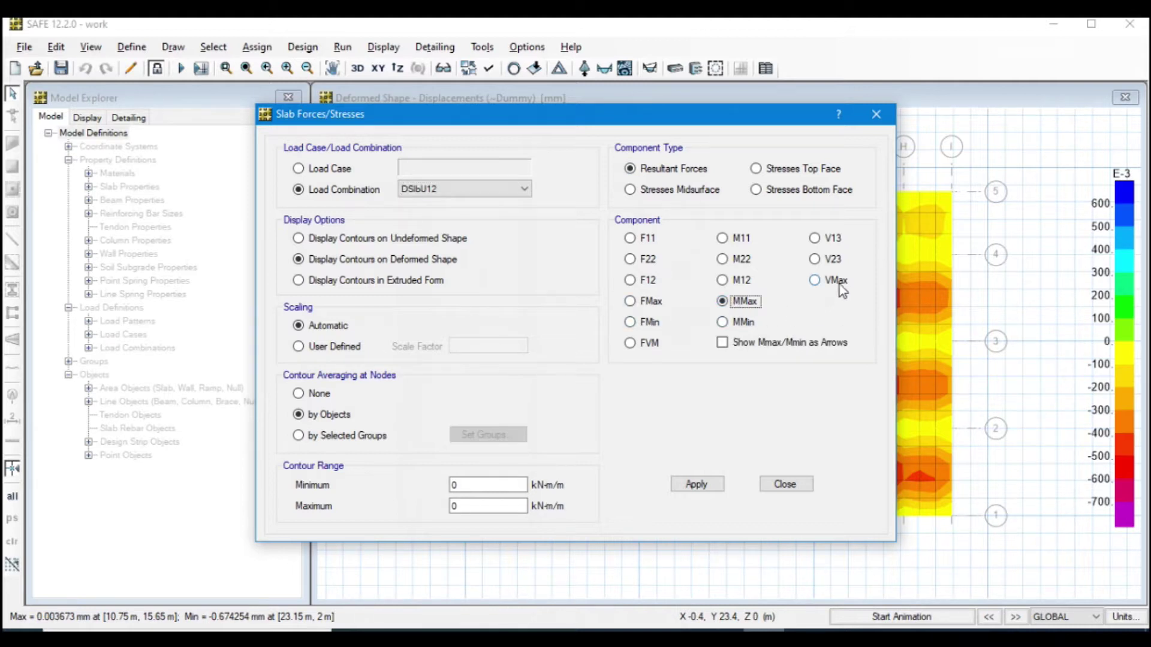
click(730, 340)
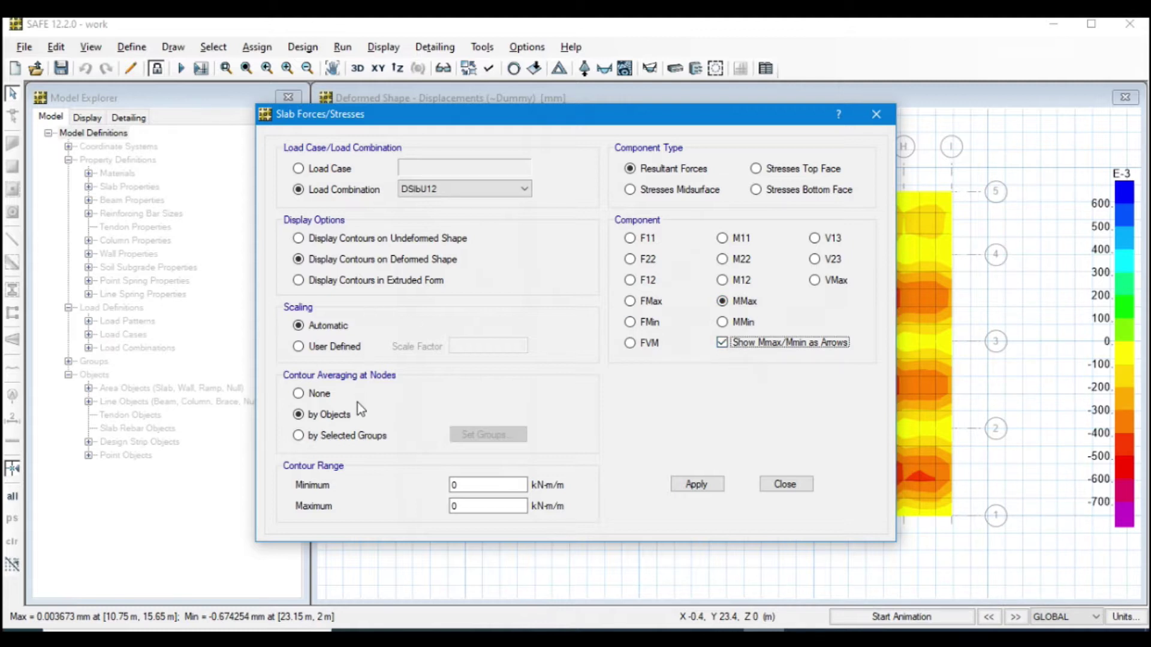
click(714, 483)
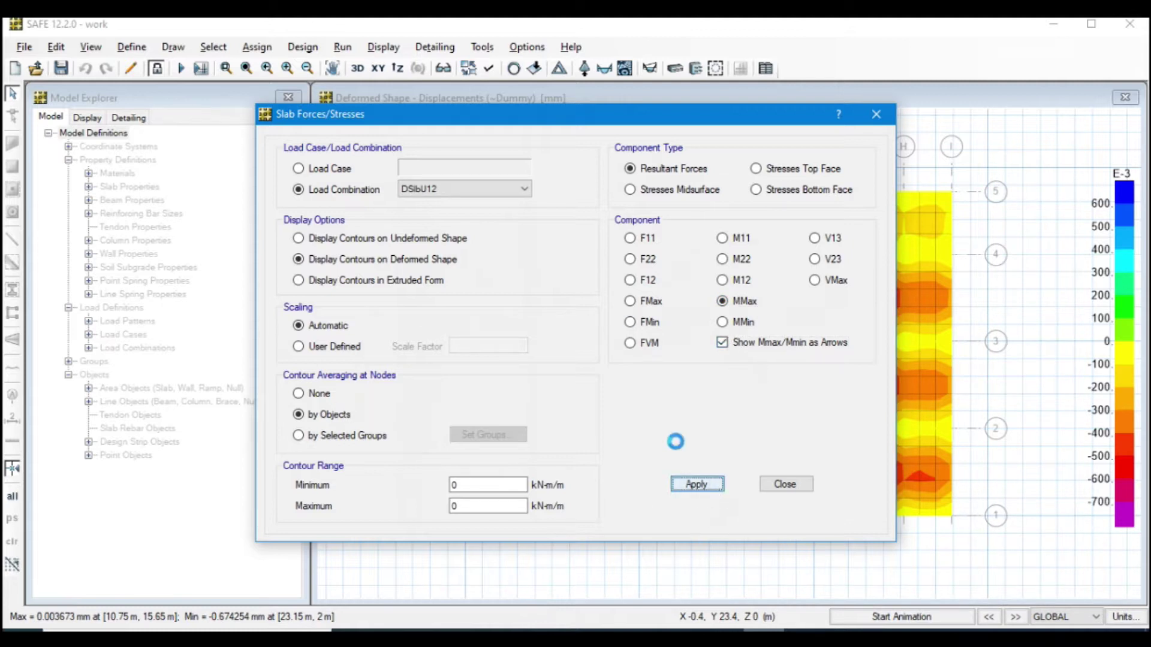
click(876, 114)
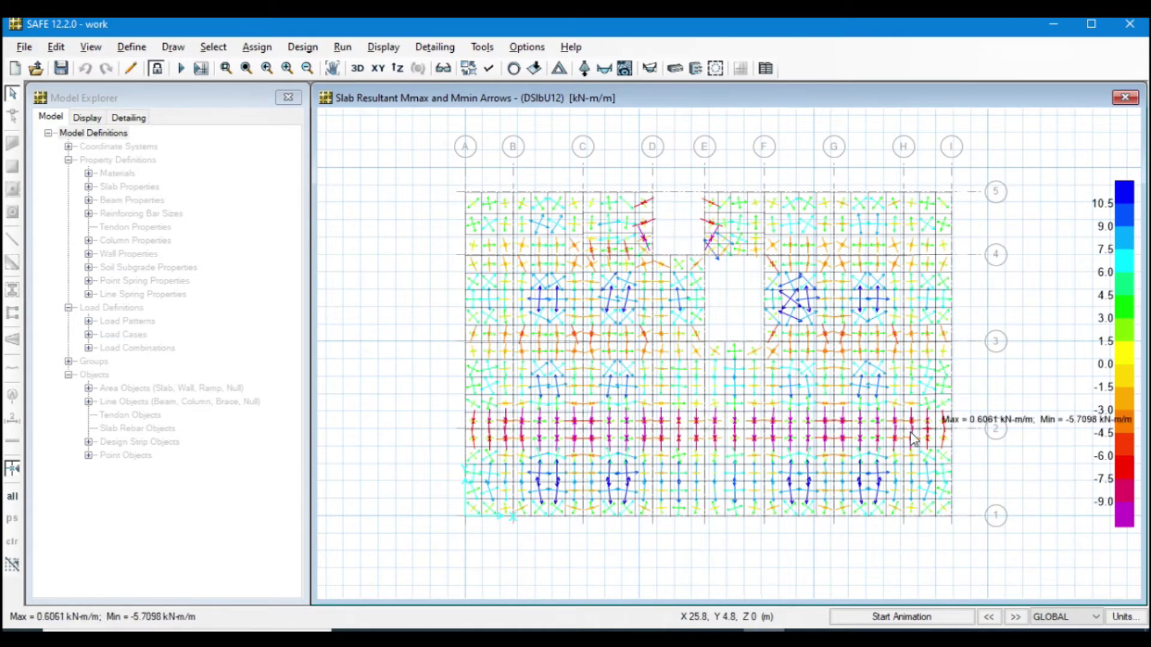
Display the slab MMax moments for DSlbU12 as contours instead of arrows
click(625, 68)
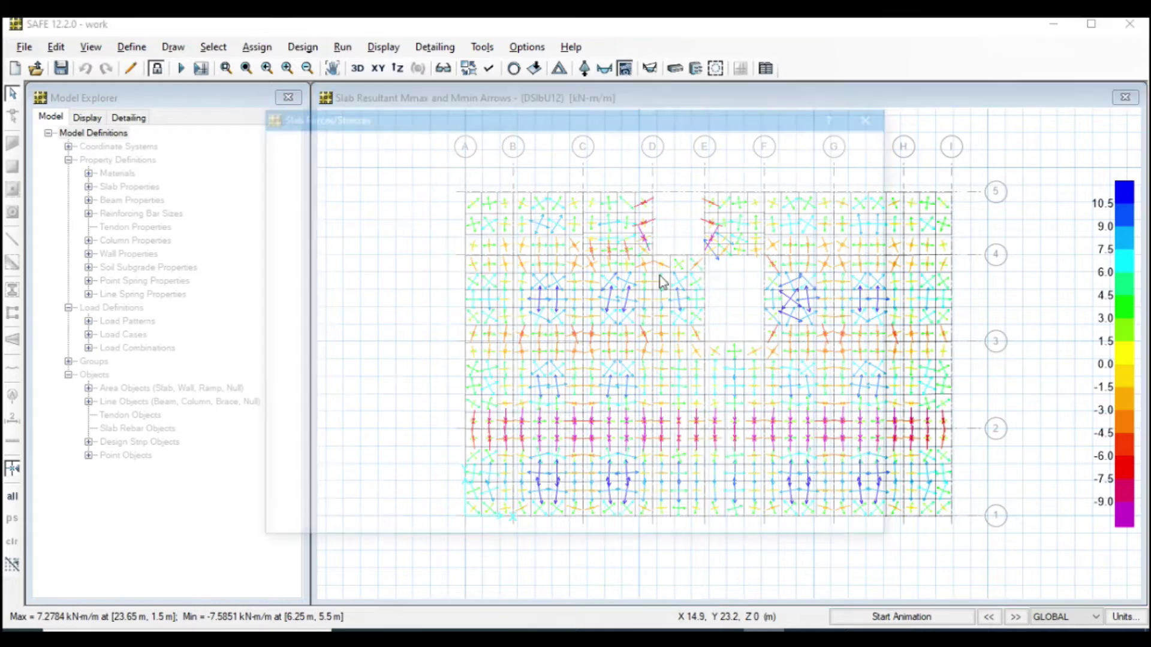
click(720, 341)
click(696, 484)
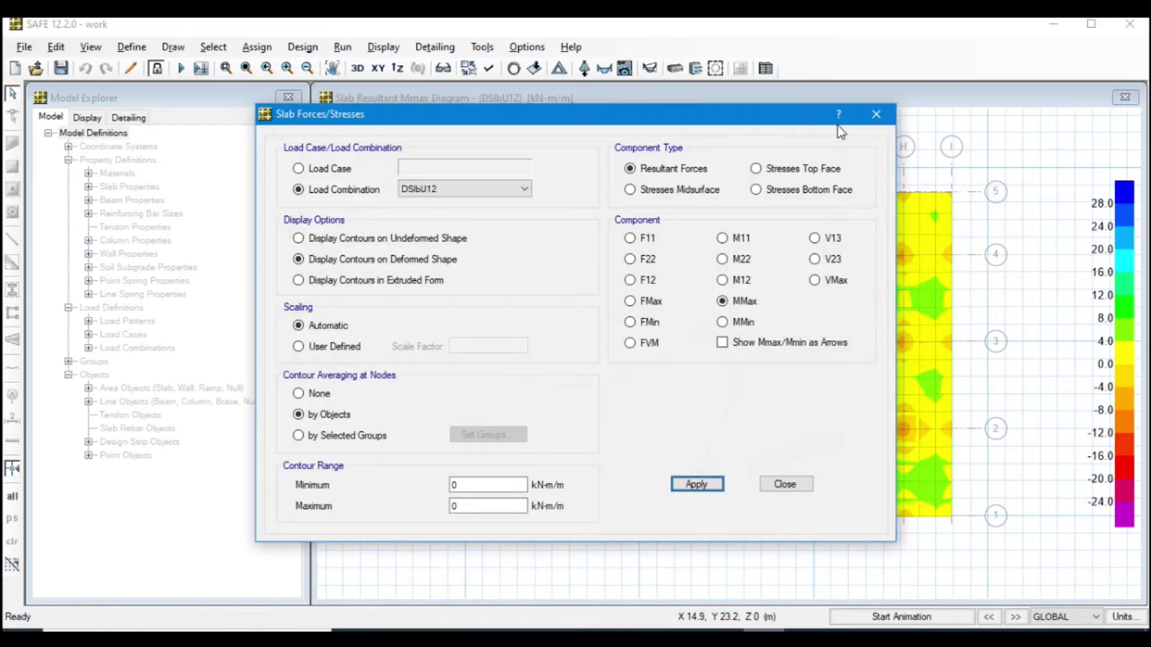
click(875, 114)
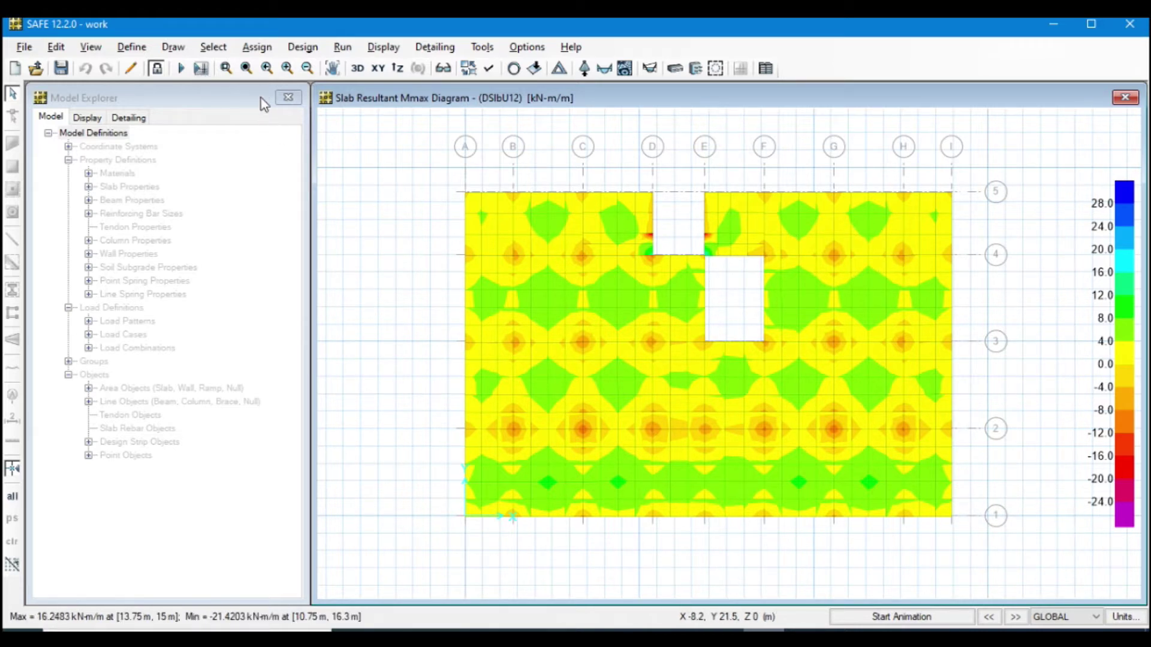
Run detailing with individual bars generated in plan and 3D model, and areas merged to clean edges and sections
click(114, 119)
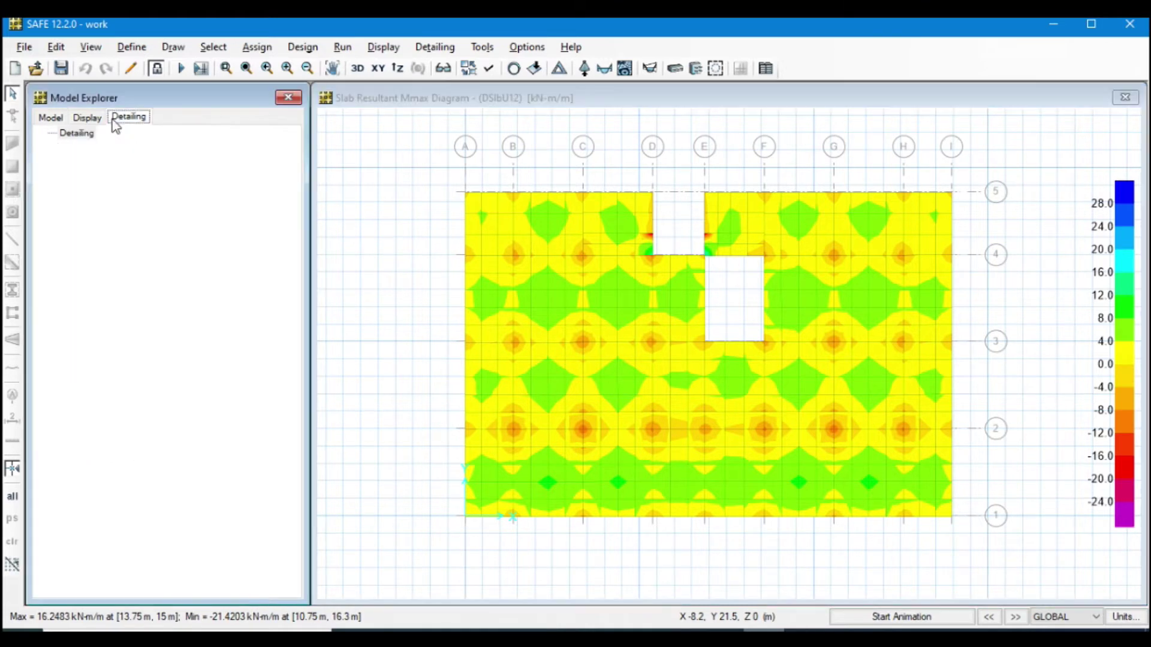
click(201, 69)
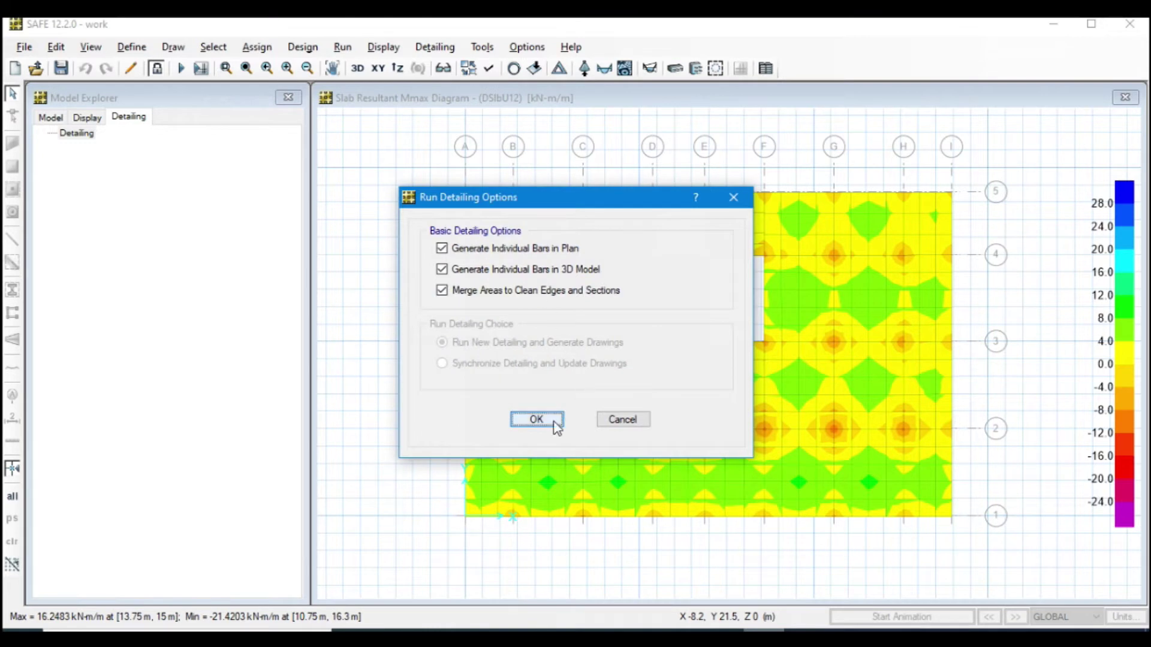
click(532, 419)
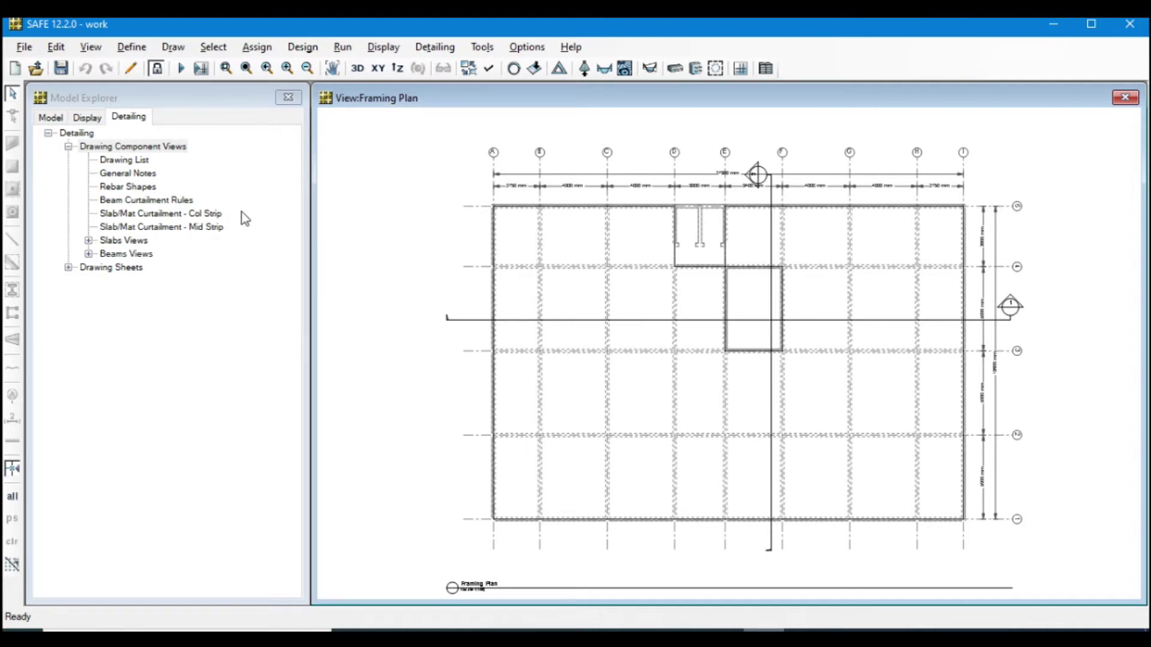
Review the detailing drawing list, rebar shapes, beam curtailment rules and the slab curtailment rules for column strips
click(129, 161)
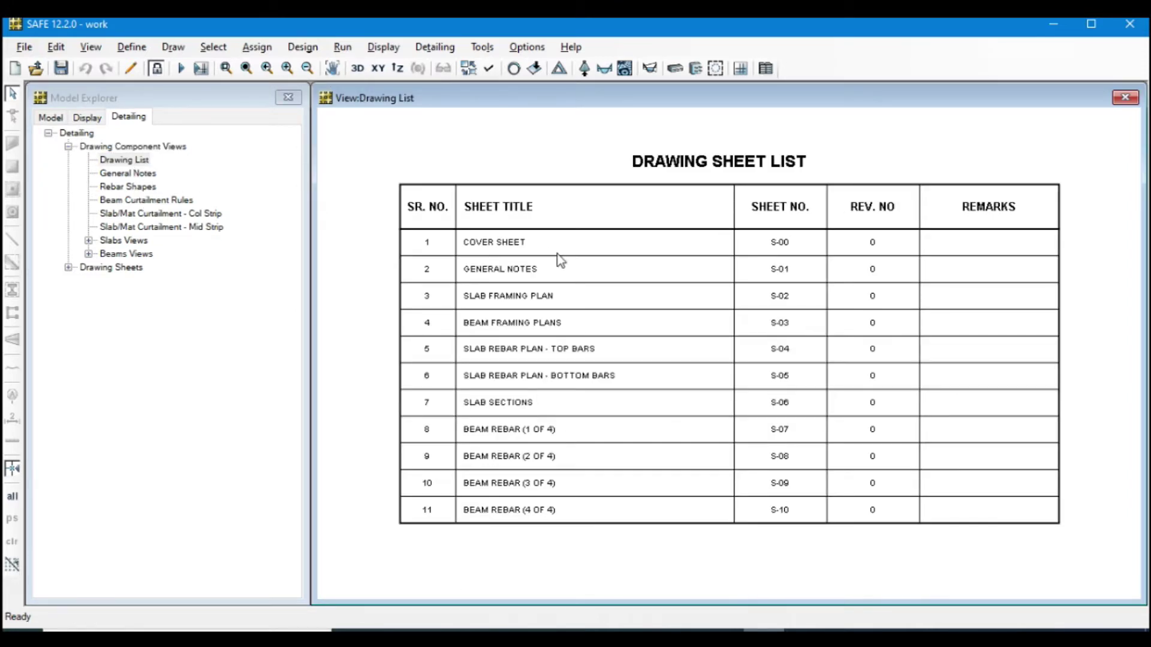
click(124, 187)
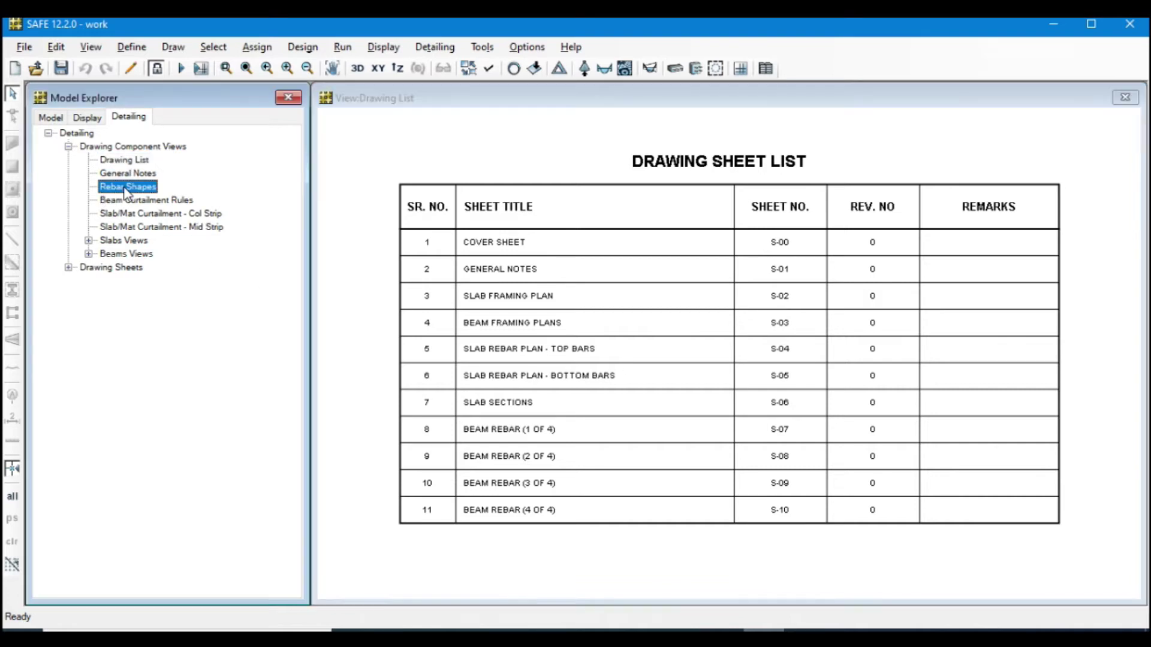
scroll(874, 455, up, 1)
scroll(871, 529, up, 1)
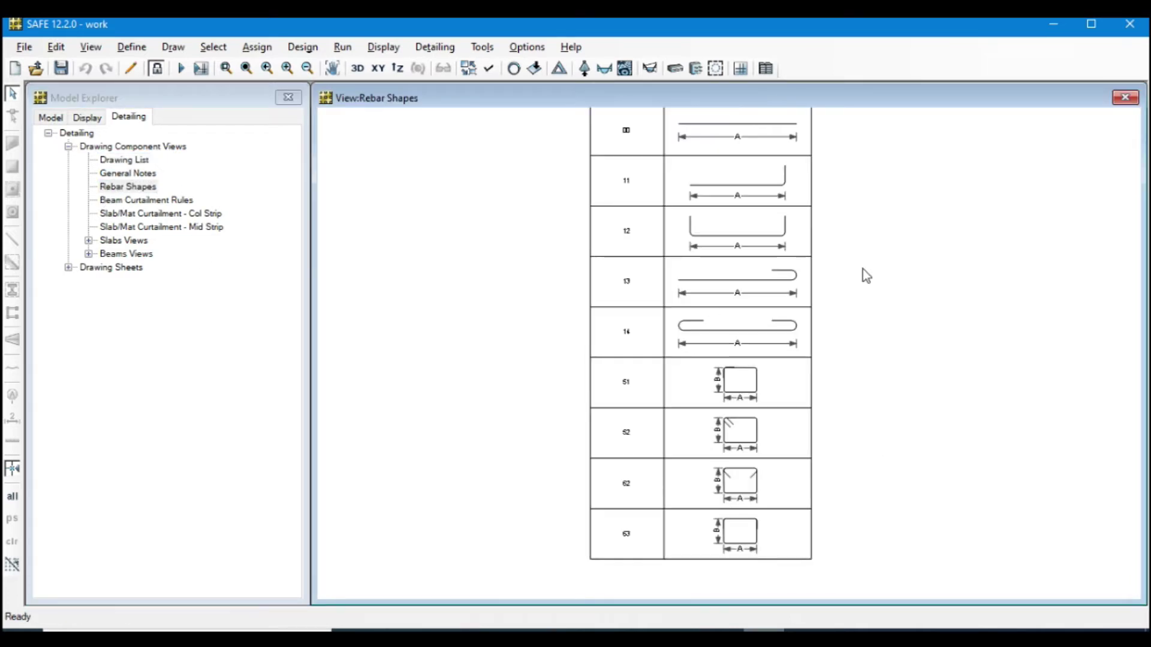
click(131, 203)
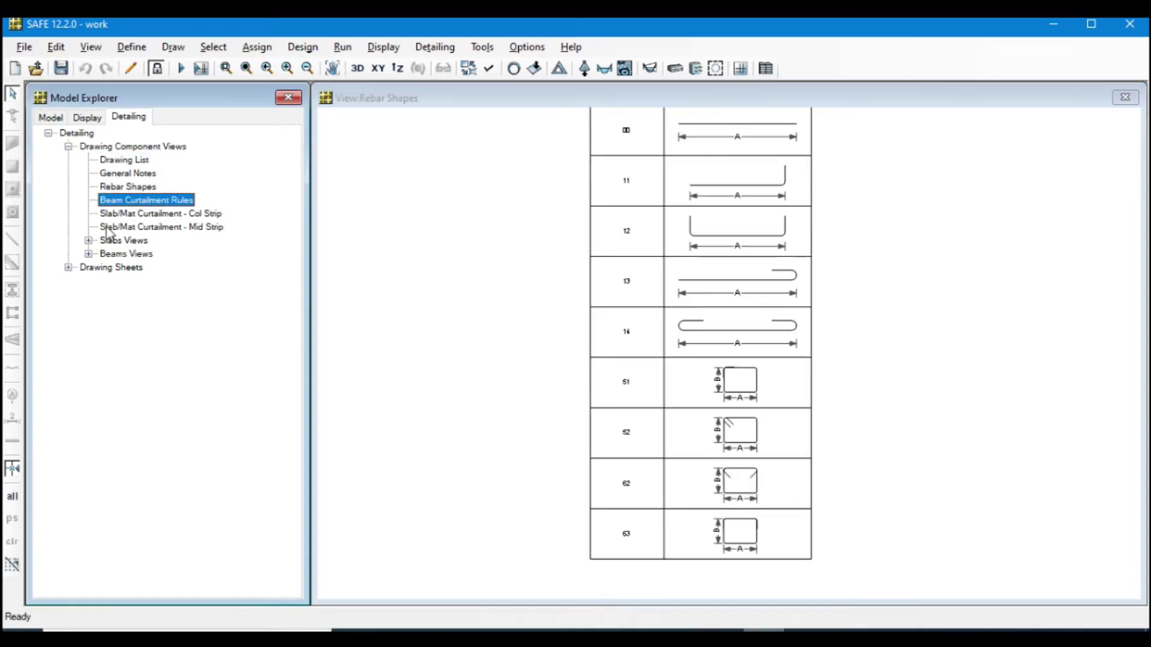
click(191, 219)
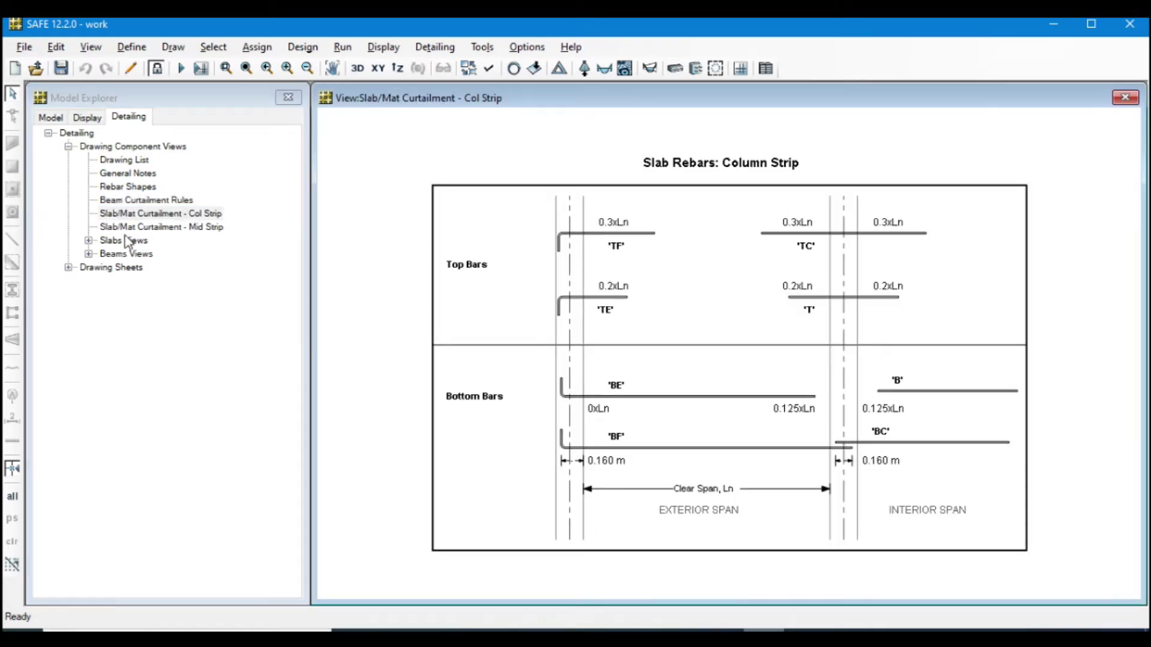
Review the slab framing plan, rebar table, rebar schedule and bill of quantities
click(88, 241)
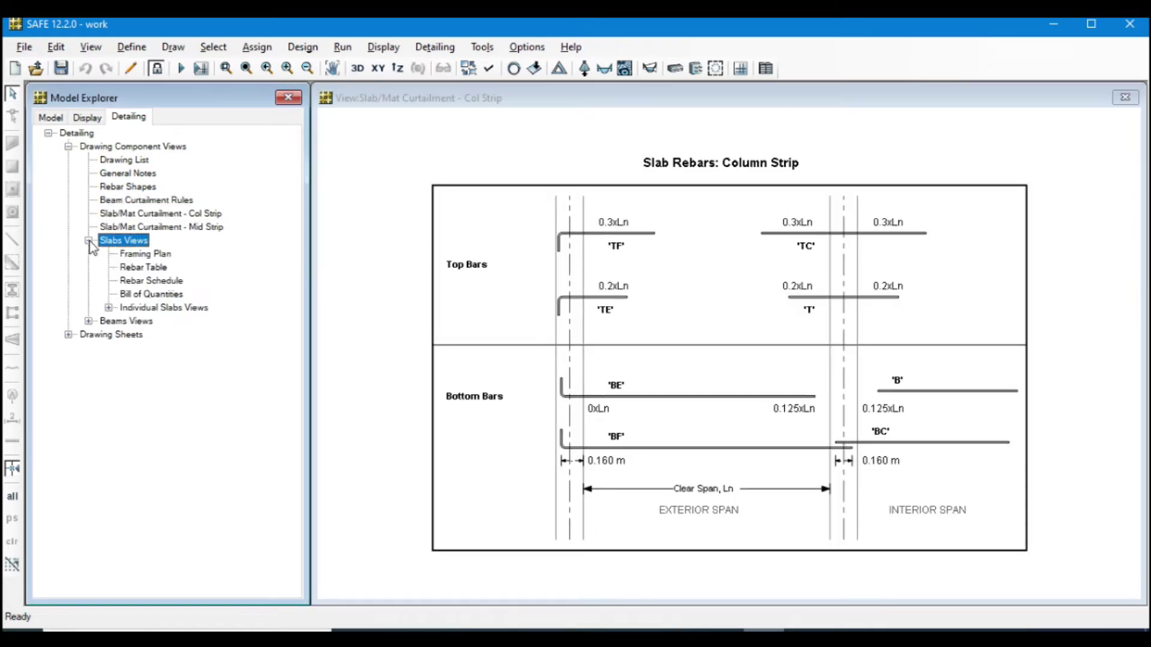
click(144, 254)
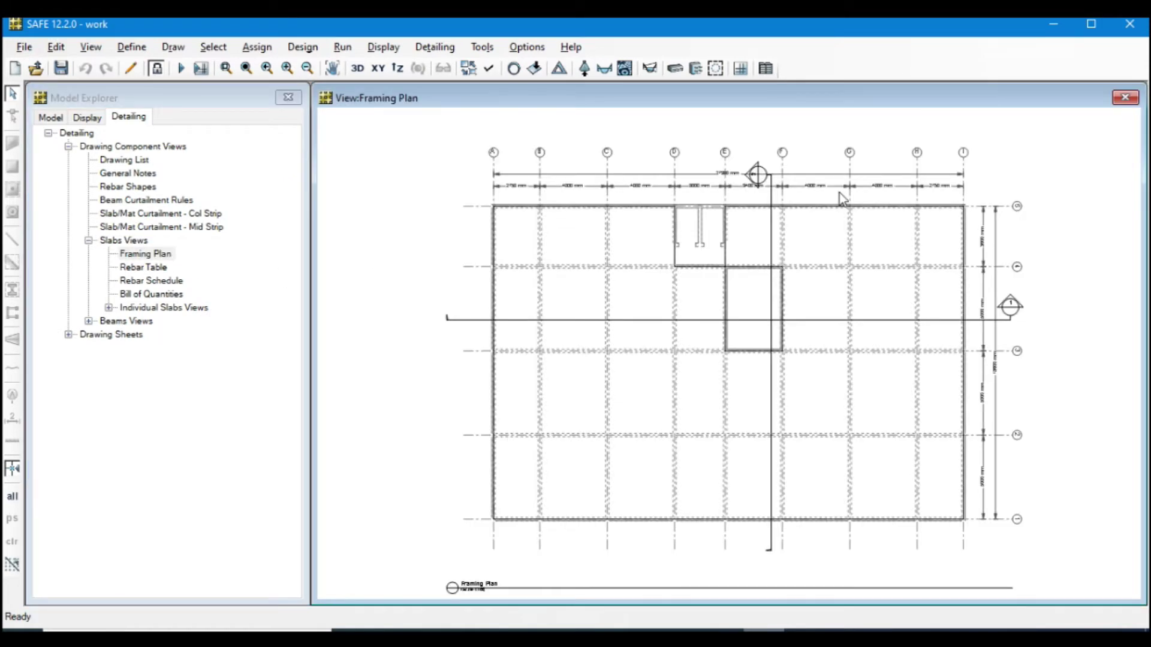
click(151, 268)
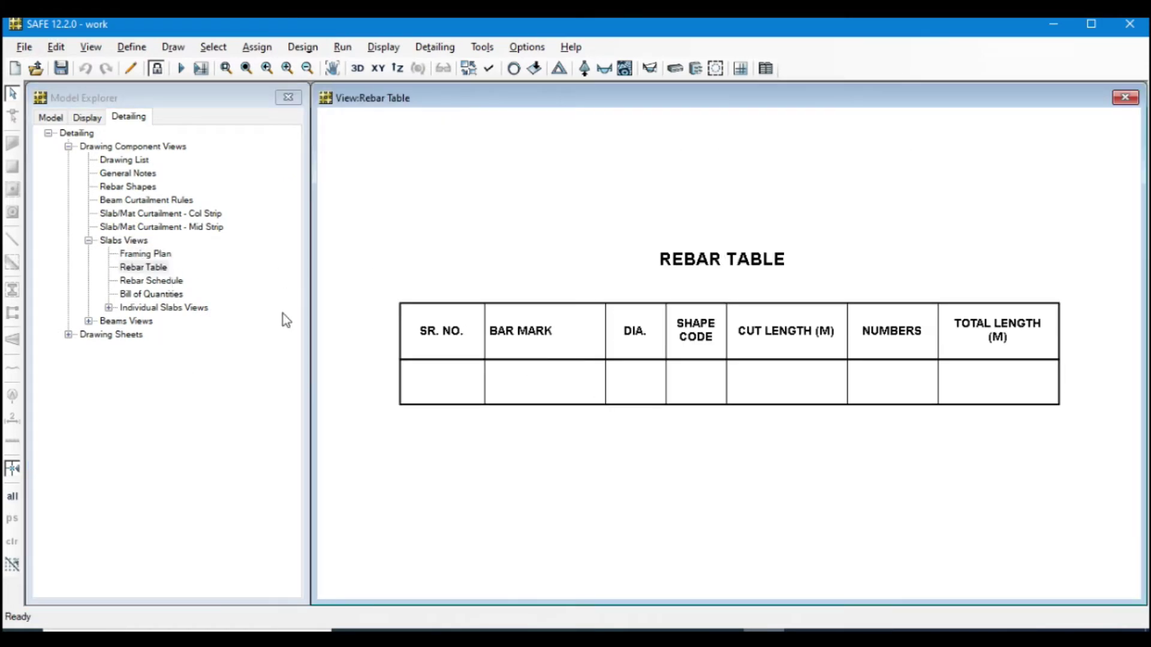
click(143, 282)
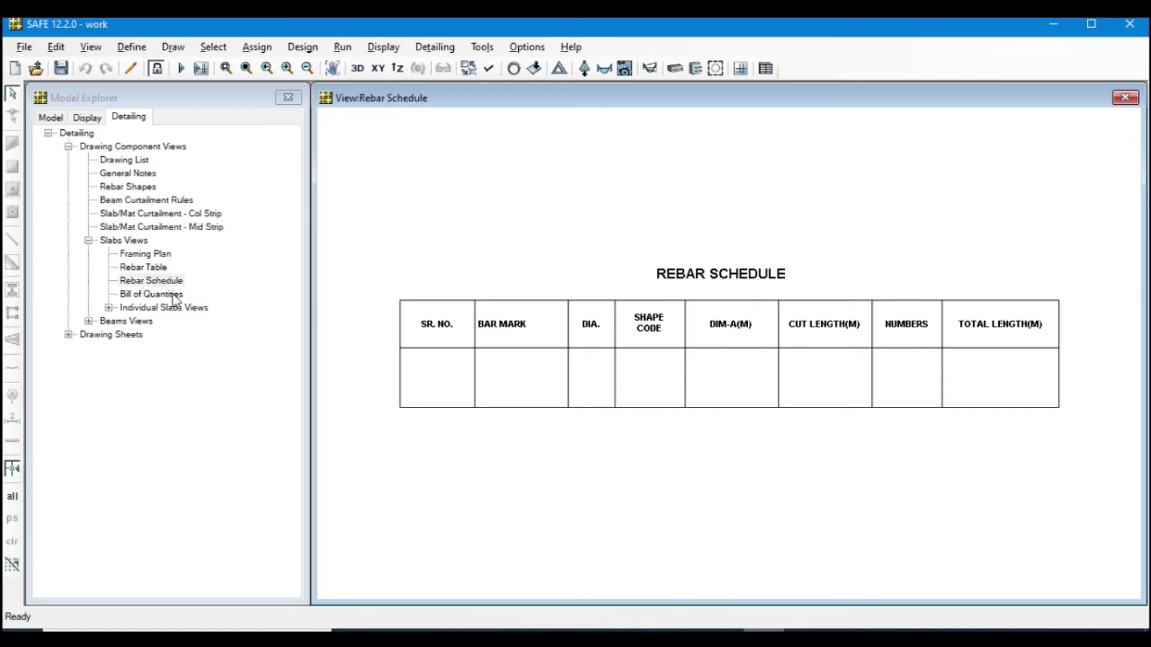
click(173, 295)
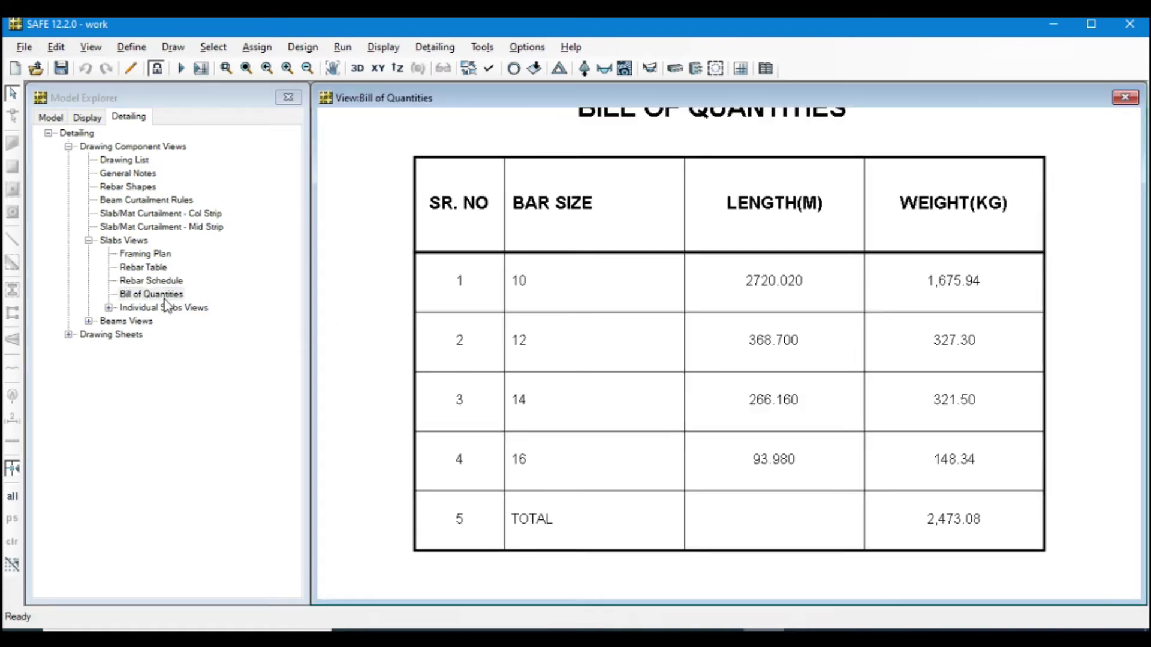
click(167, 298)
click(697, 309)
scroll(664, 377, down, 1)
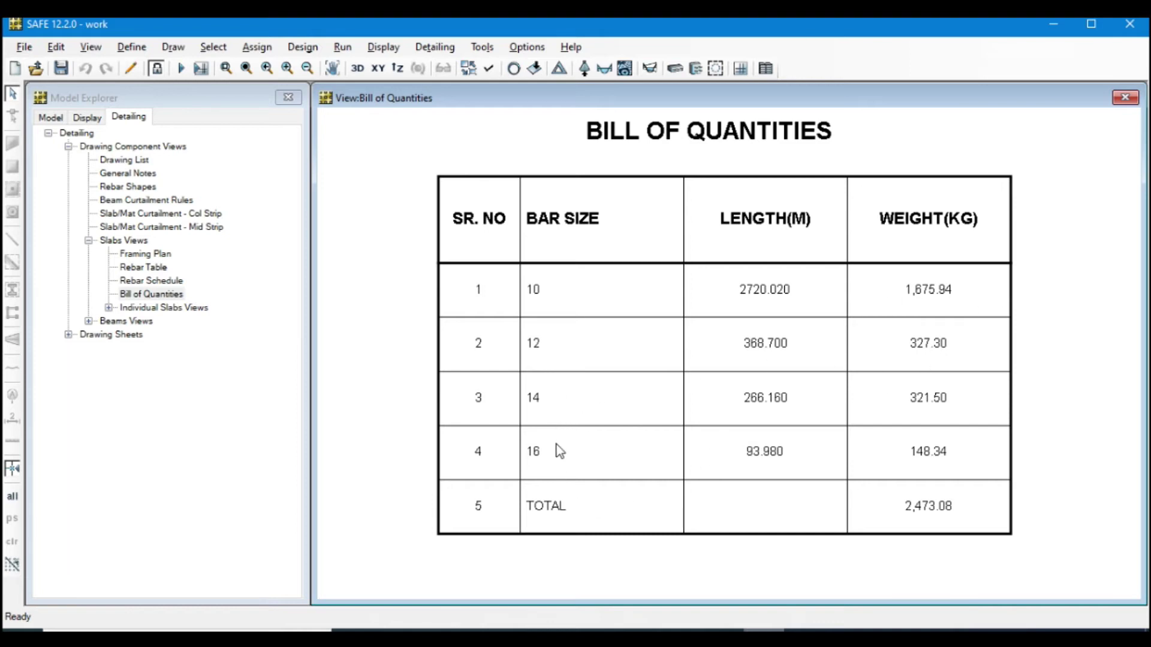
Open the rebar plan of Slab1 from the individual slab views and examine its bar callouts up close
click(109, 308)
click(128, 321)
double_click(171, 336)
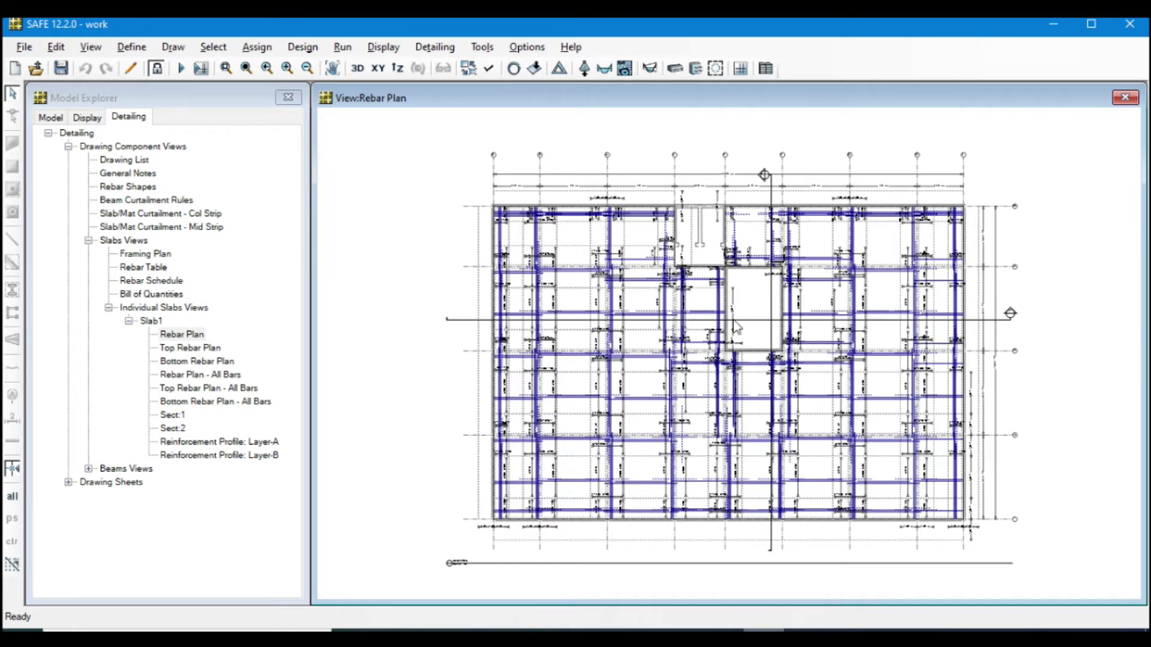
scroll(592, 282, up, 5)
scroll(593, 288, up, 5)
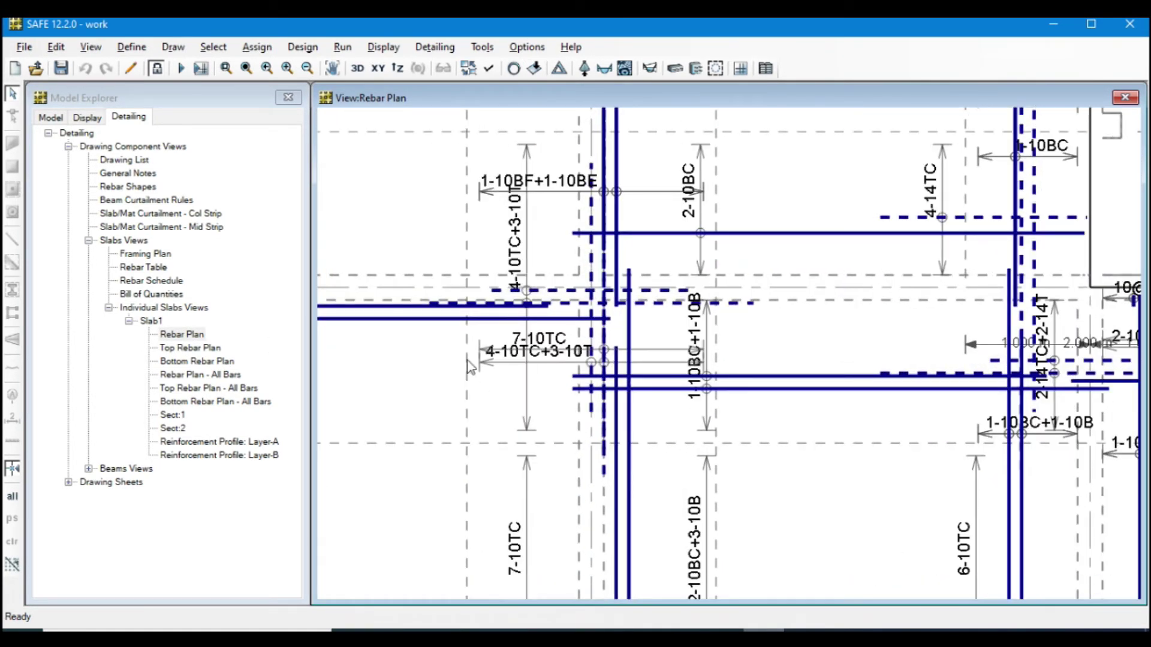
scroll(559, 319, down, 10)
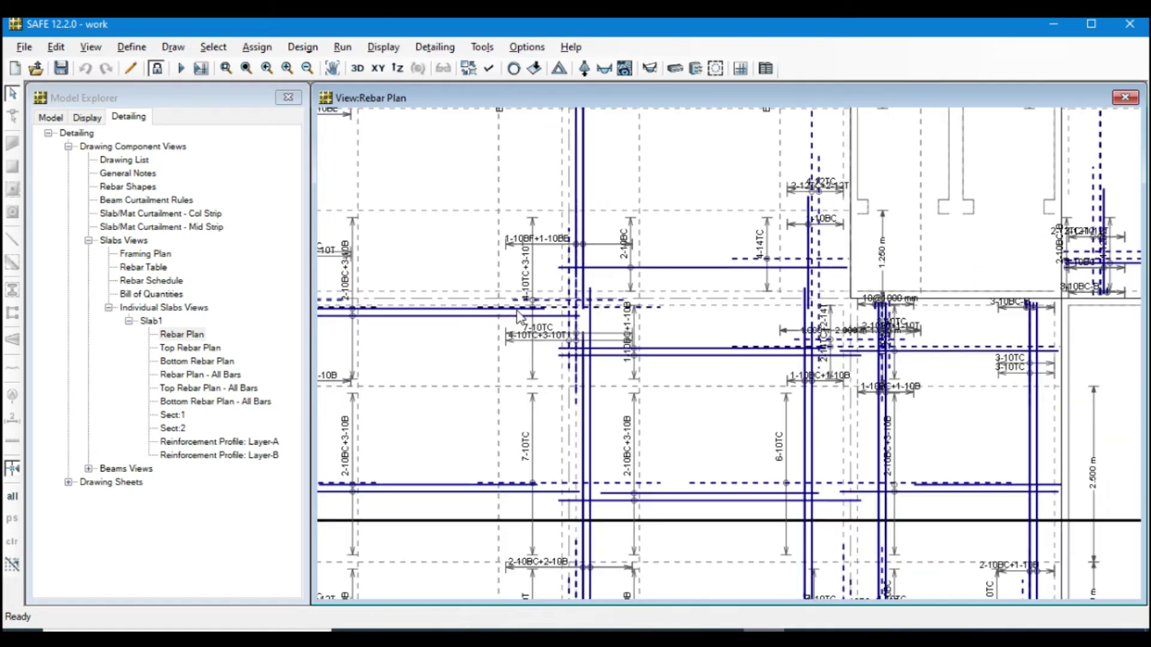
Open the top rebar plan of Slab1 and examine the top bar callouts around the column locations
double_click(185, 349)
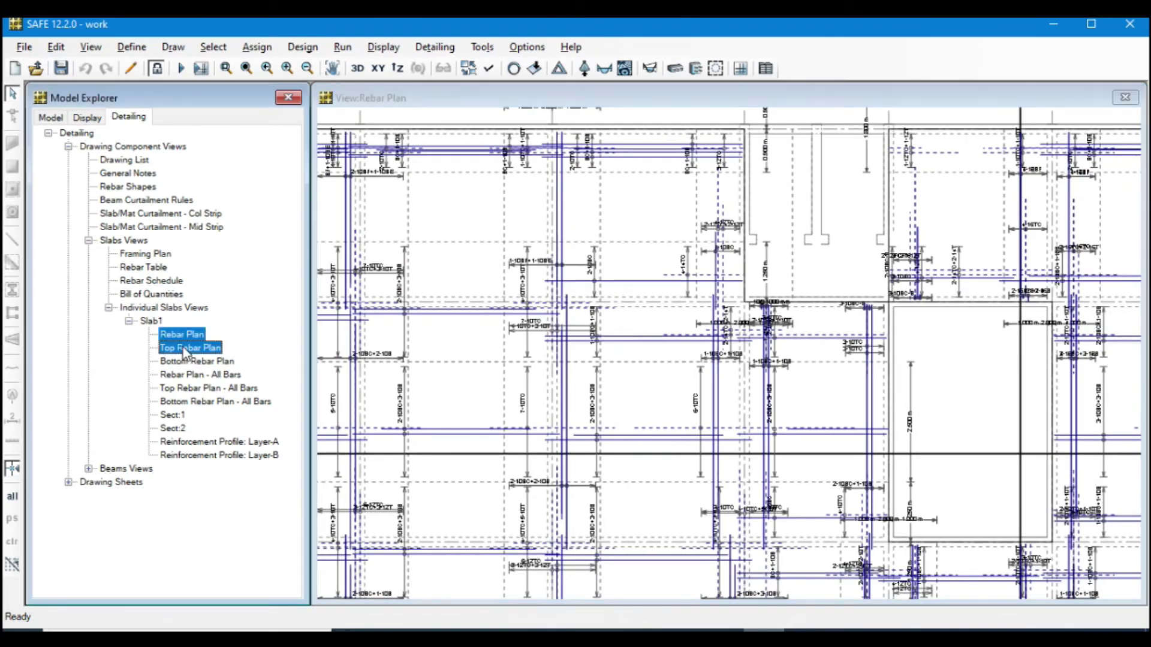
scroll(612, 360, up, 6)
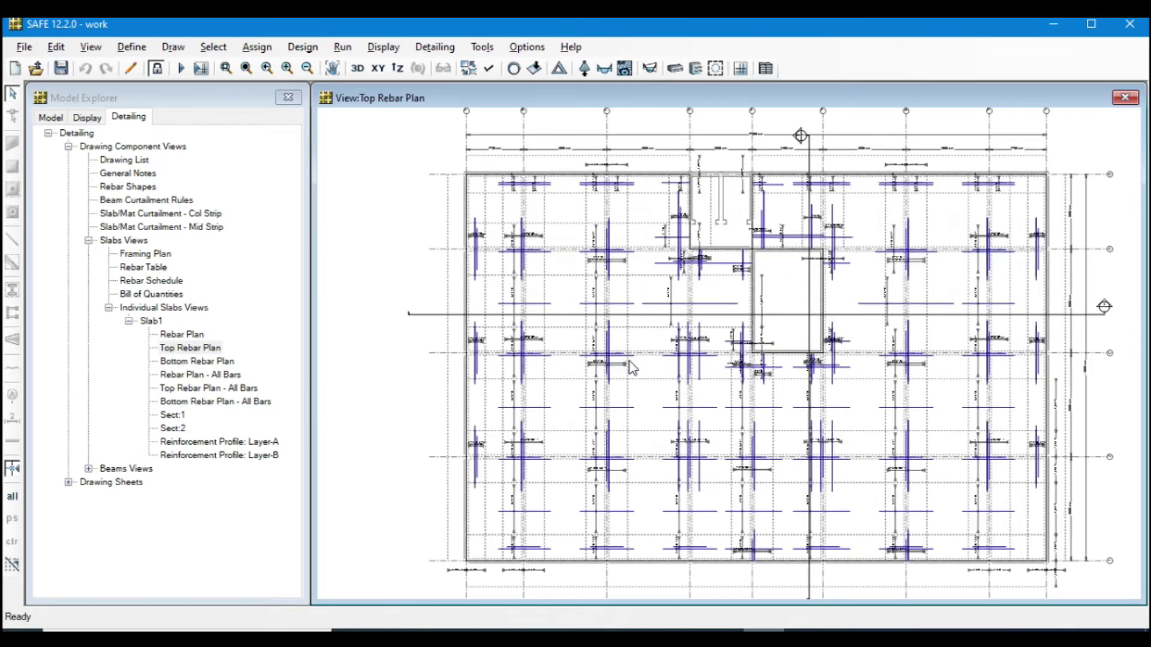
scroll(606, 365, up, 8)
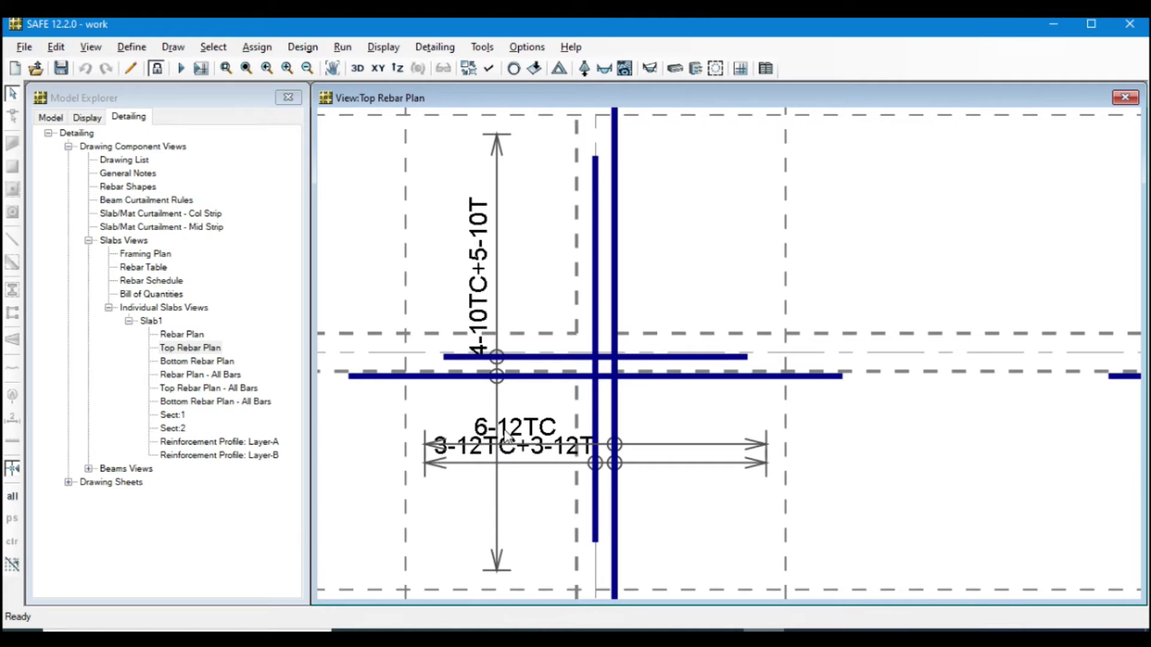
scroll(543, 399, down, 1)
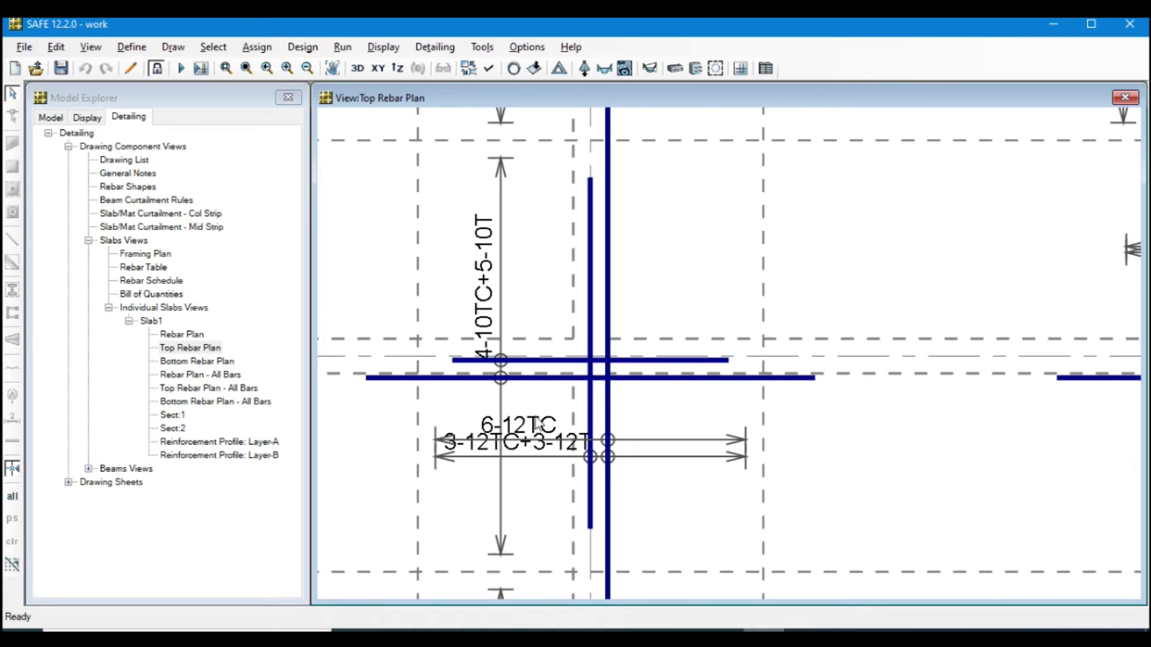
scroll(538, 425, down, 3)
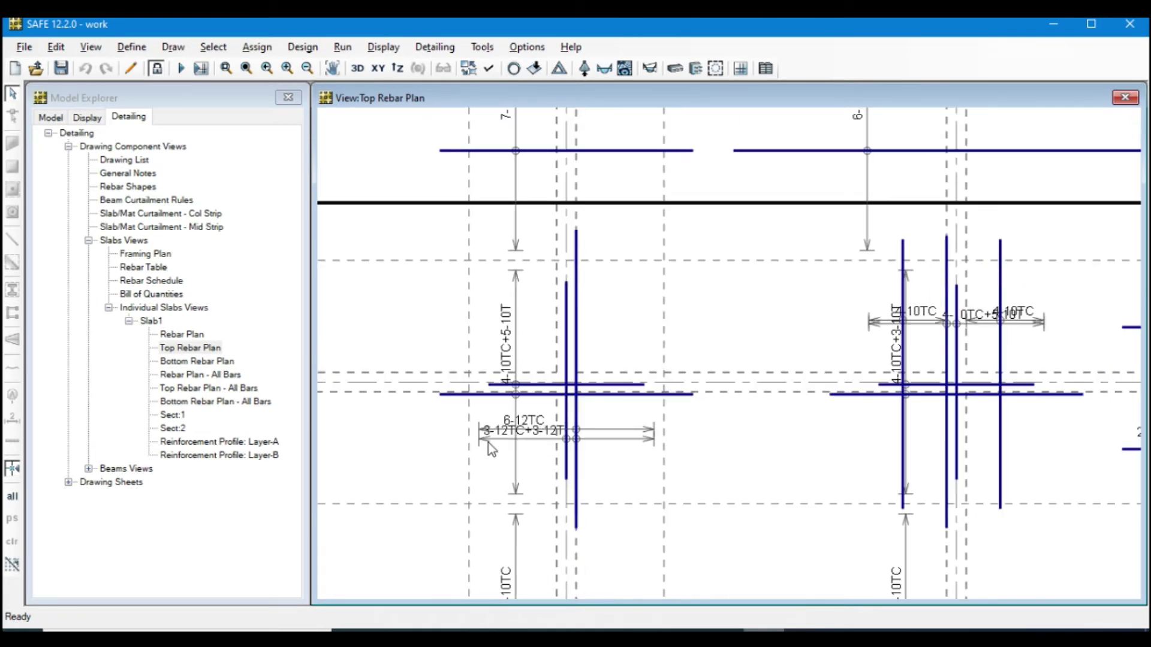
scroll(488, 443, down, 2)
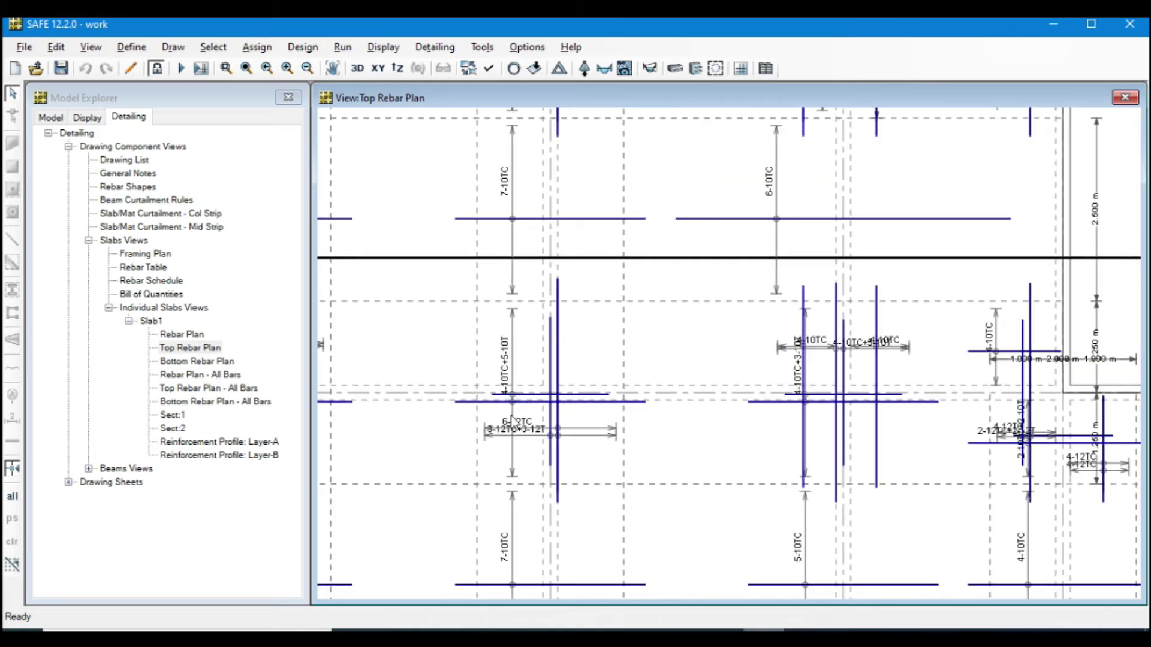
scroll(514, 423, down, 1)
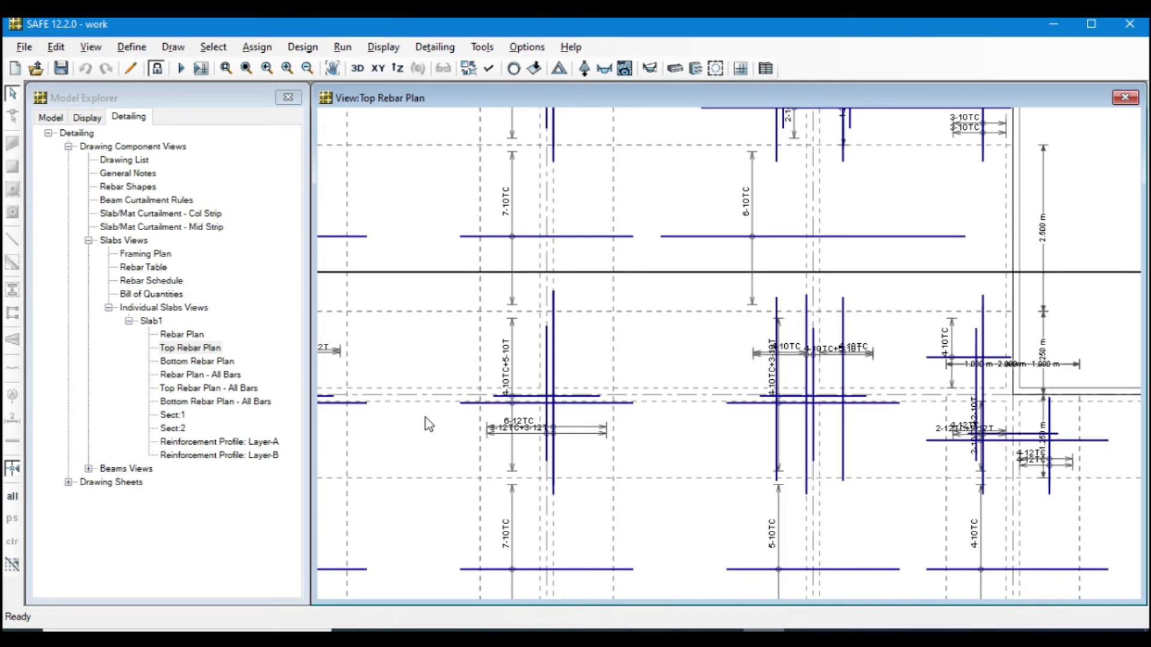
scroll(570, 436, down, 1)
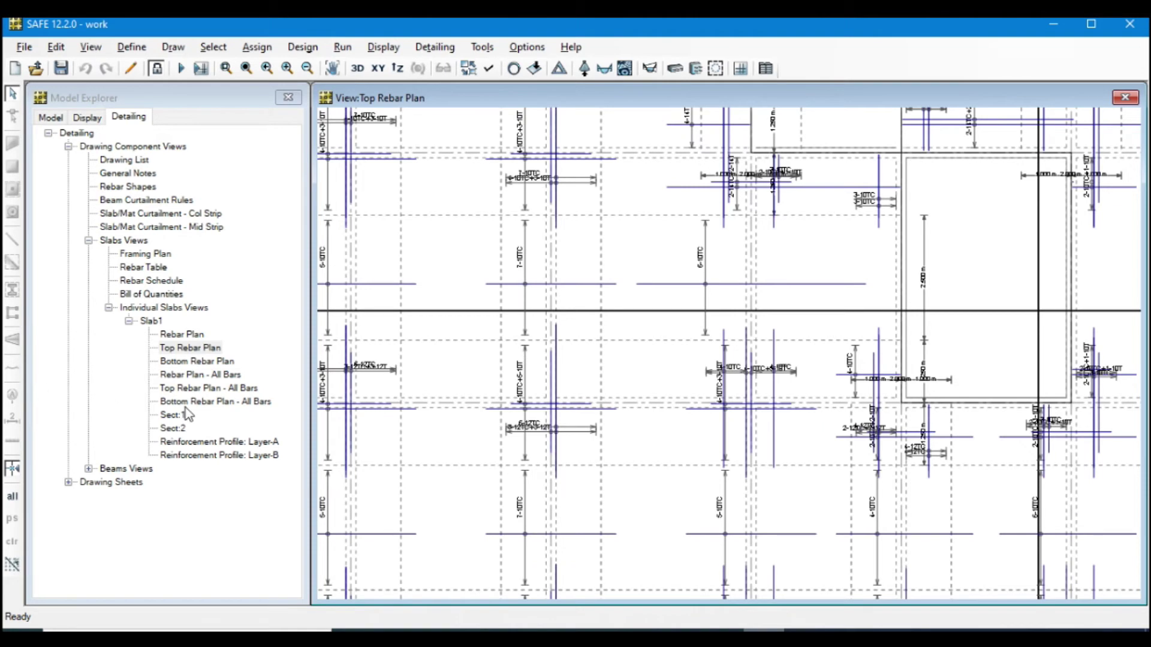
Open the bottom rebar plan of Slab1 and examine the bottom bar callouts along the strips
click(190, 359)
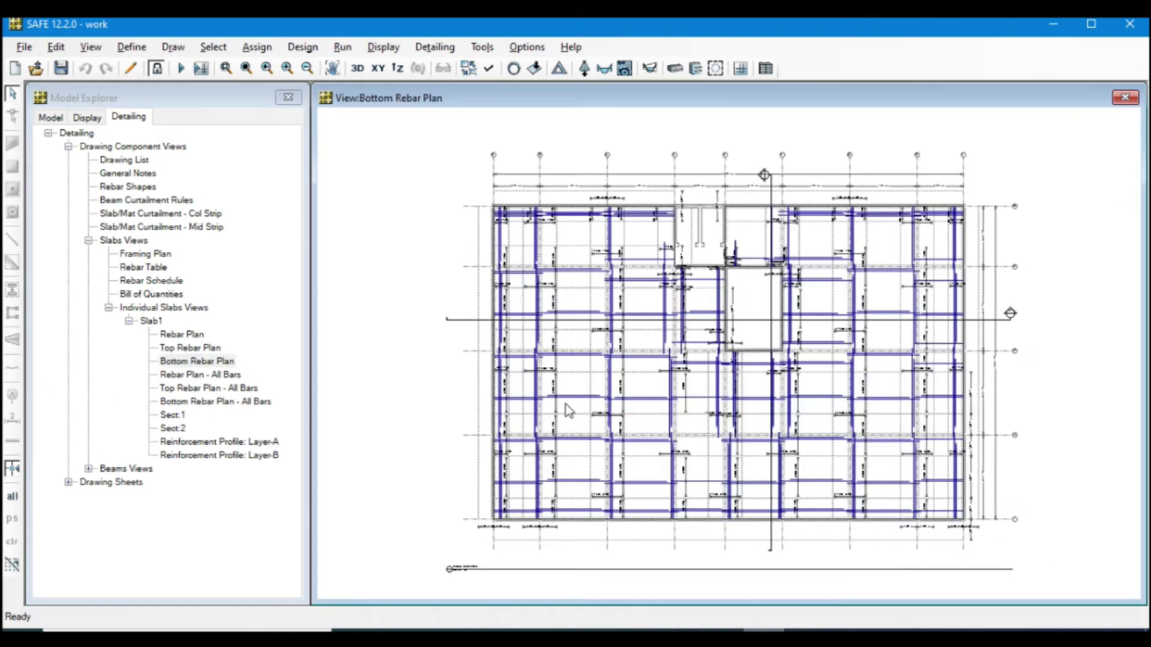
scroll(574, 340, up, 2)
scroll(574, 341, up, 3)
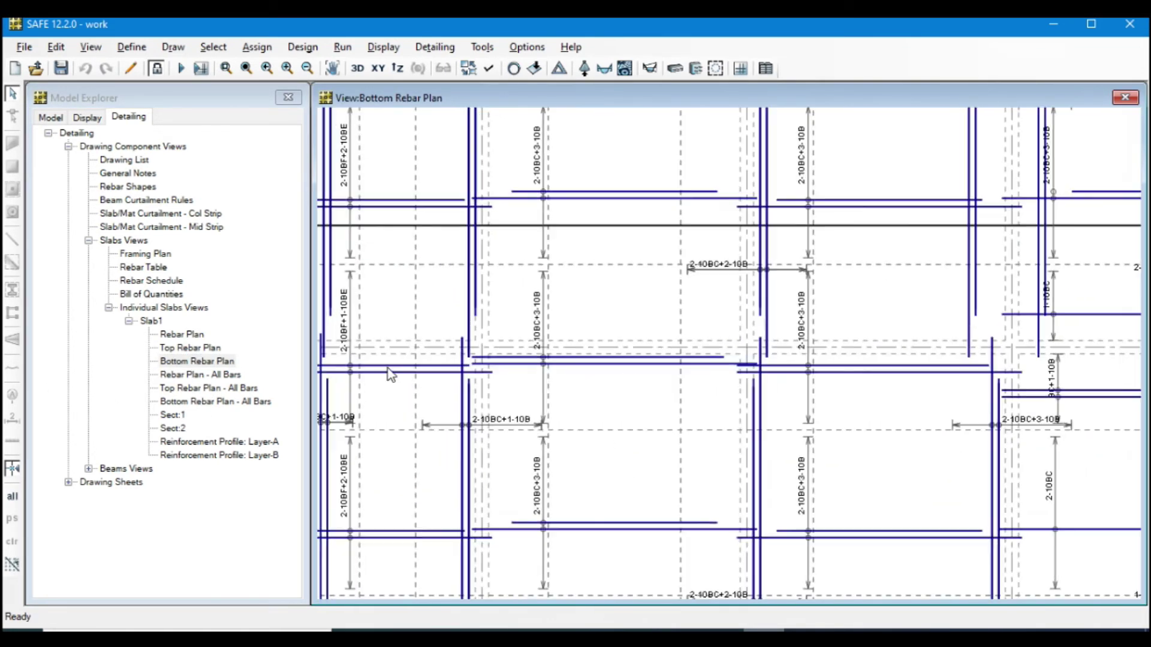
scroll(513, 367, down, 1)
scroll(444, 372, down, 1)
View the top rebar plan of Slab1 with all bars, and inspect the reinforcement in section 1
click(199, 389)
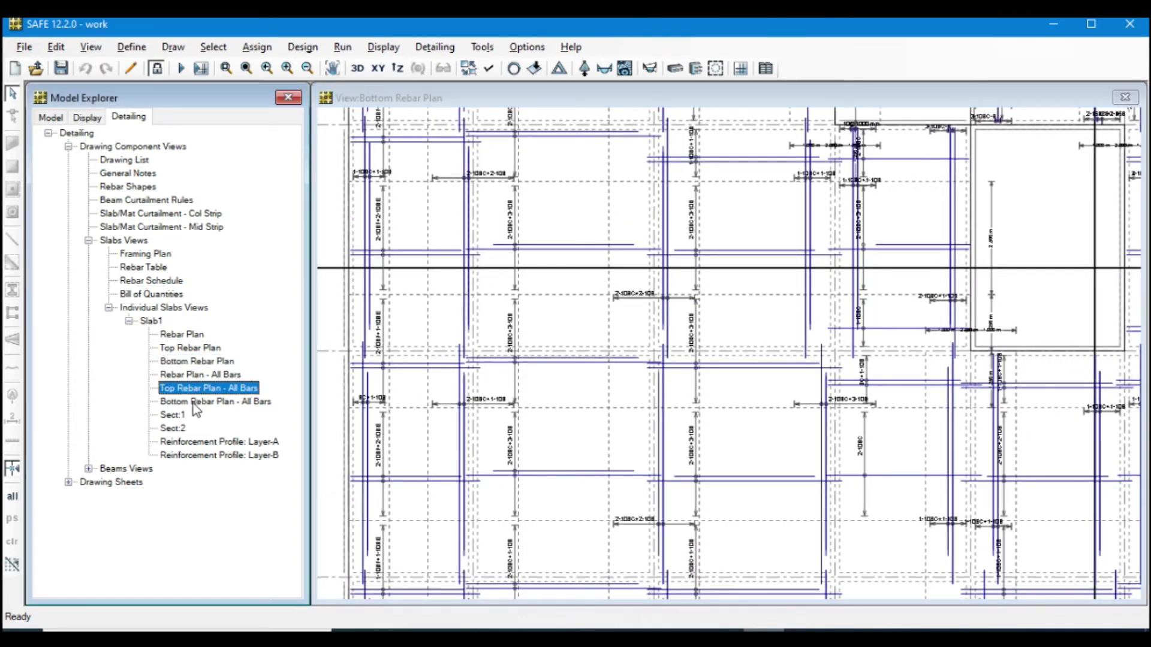
double_click(194, 391)
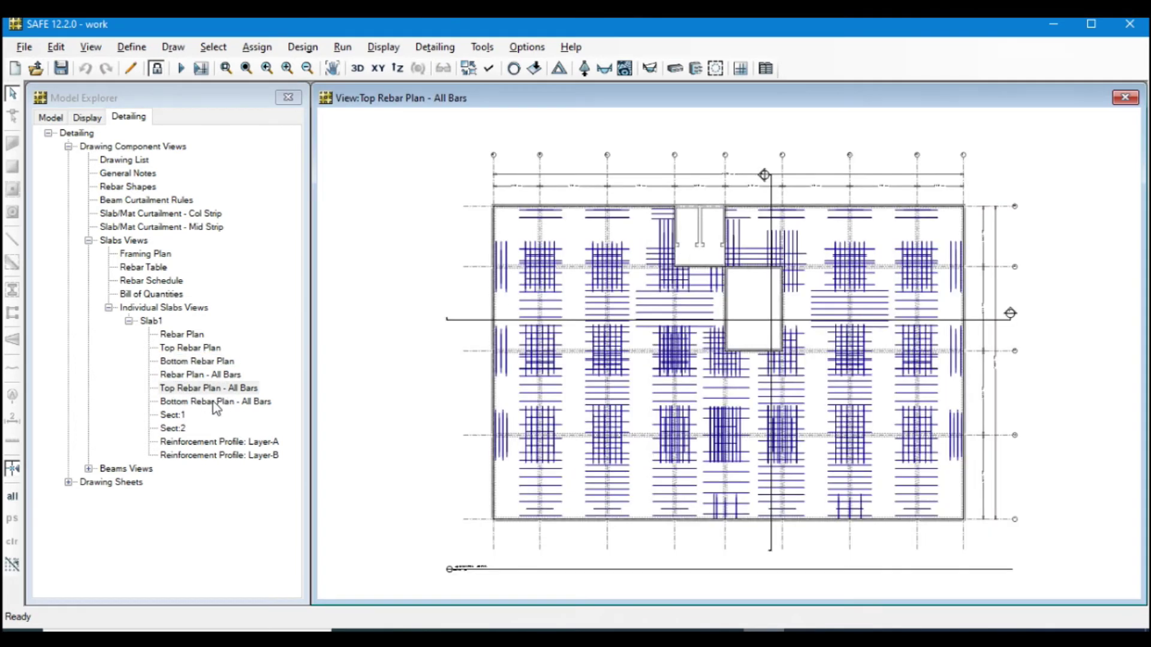
double_click(173, 415)
scroll(420, 362, up, 4)
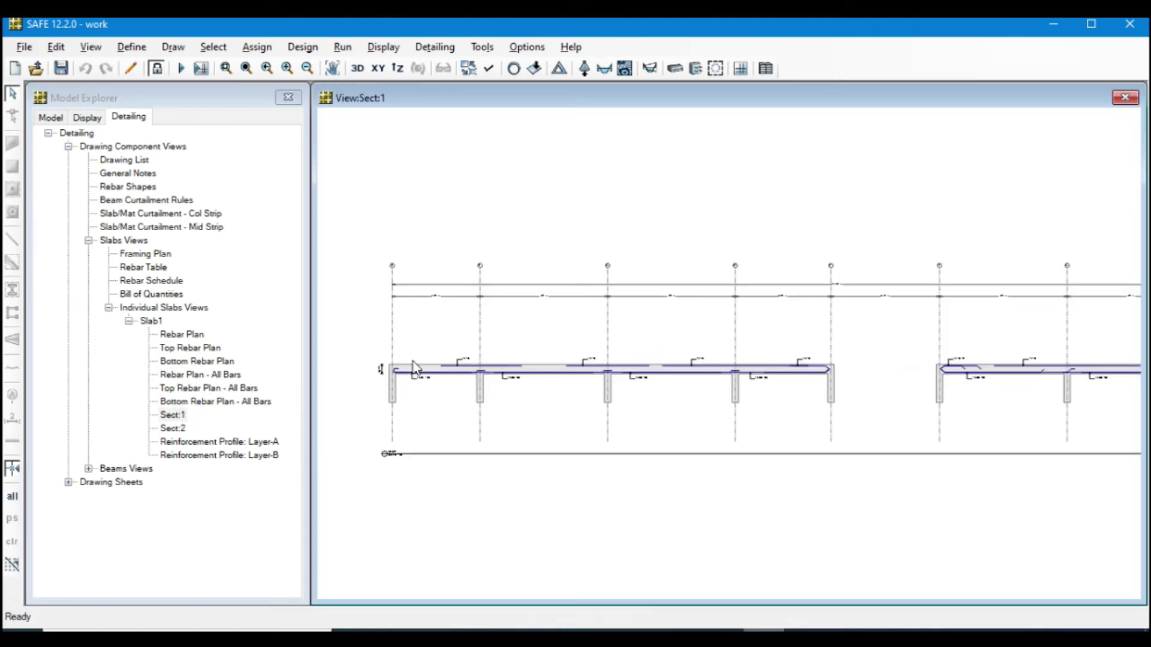
scroll(384, 372, up, 5)
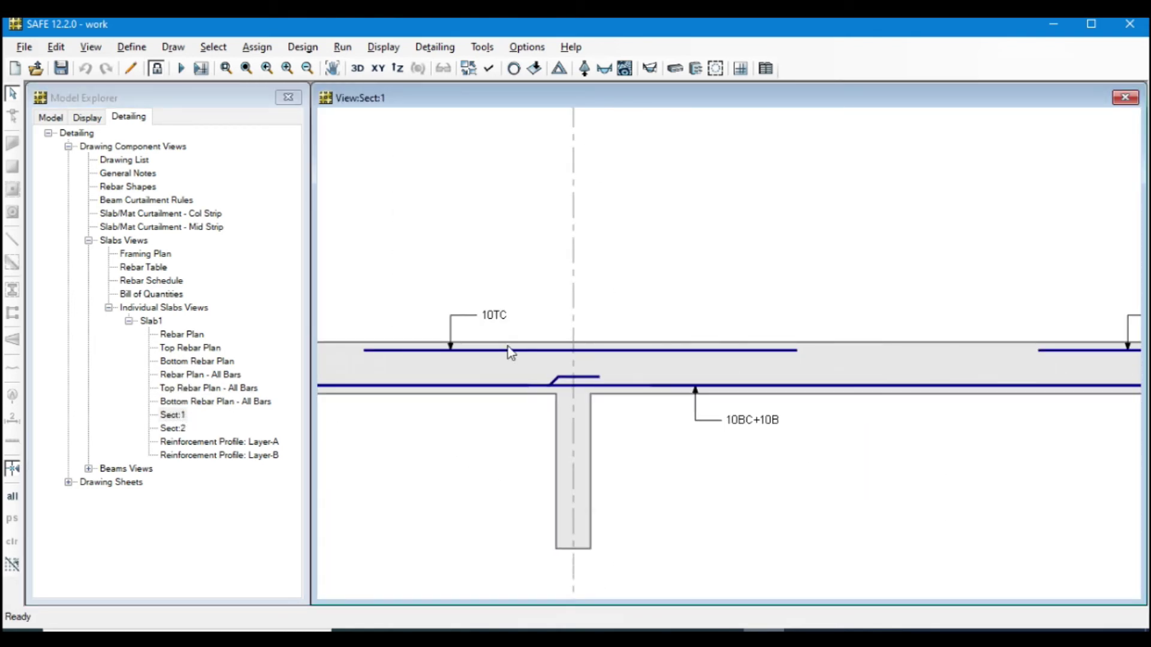
scroll(465, 354, down, 6)
scroll(930, 357, up, 2)
Open section 2 of Slab1 and inspect the top and bottom bars near the opening edge
double_click(173, 428)
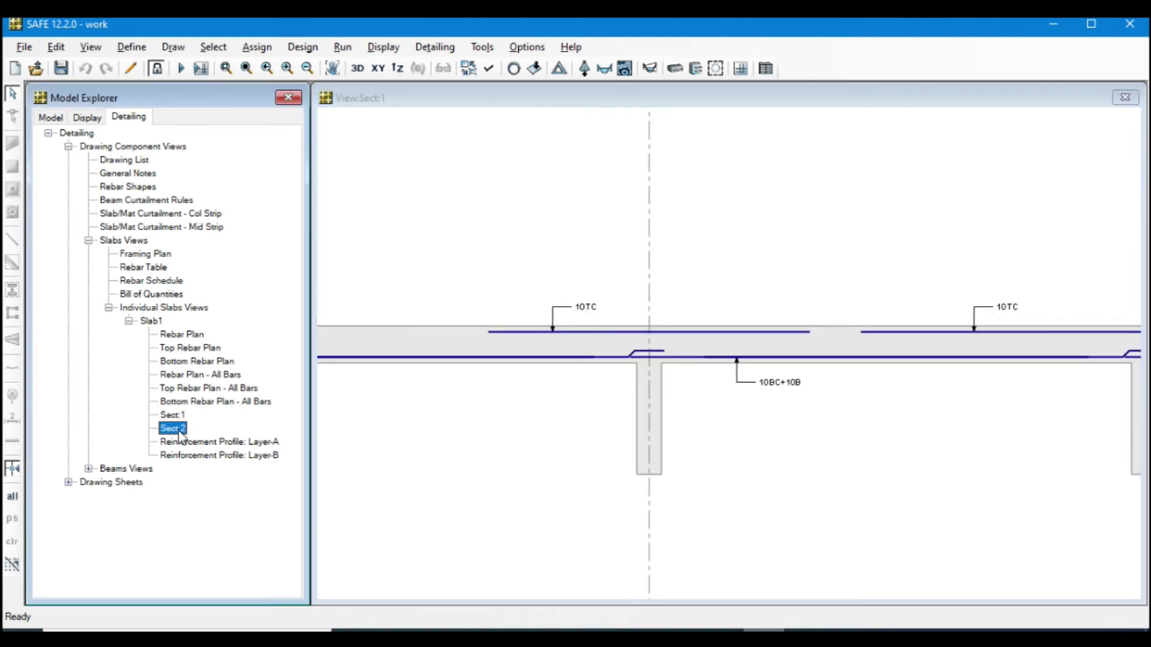
scroll(789, 357, up, 3)
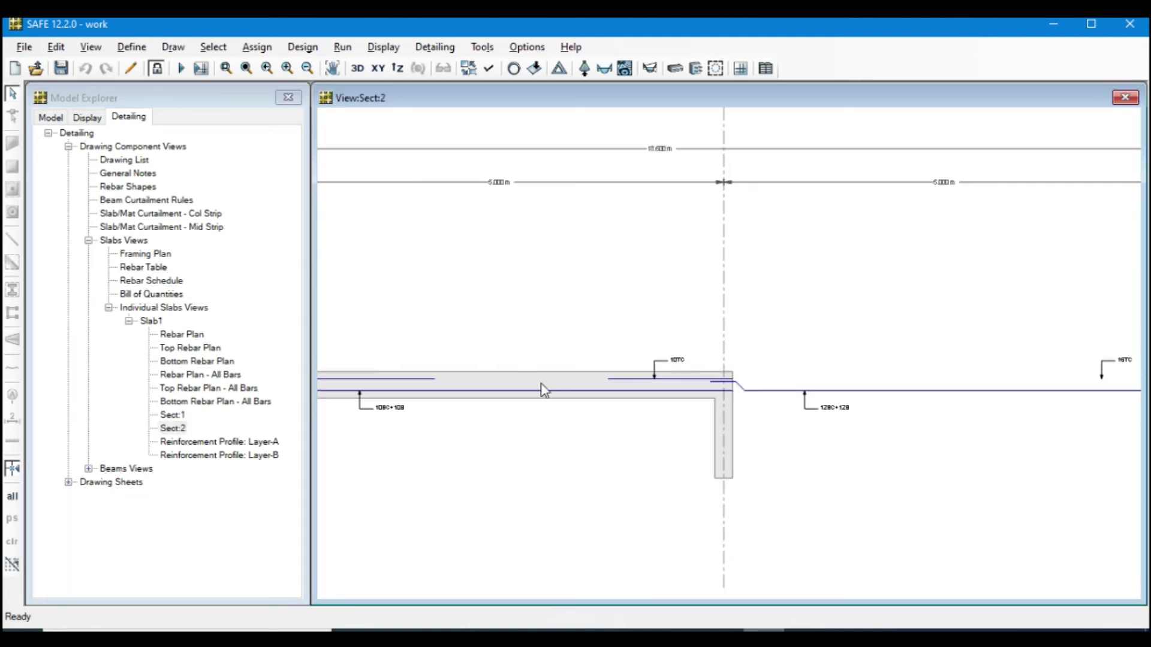
scroll(1013, 380, up, 5)
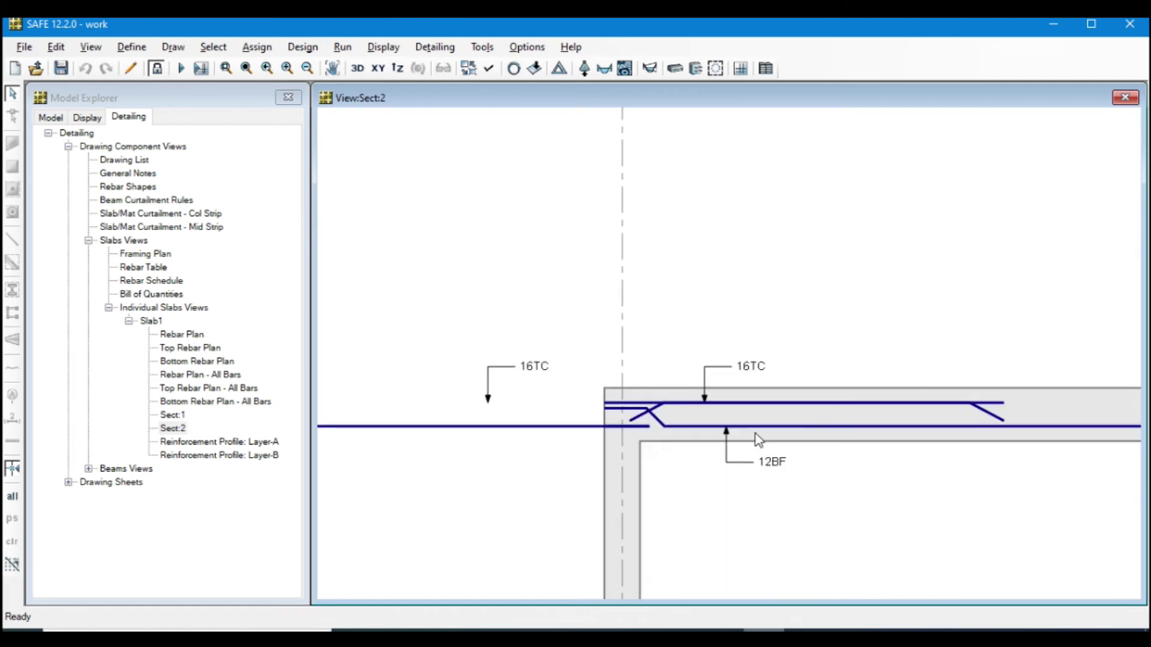